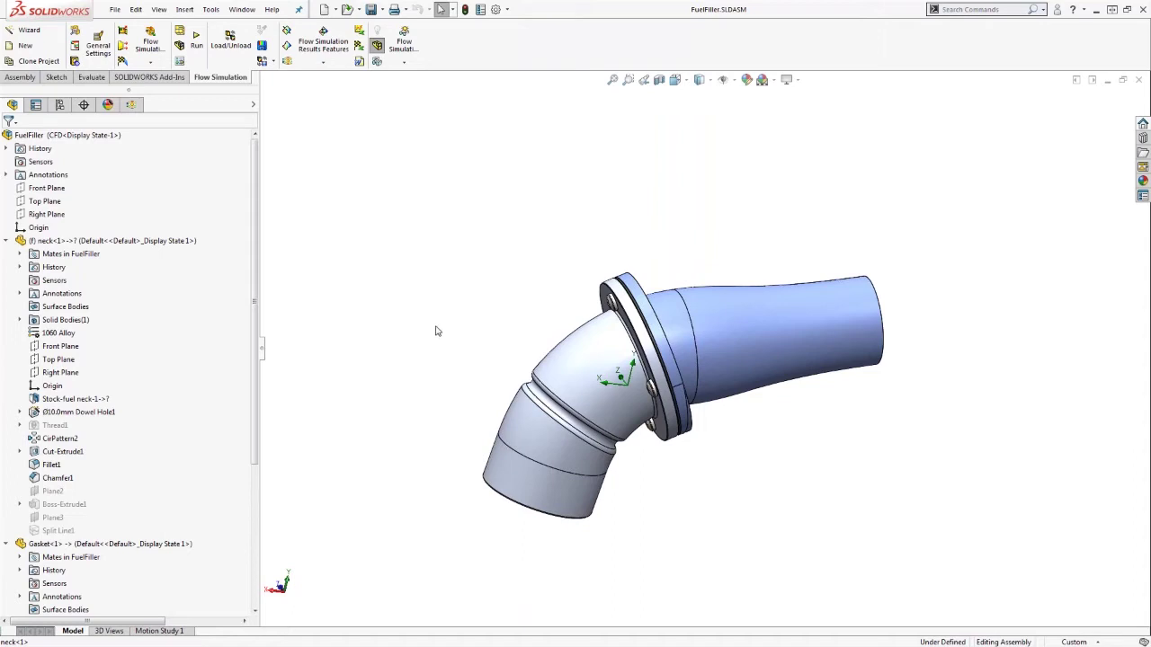
# Export the results of the Max fill rate flow project to Simulation
pyautogui.click(131, 106)
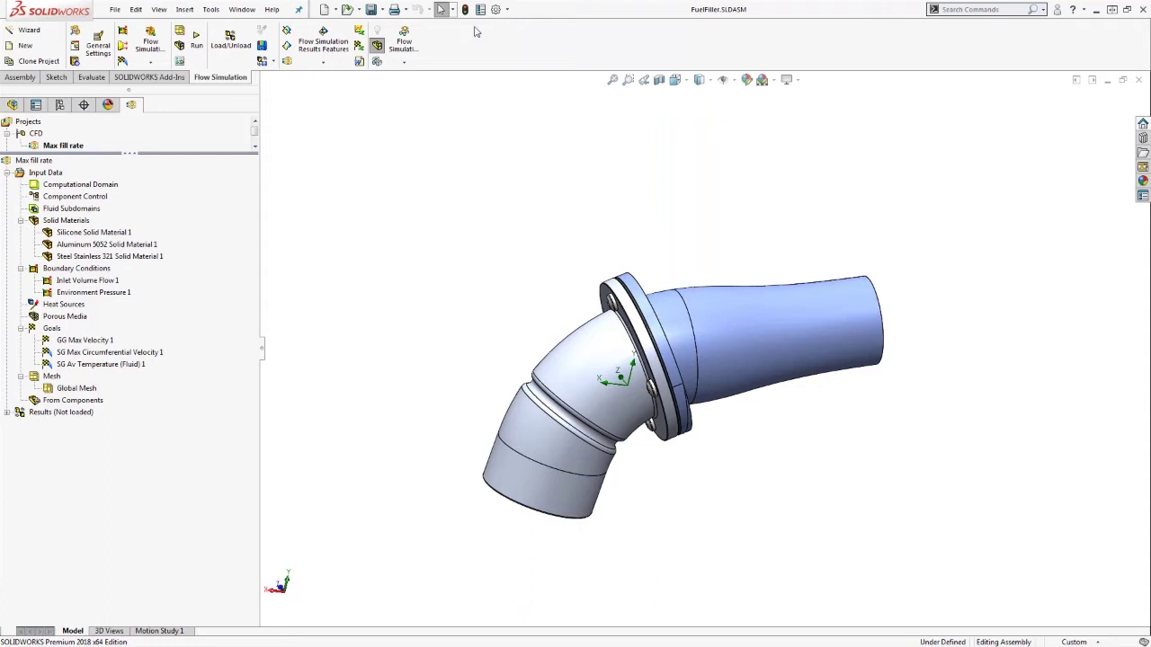
pyautogui.click(212, 11)
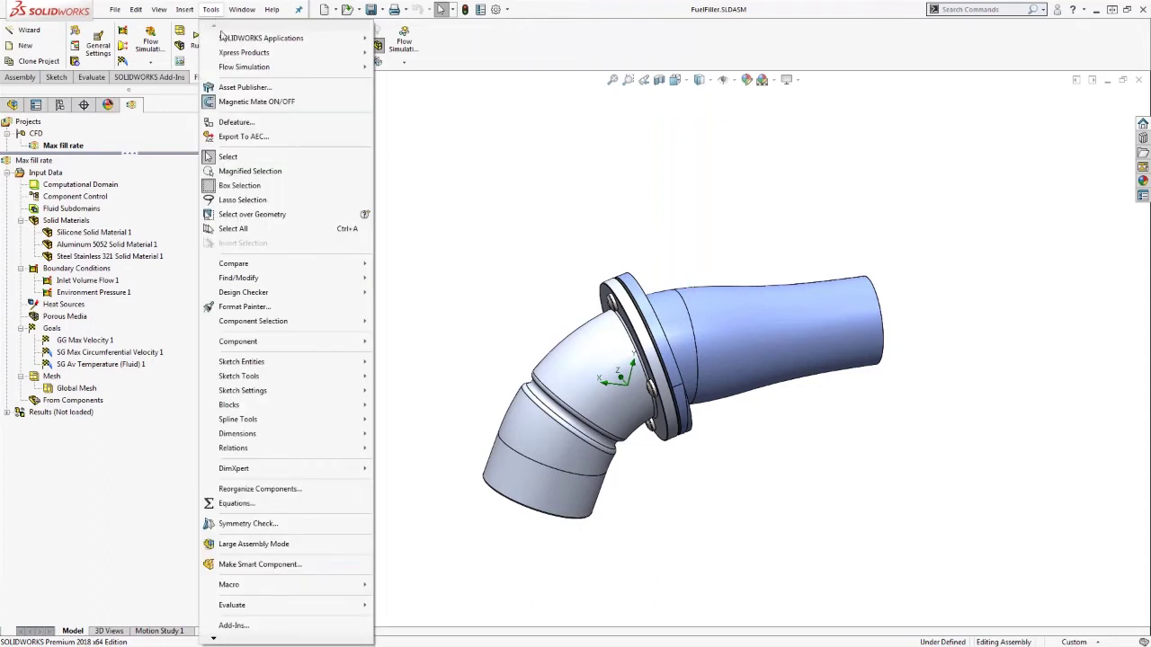
pyautogui.moveTo(242, 71)
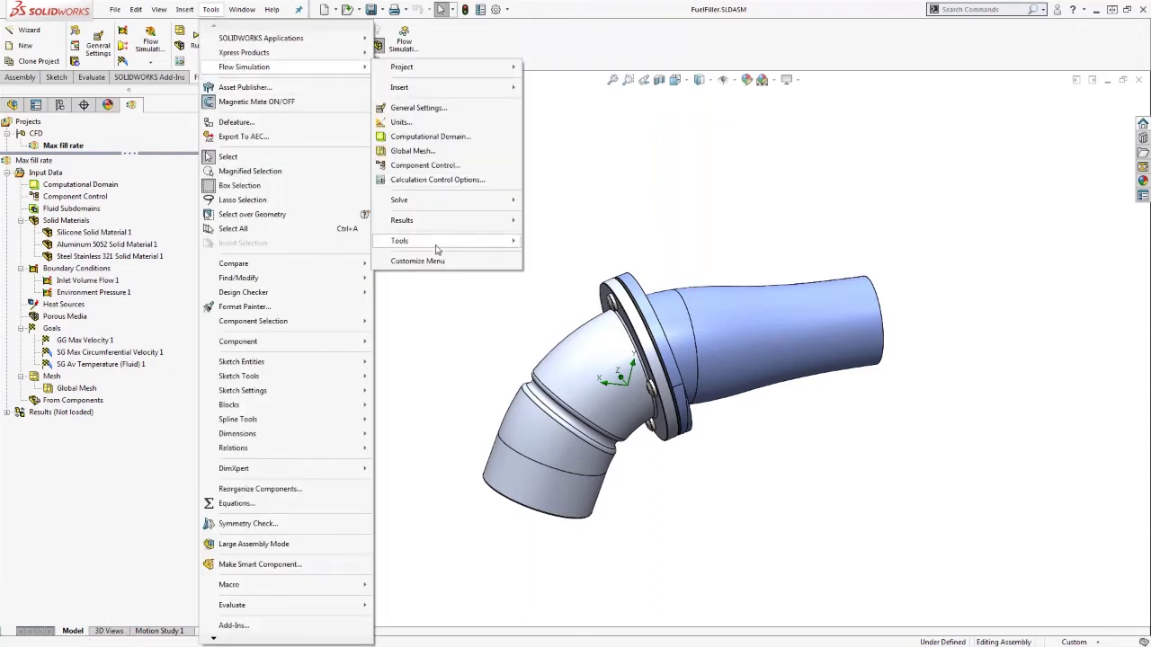
pyautogui.moveTo(461, 246)
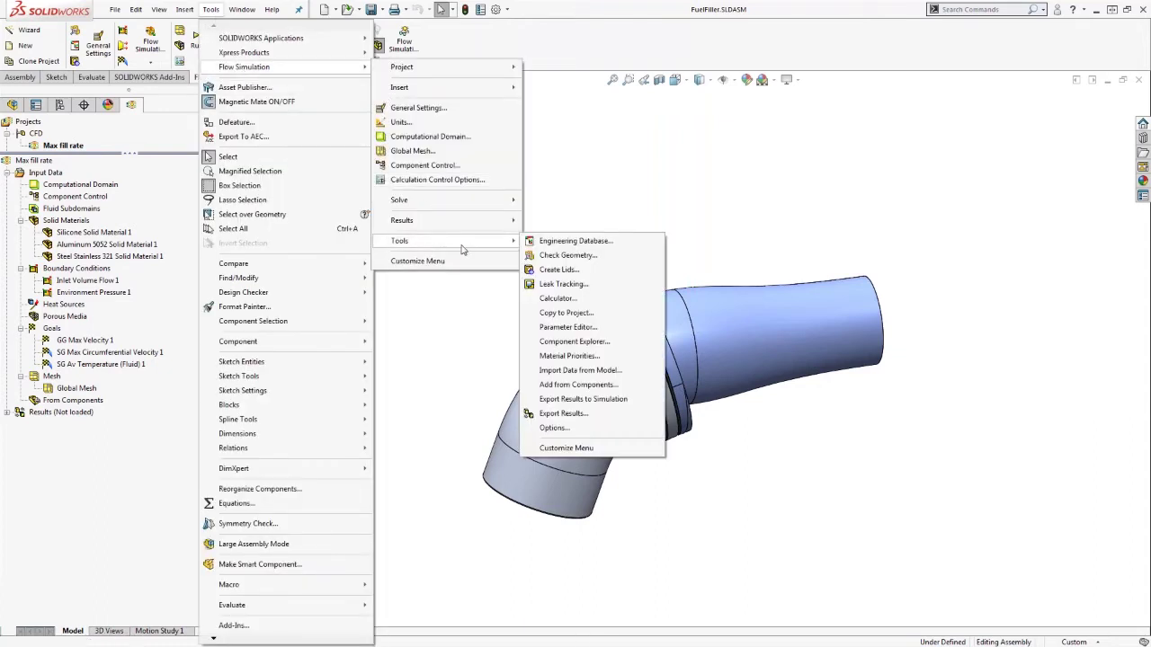
pyautogui.click(644, 402)
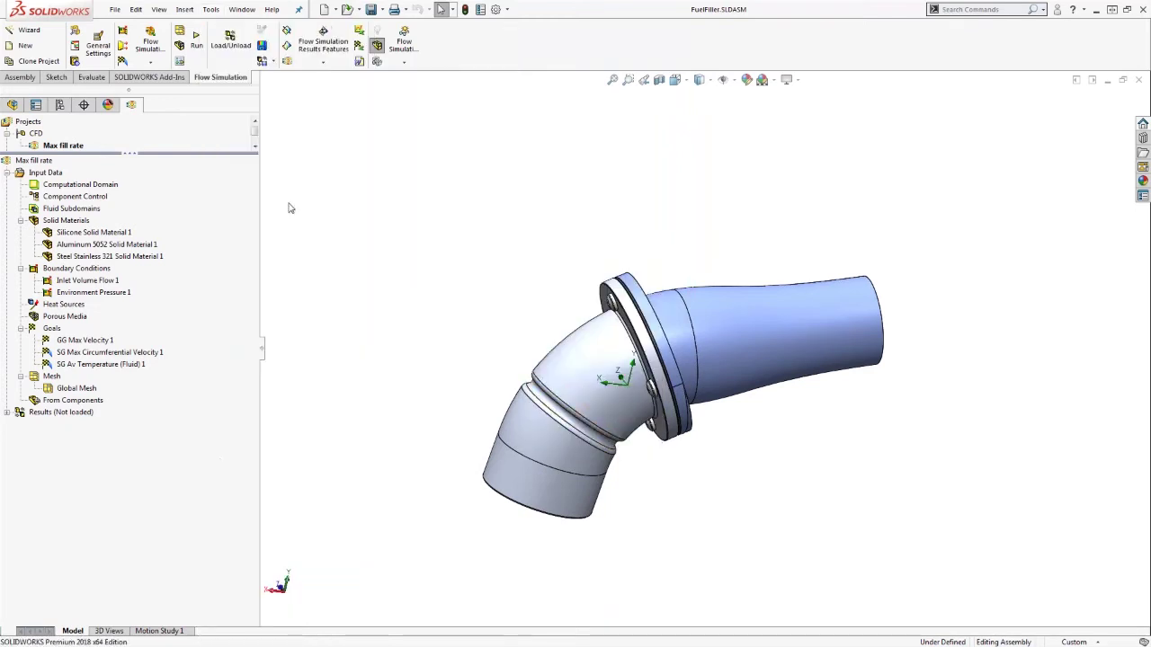
# Load the SOLIDWORKS Simulation add-in and bring up the Simulation commands
pyautogui.click(164, 79)
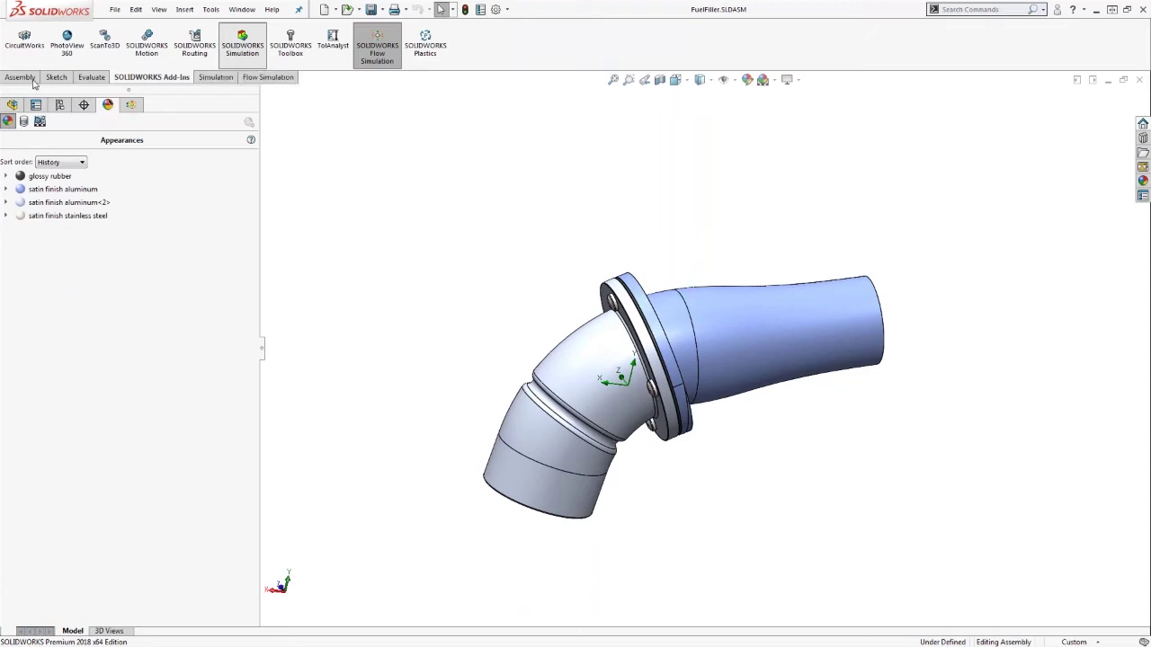
pyautogui.click(214, 79)
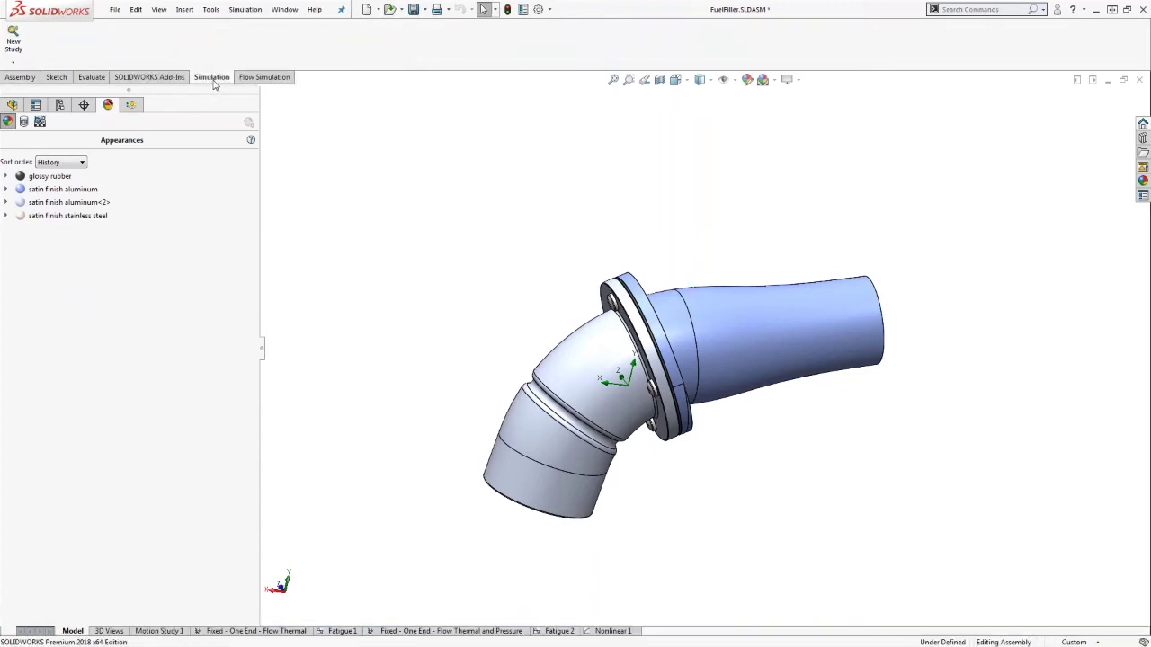
pyautogui.click(167, 78)
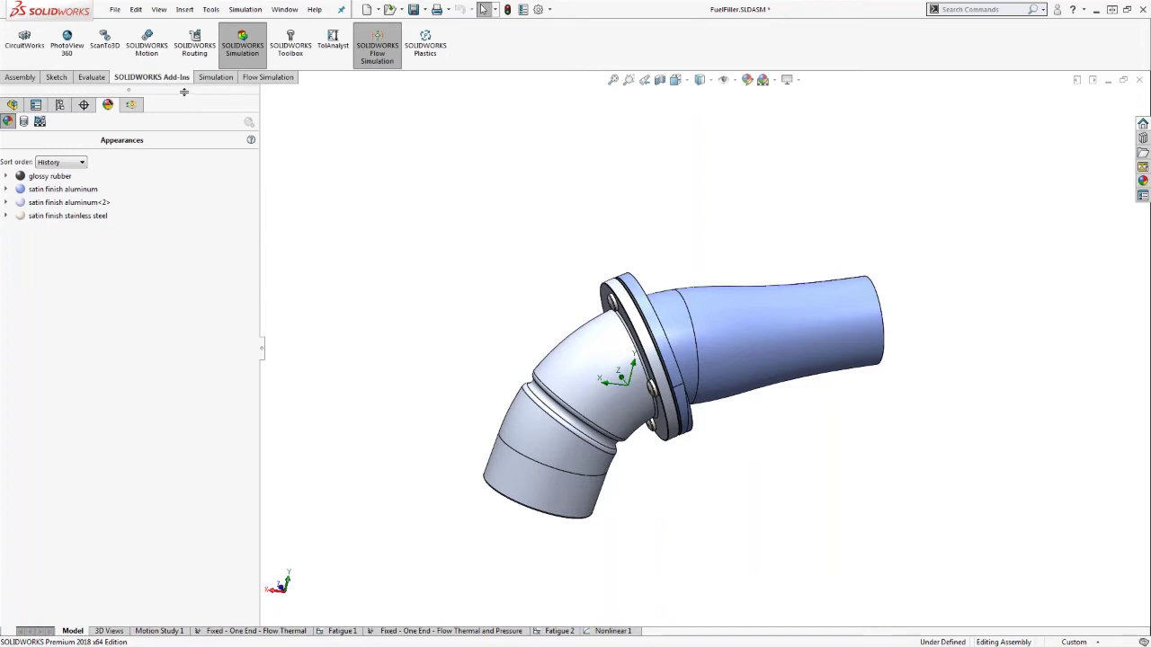
pyautogui.click(228, 77)
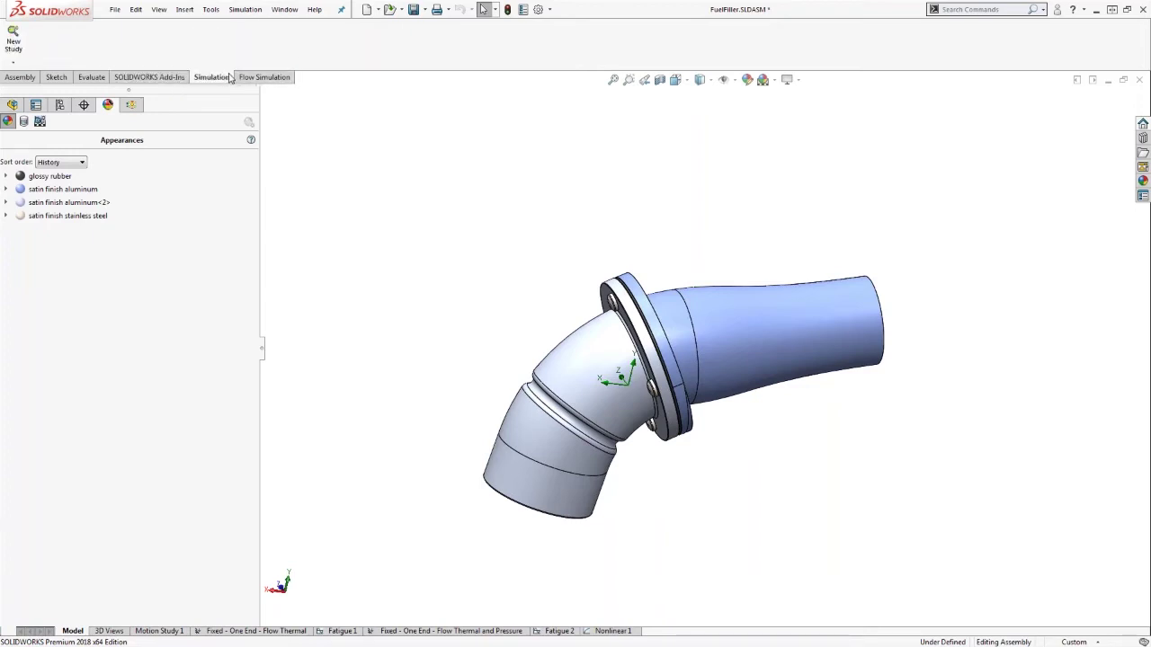
# Create the static study Static 3 with Toolbox fasteners converted to bolt connectors
pyautogui.click(18, 53)
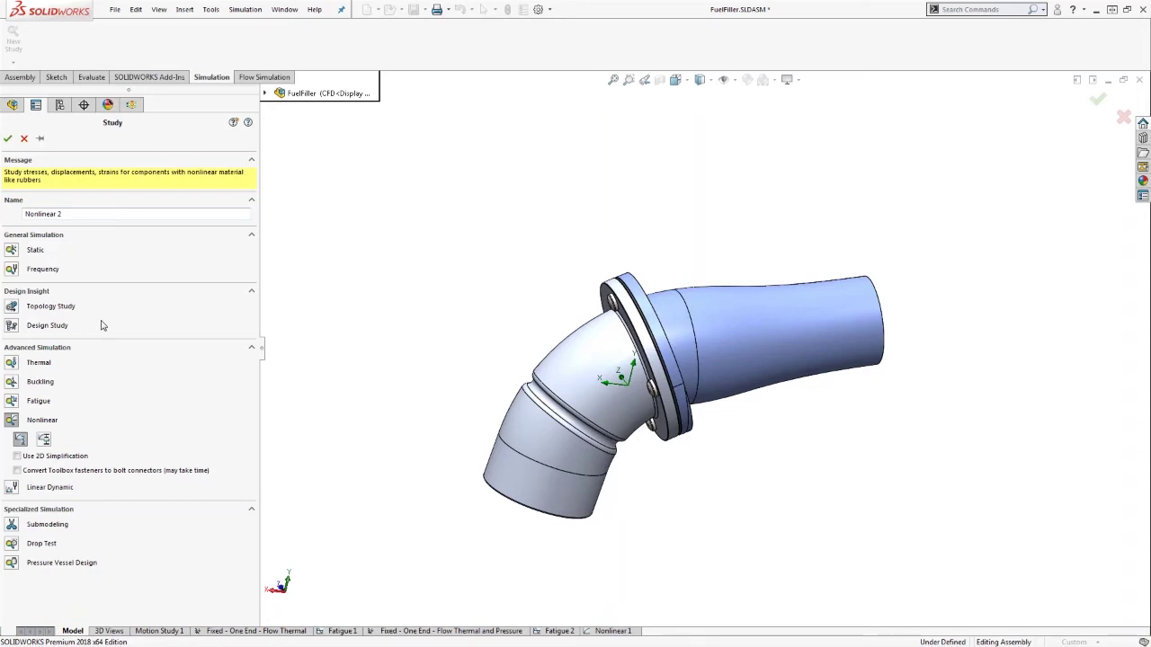
pyautogui.click(18, 254)
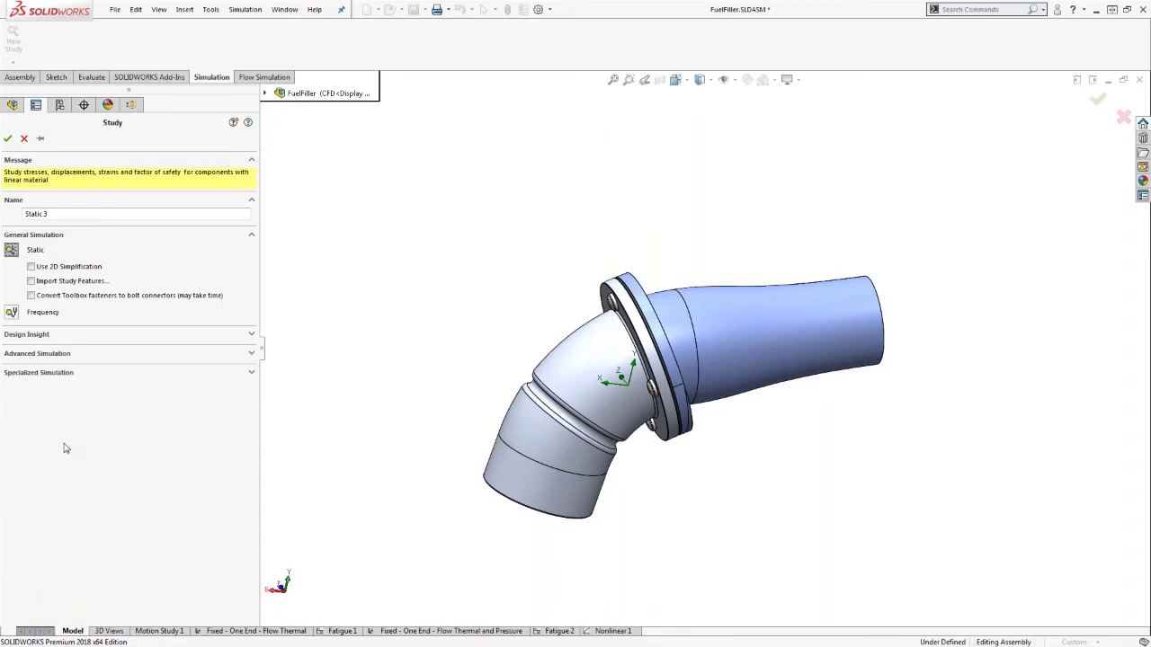
pyautogui.moveTo(608, 329); pyautogui.dragTo(667, 306, button='middle')
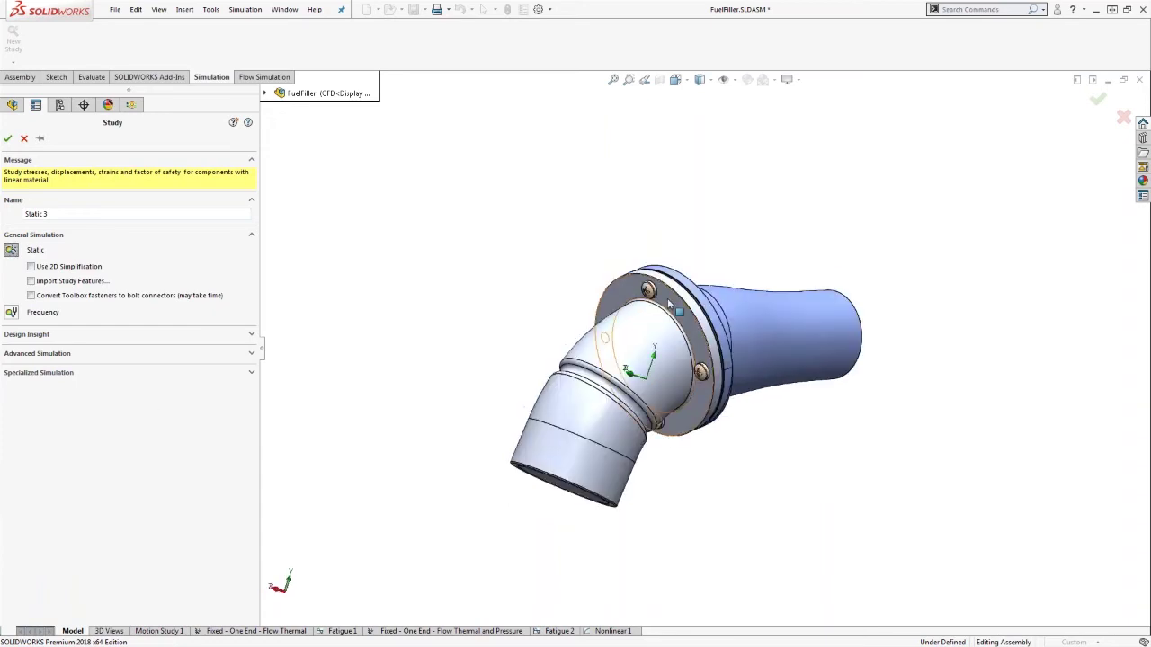
pyautogui.scroll(-6, 698, 369)
pyautogui.scroll(4, 699, 368)
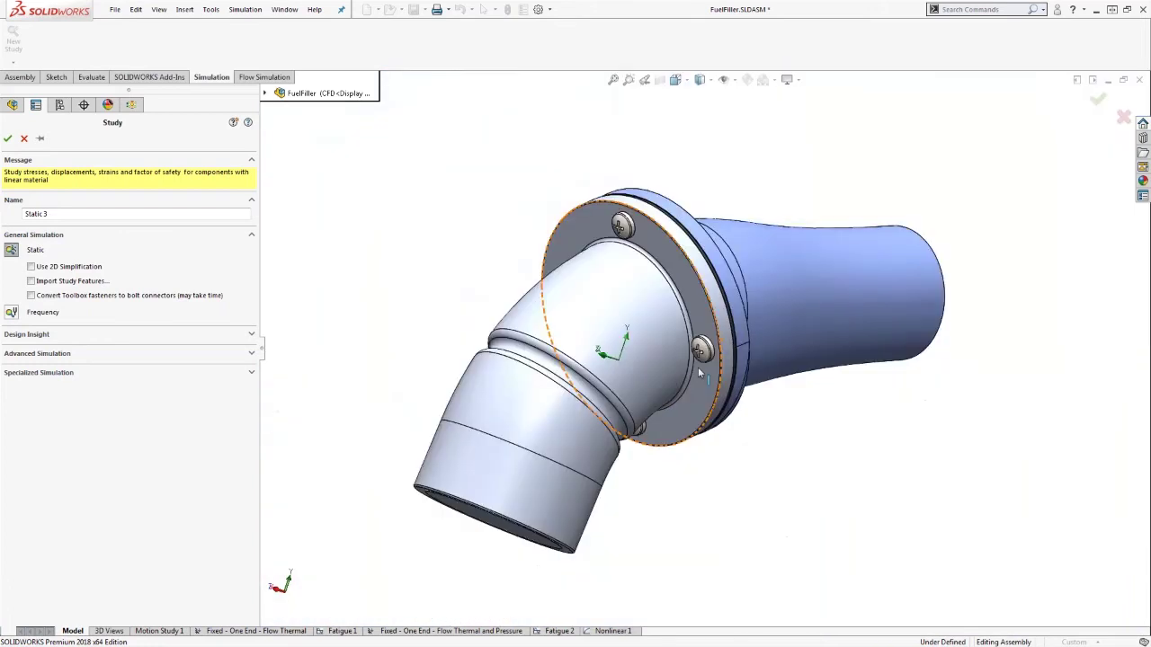
pyautogui.scroll(3, 700, 373)
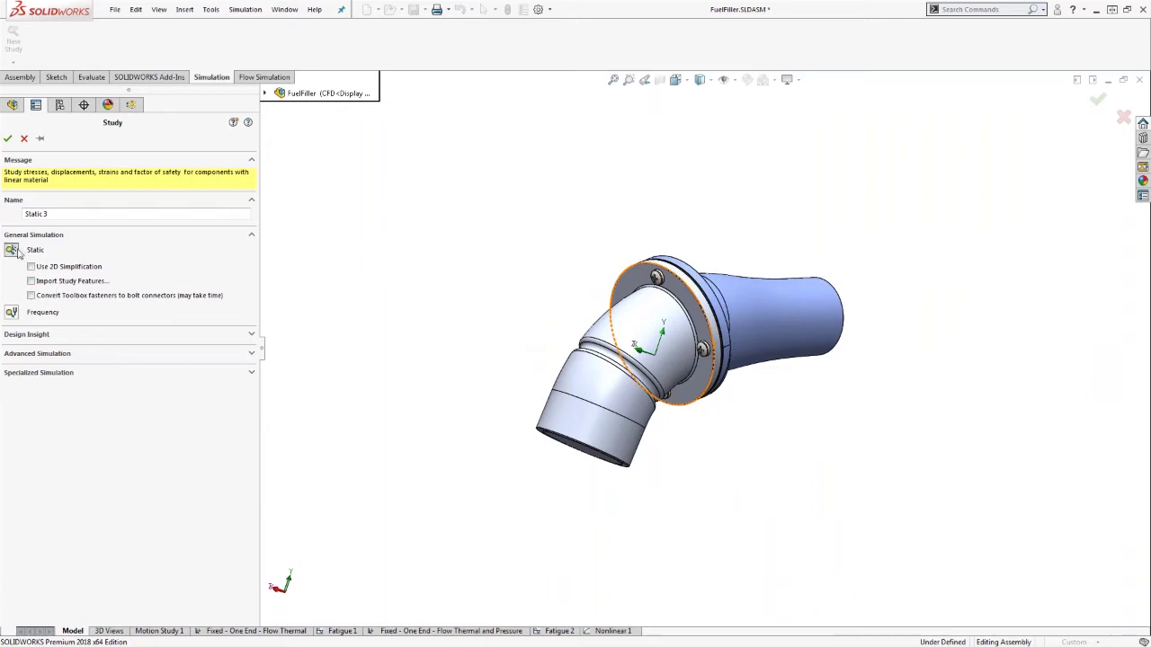
pyautogui.click(55, 297)
pyautogui.click(7, 138)
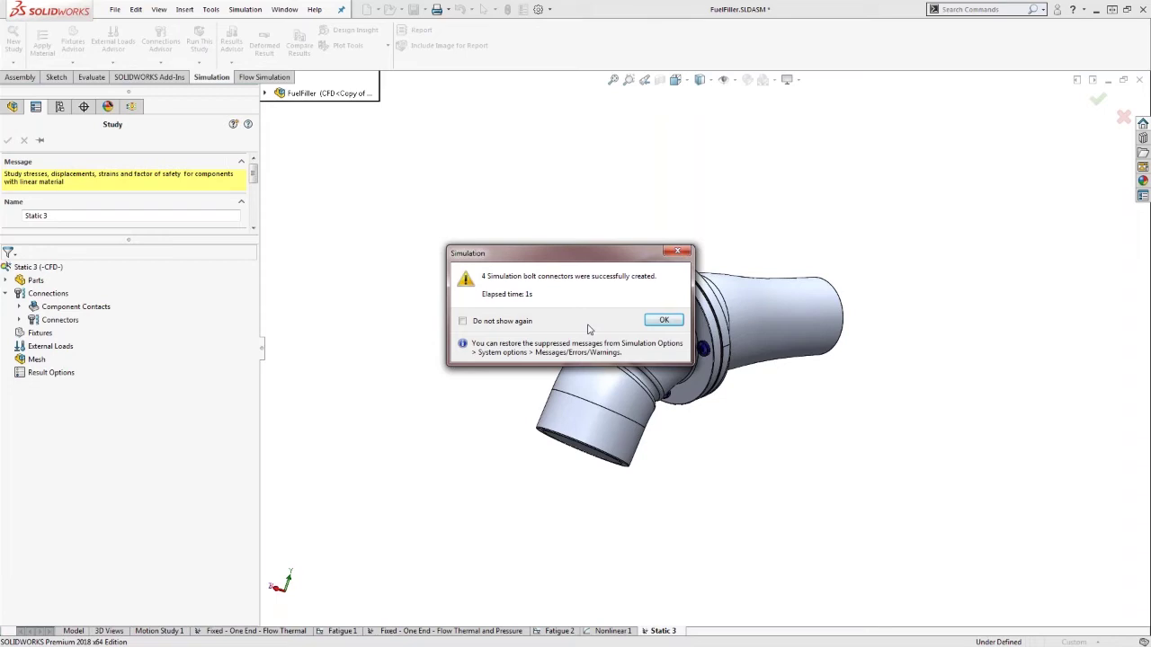
pyautogui.click(663, 321)
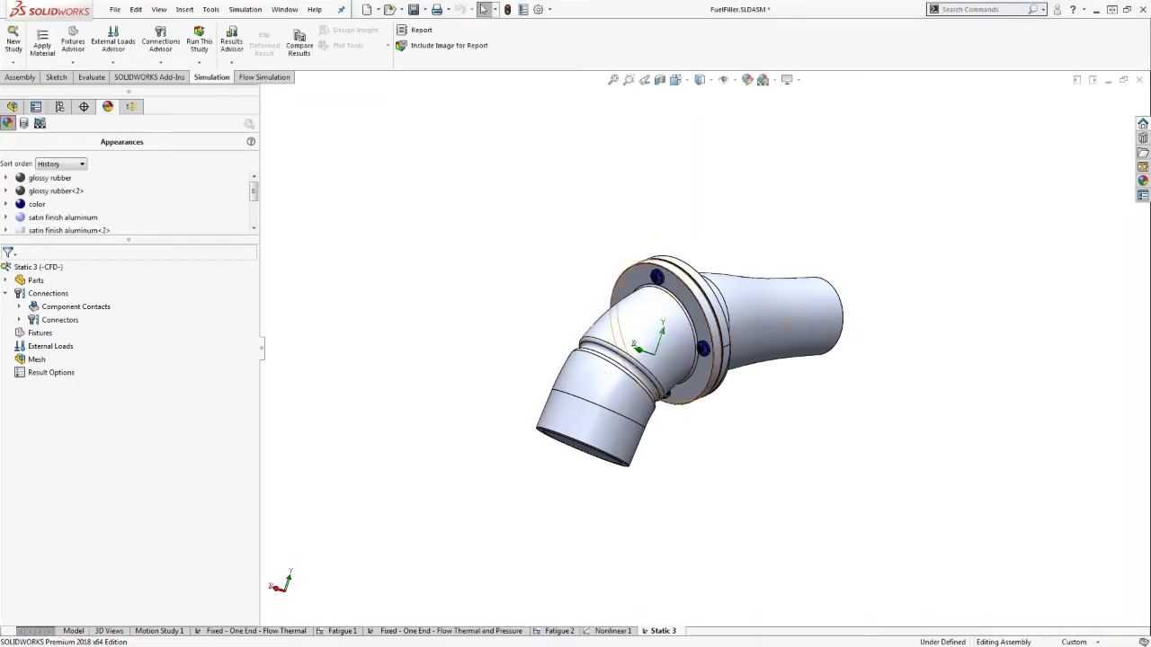
# Examine the bolt connector on the neck flange and the auto-converted Toolbox fasteners among the study's parts
pyautogui.scroll(-3, 670, 304)
pyautogui.scroll(-6, 646, 286)
pyautogui.moveTo(604, 289); pyautogui.dragTo(574, 280, button='middle')
pyautogui.scroll(-2, 573, 285)
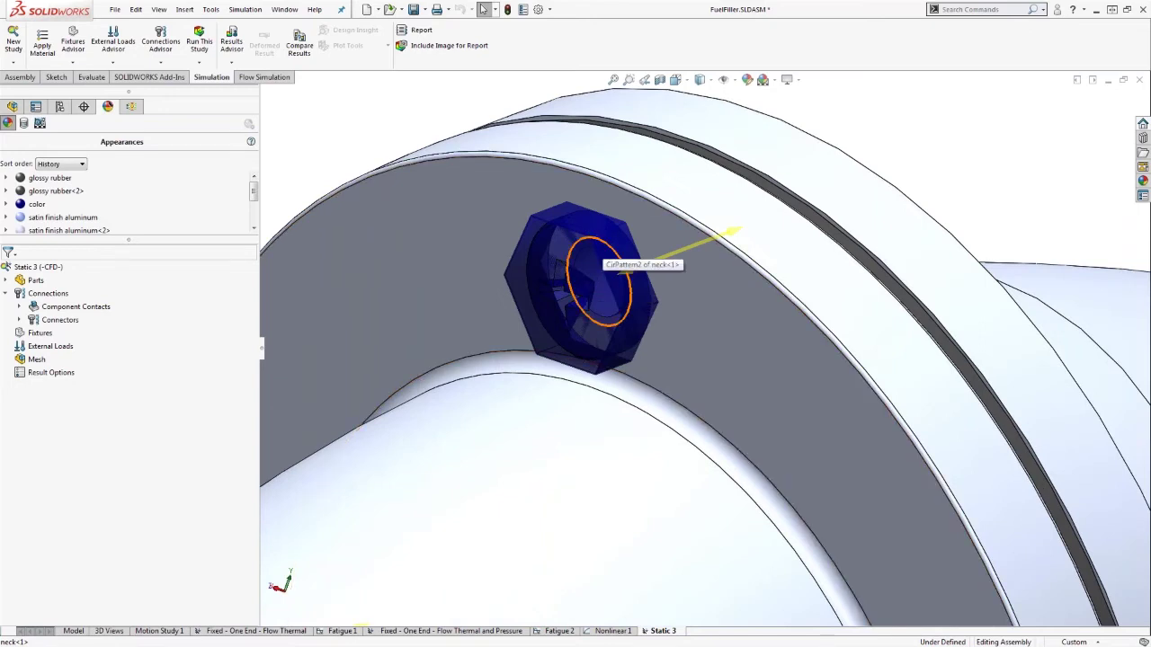
pyautogui.press('f')
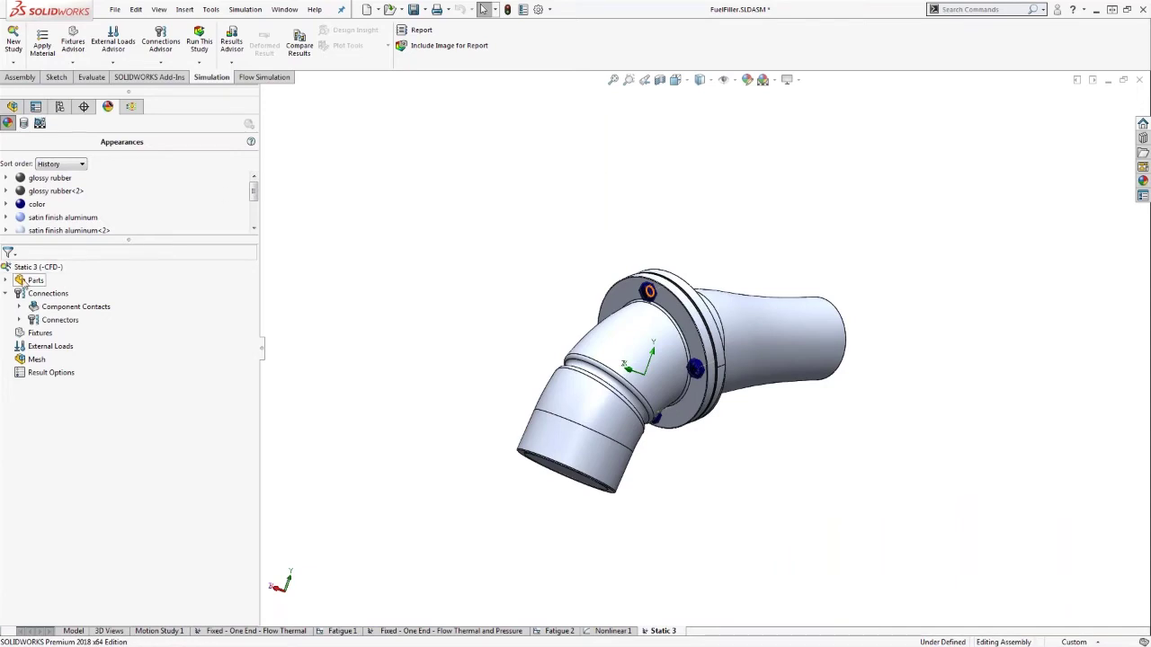
pyautogui.click(8, 280)
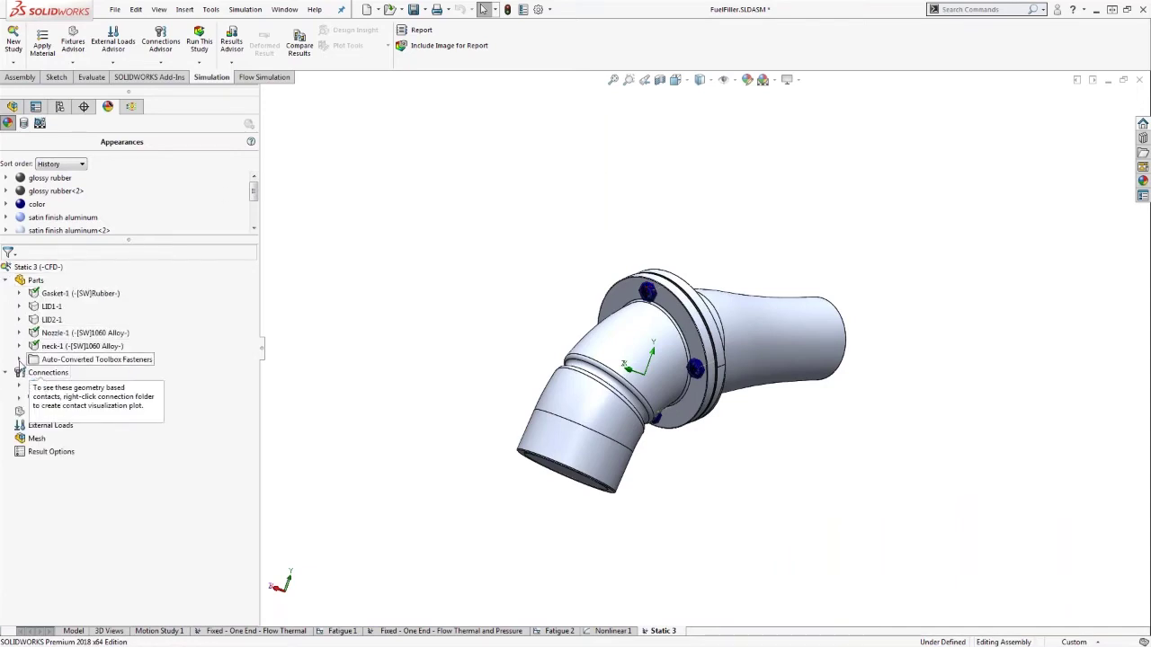
pyautogui.click(19, 360)
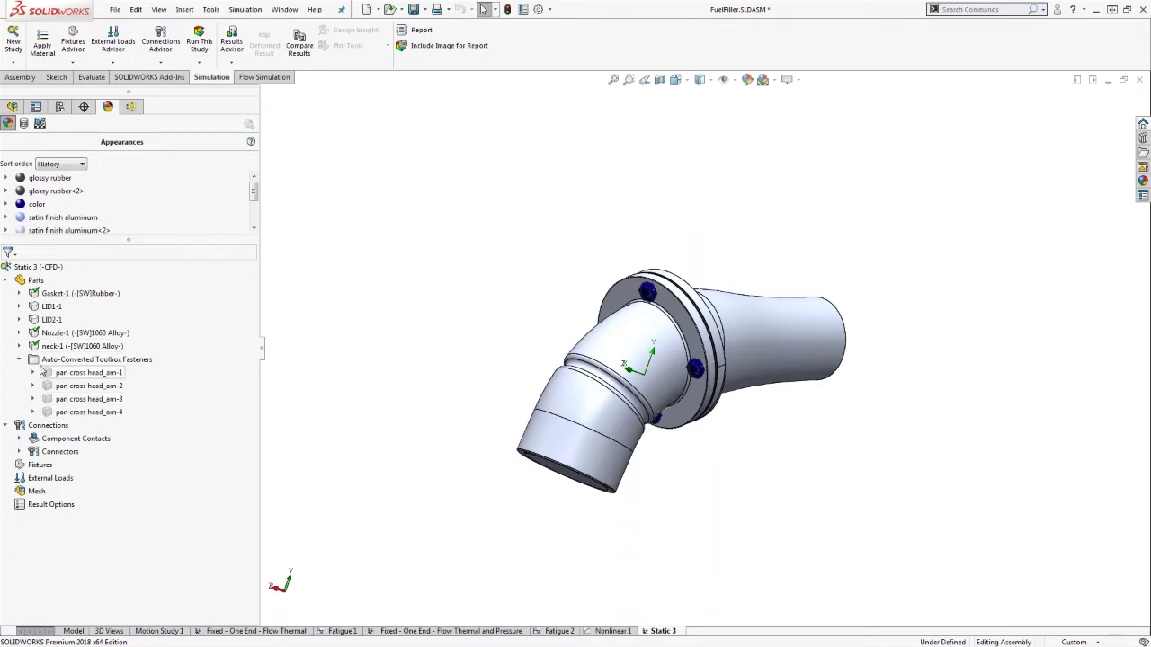
pyautogui.click(62, 373)
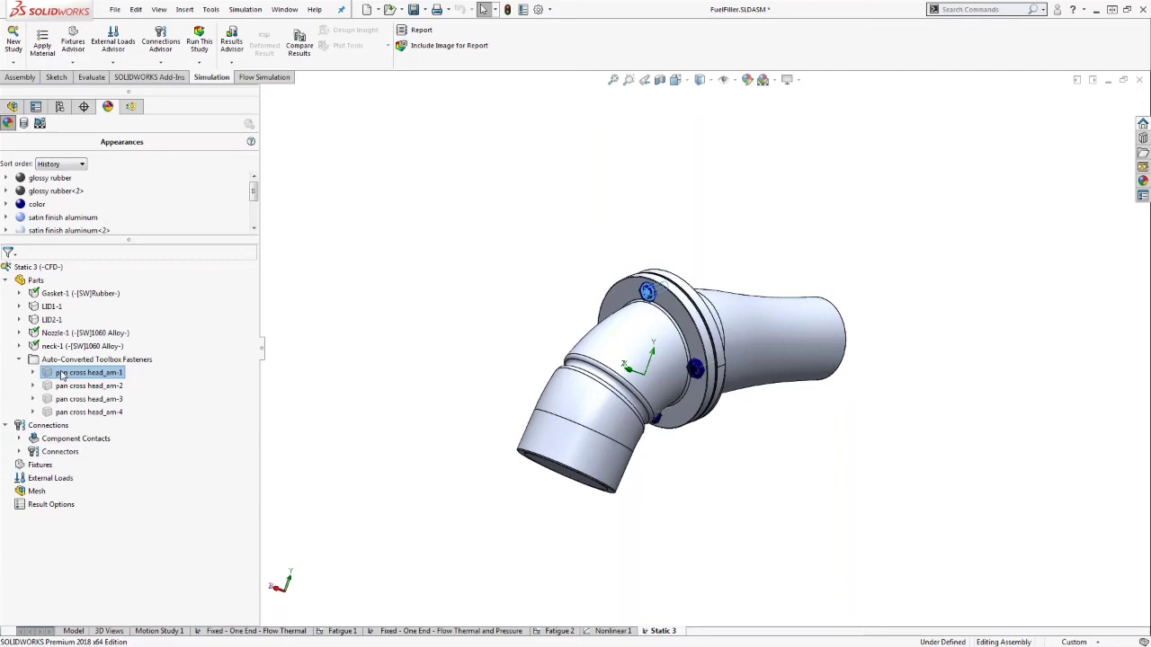
pyautogui.click(326, 390)
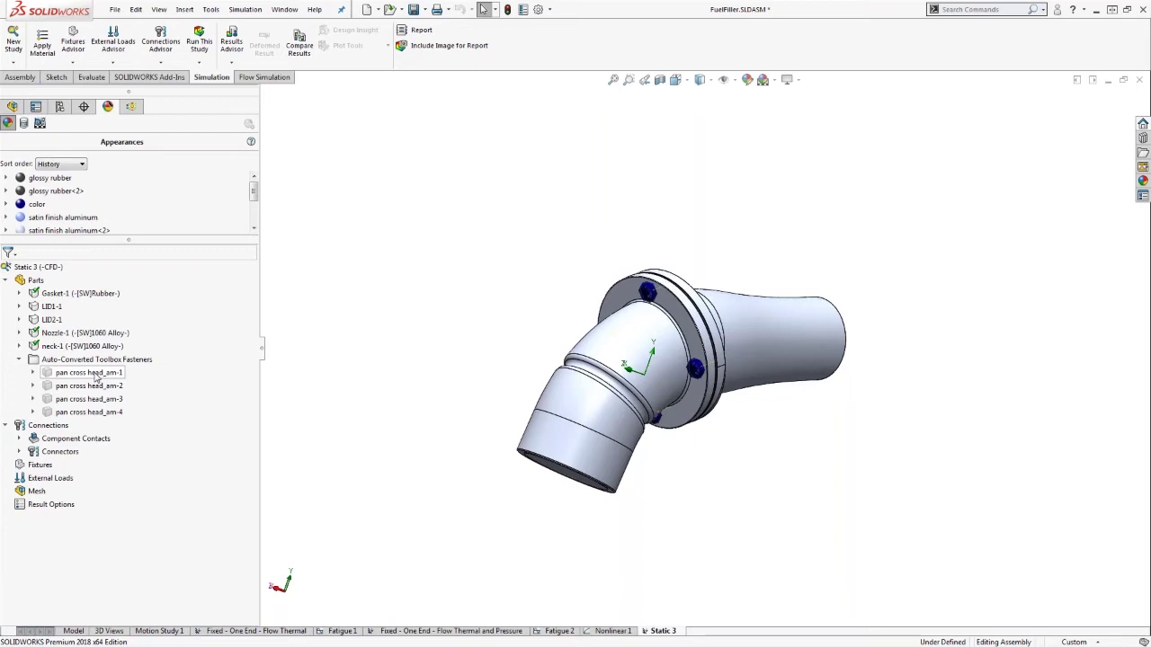
# Suppress all four M8 x 1.25 x 20 bolt connectors in the Static 3 study
pyautogui.click(18, 439)
pyautogui.click(19, 465)
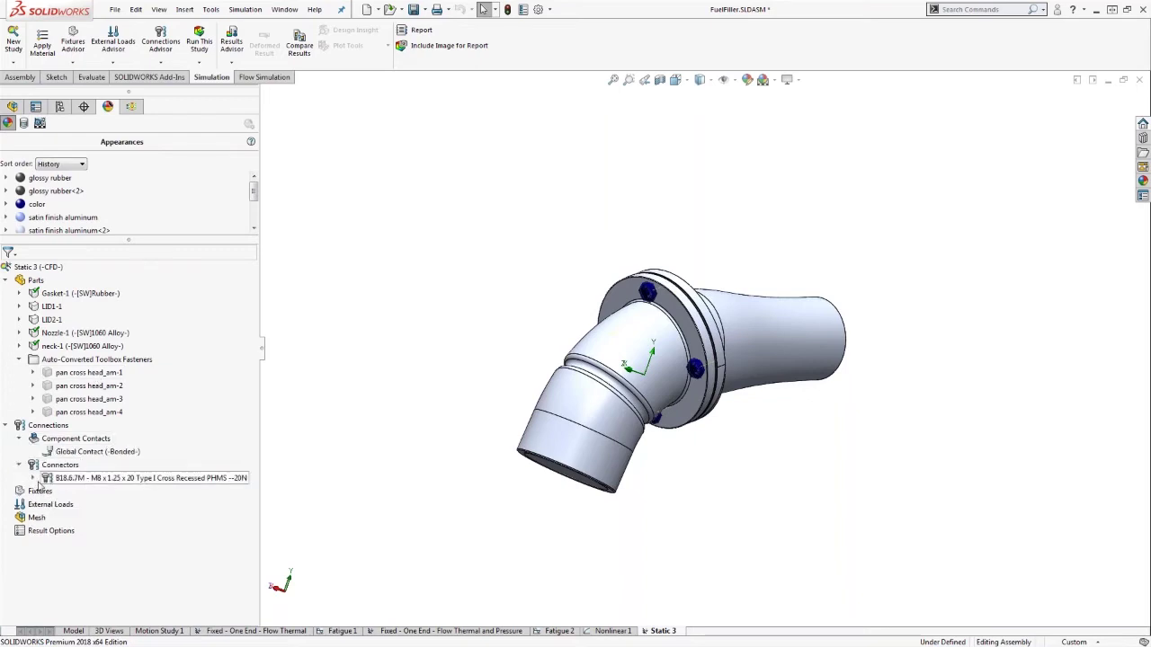
pyautogui.click(33, 478)
pyautogui.click(90, 492)
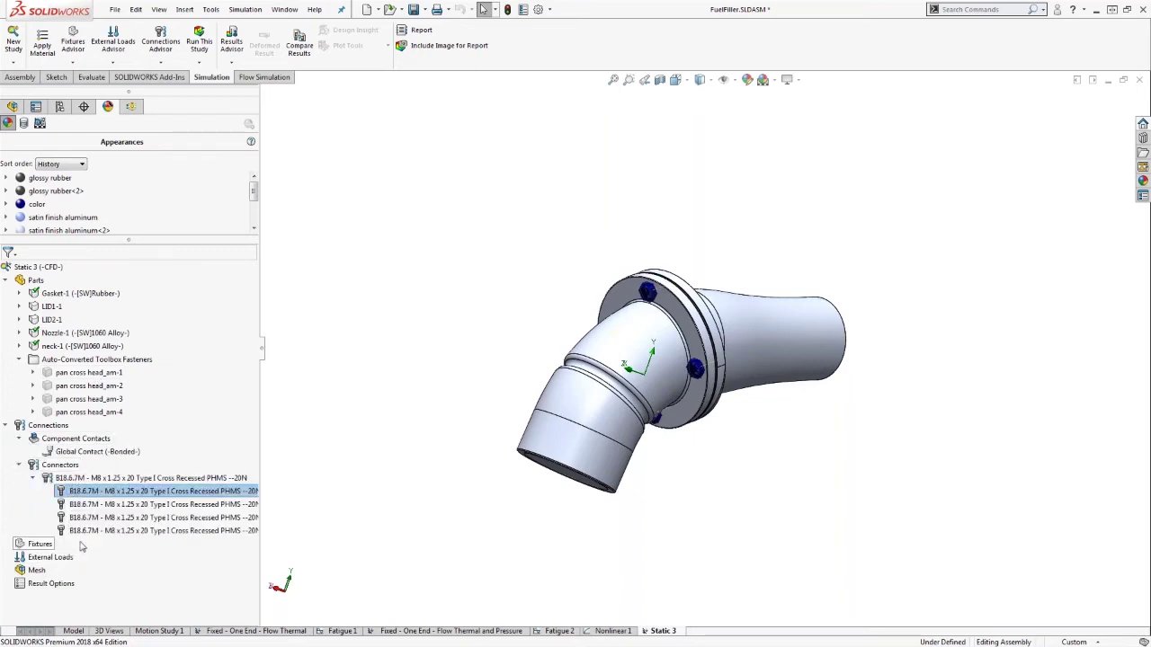
pyautogui.keyDown('shift'); pyautogui.click(90, 531); pyautogui.keyUp('shift')
pyautogui.rightClick(89, 532)
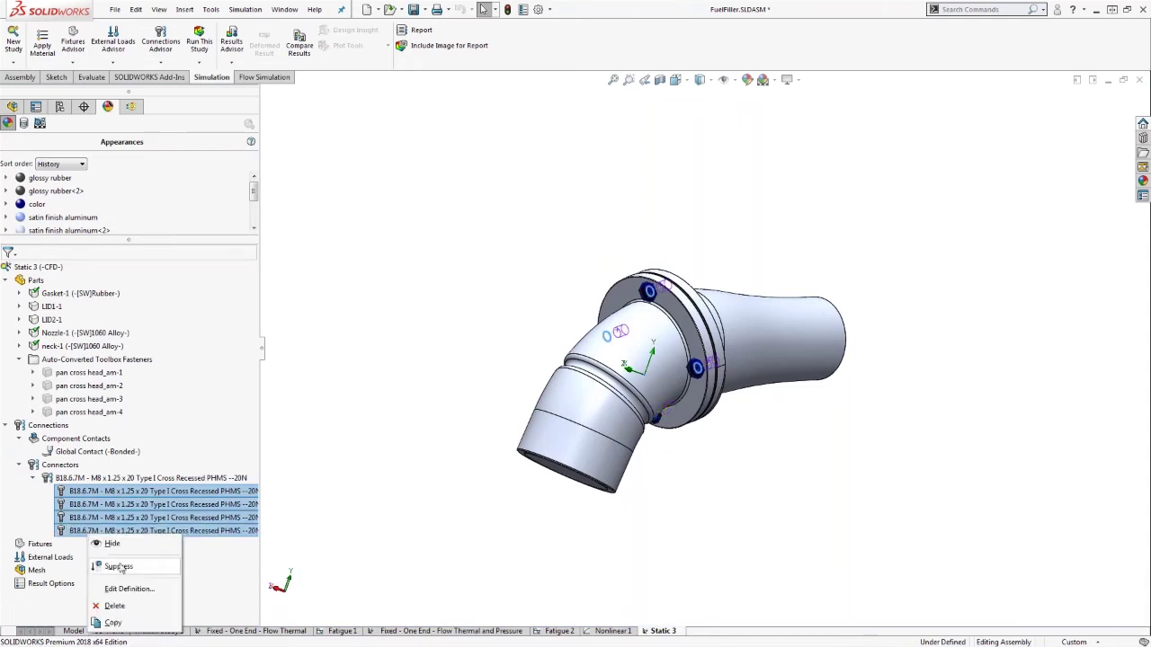
pyautogui.click(119, 566)
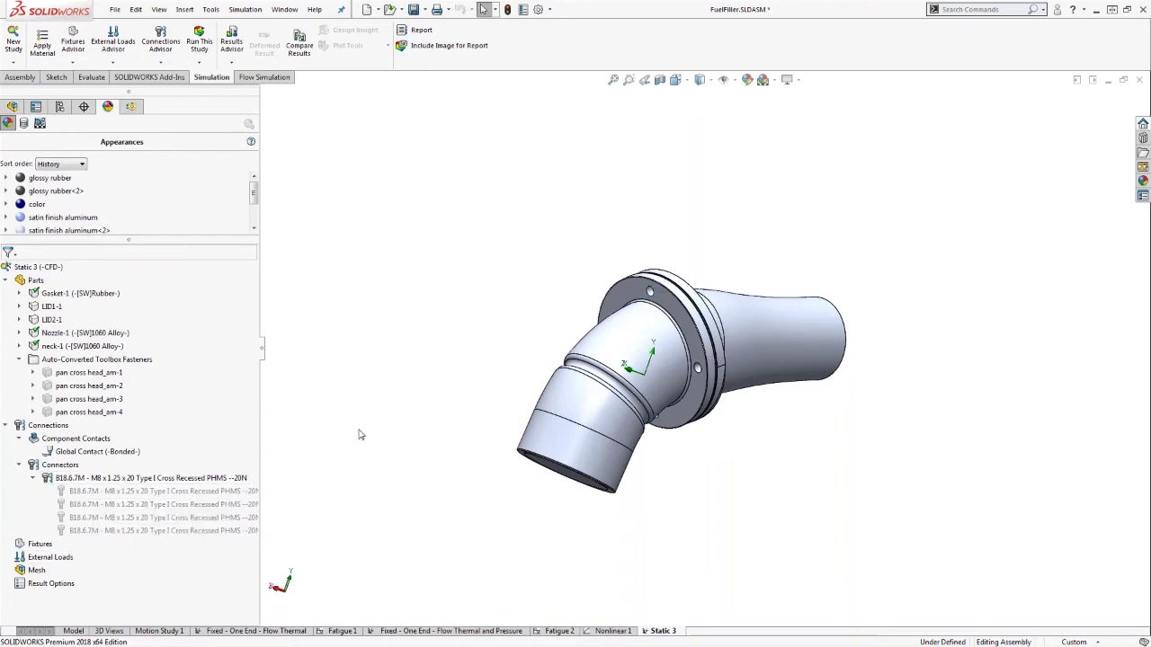
# Start a new bolt connector, compare the available bolt types, and choose the head-and-nut type with Same head and nut diameter
pyautogui.rightClick(41, 465)
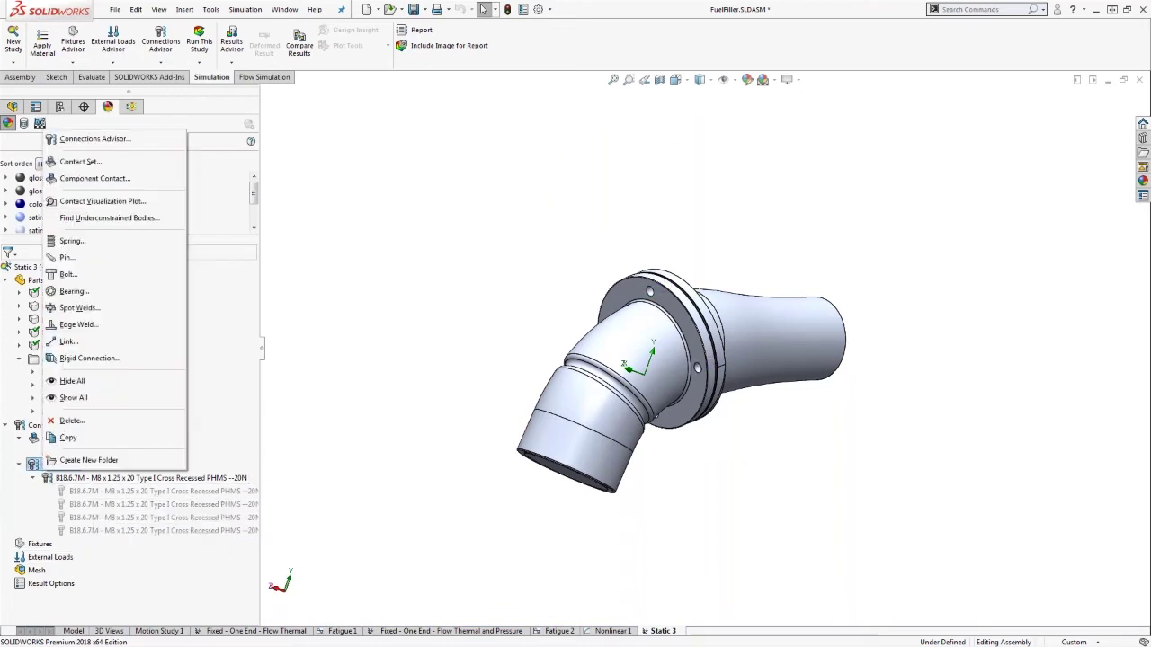
pyautogui.click(104, 276)
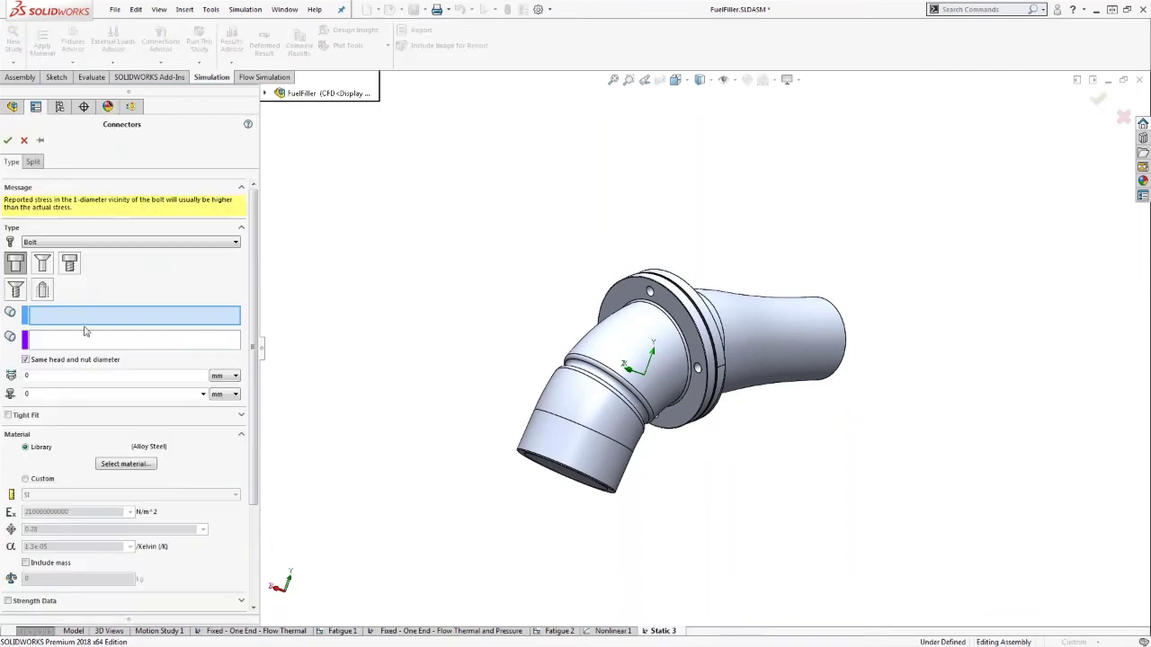
pyautogui.click(16, 262)
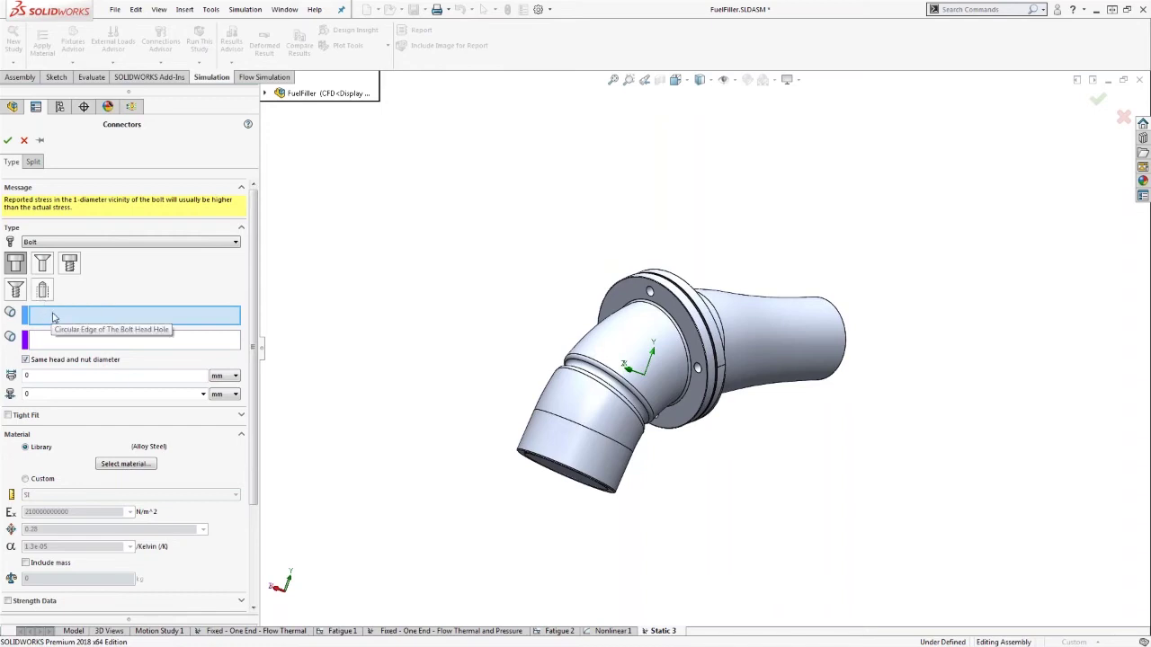
pyautogui.click(46, 260)
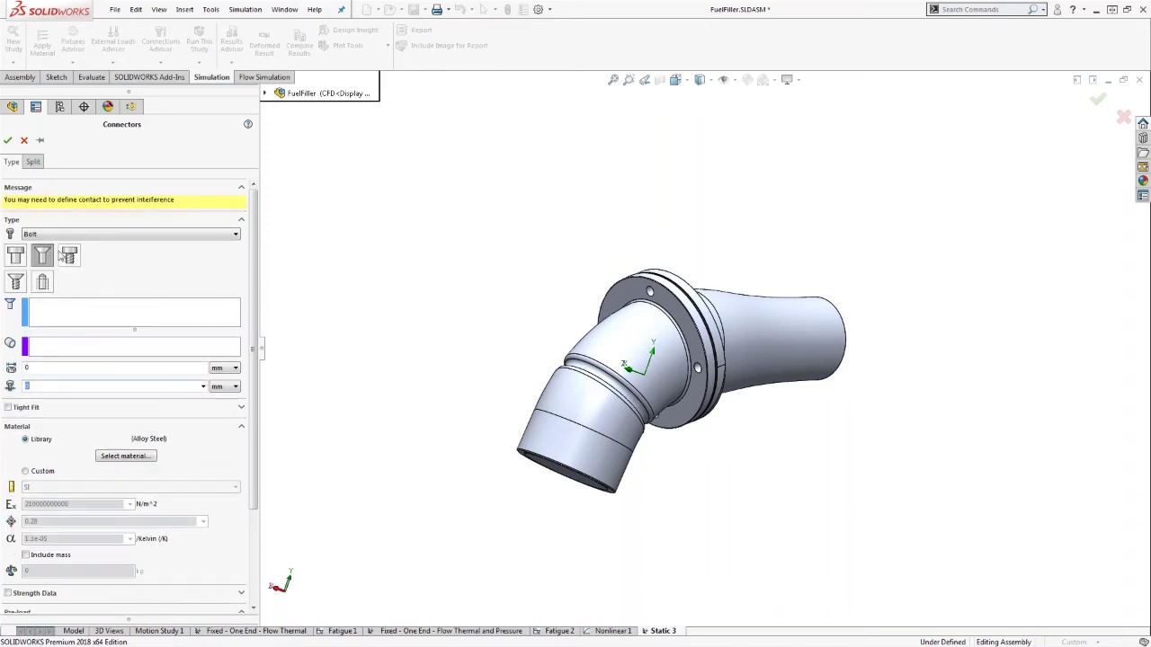
pyautogui.click(69, 258)
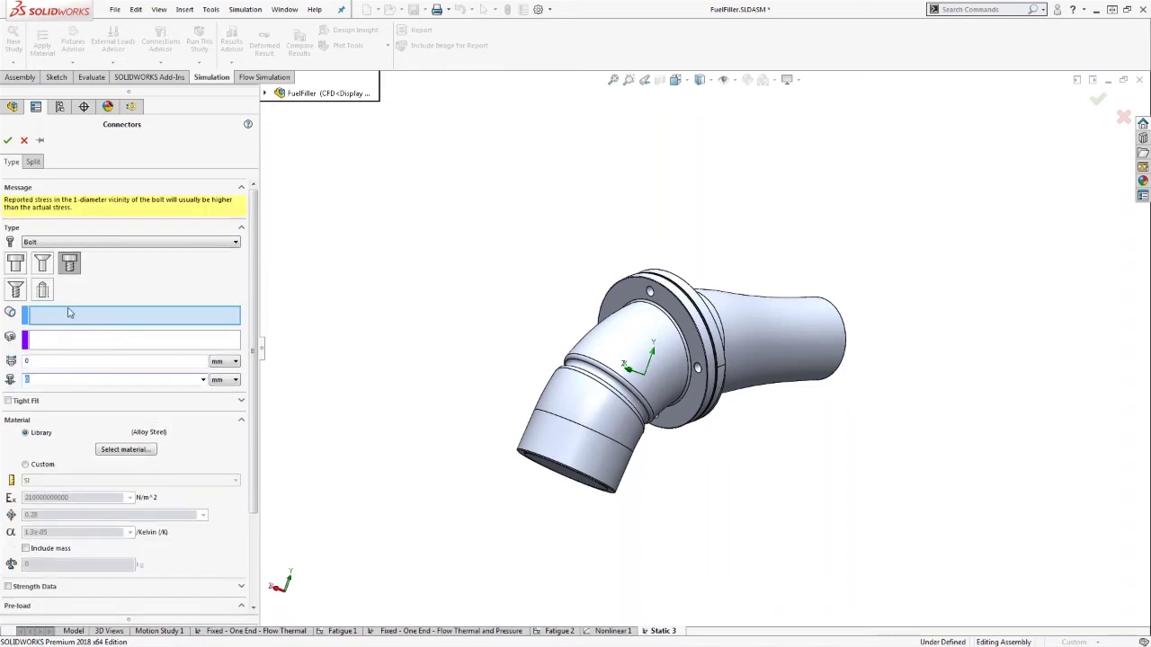
pyautogui.click(15, 262)
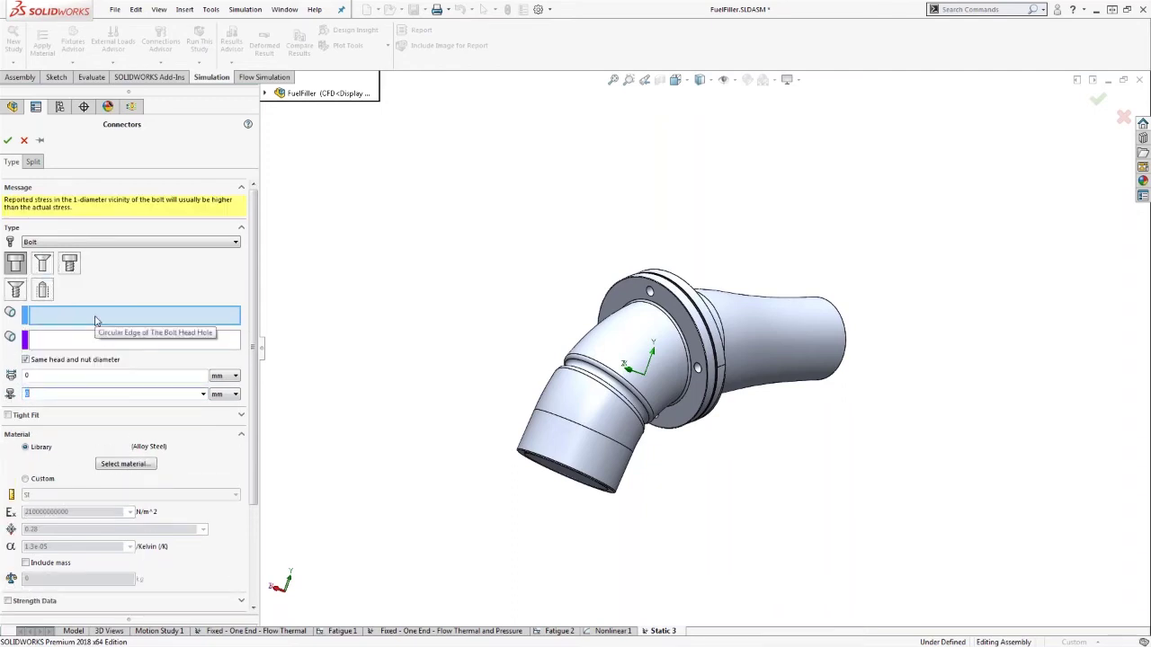
pyautogui.click(43, 263)
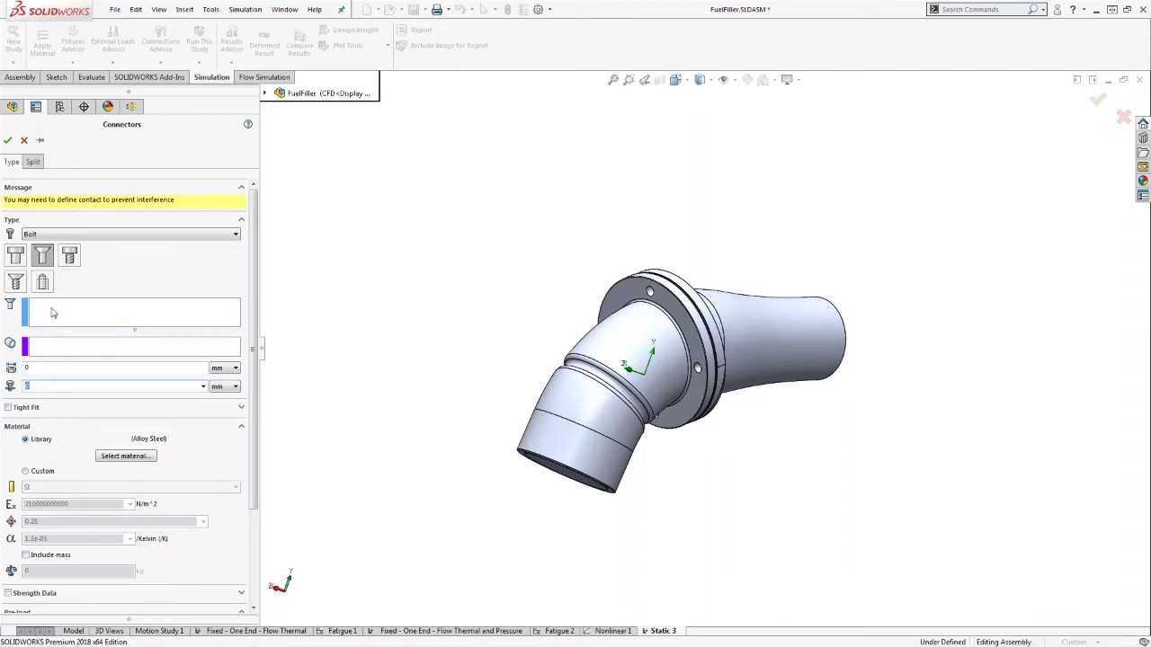
pyautogui.click(19, 256)
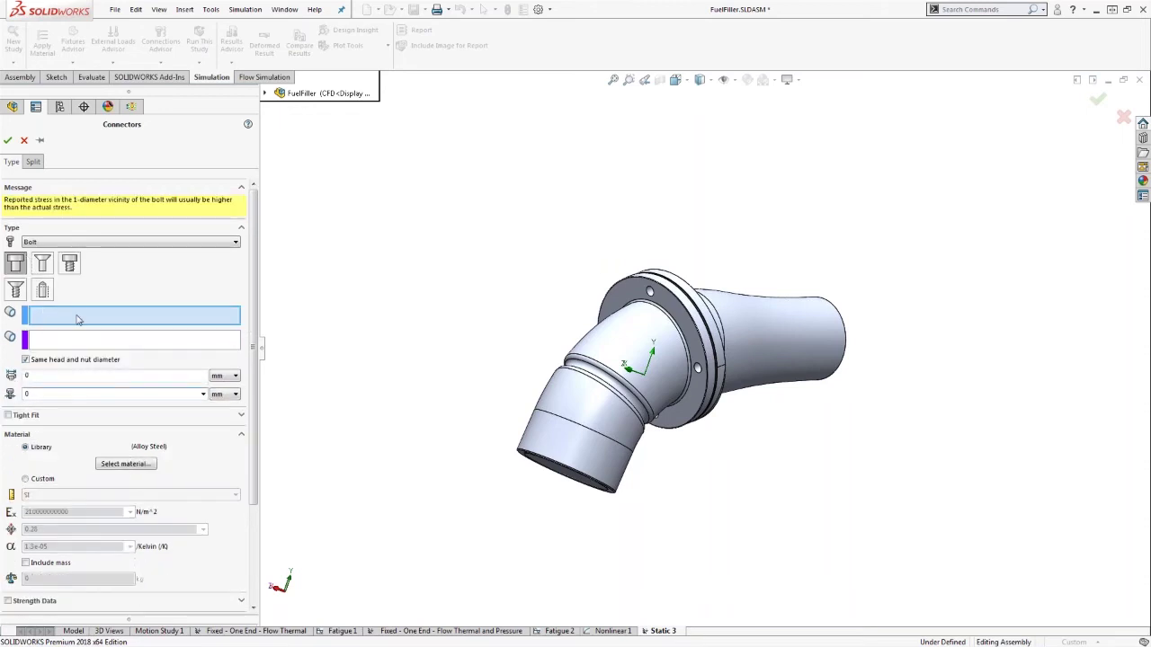
# Define the bolt's head on the neck flange hole edge and its nut on the matching nozzle flange hole edge
pyautogui.scroll(-4, 661, 301)
pyautogui.scroll(-4, 679, 334)
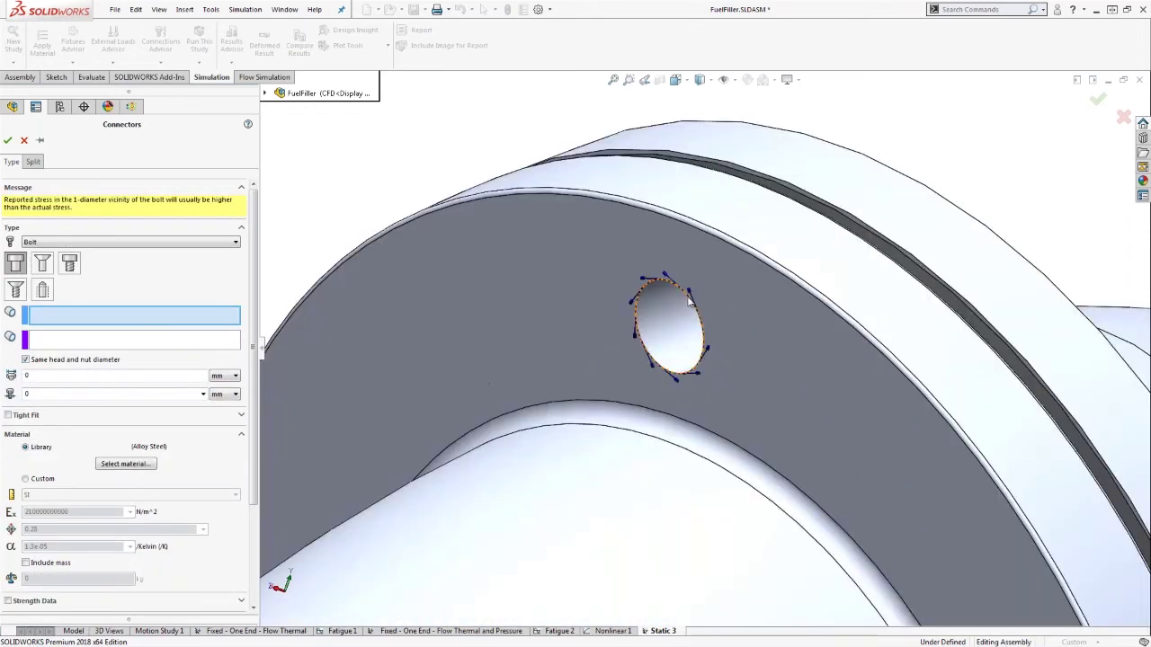
pyautogui.click(690, 303)
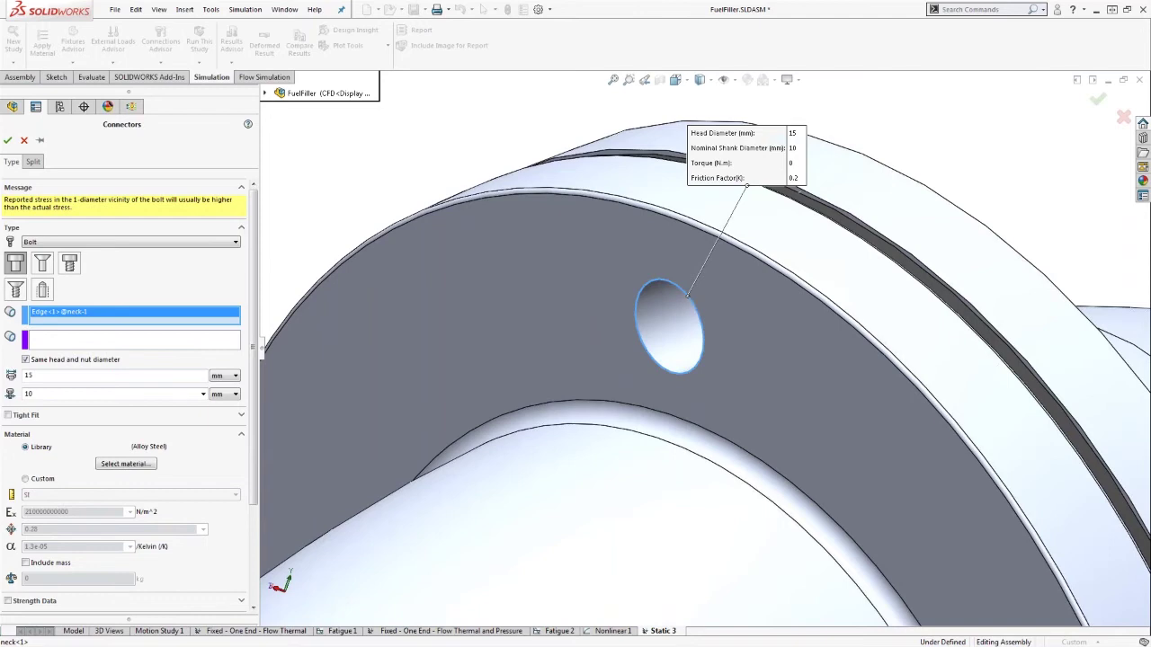
pyautogui.click(89, 342)
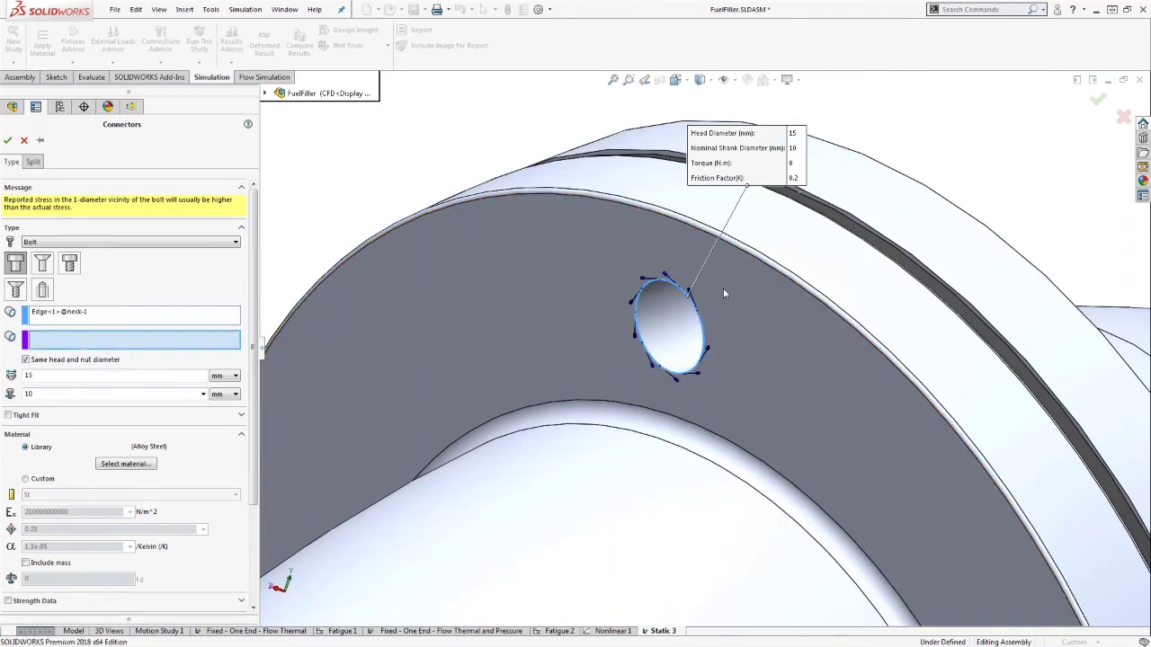
pyautogui.scroll(6, 723, 287)
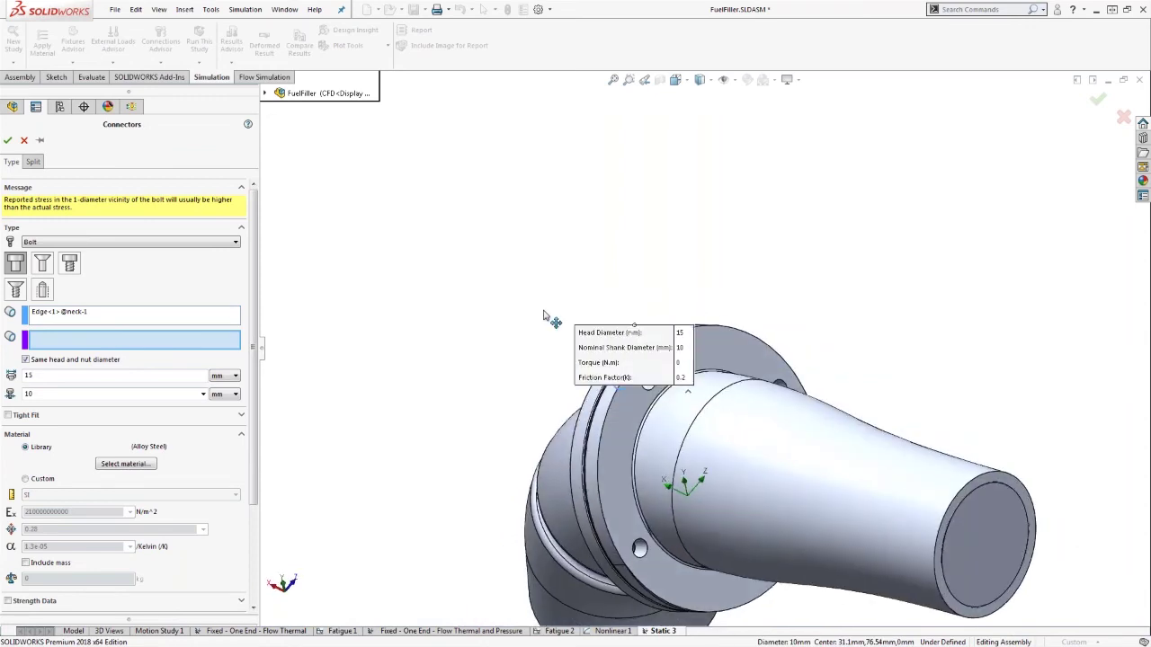
pyautogui.scroll(-5, 672, 340)
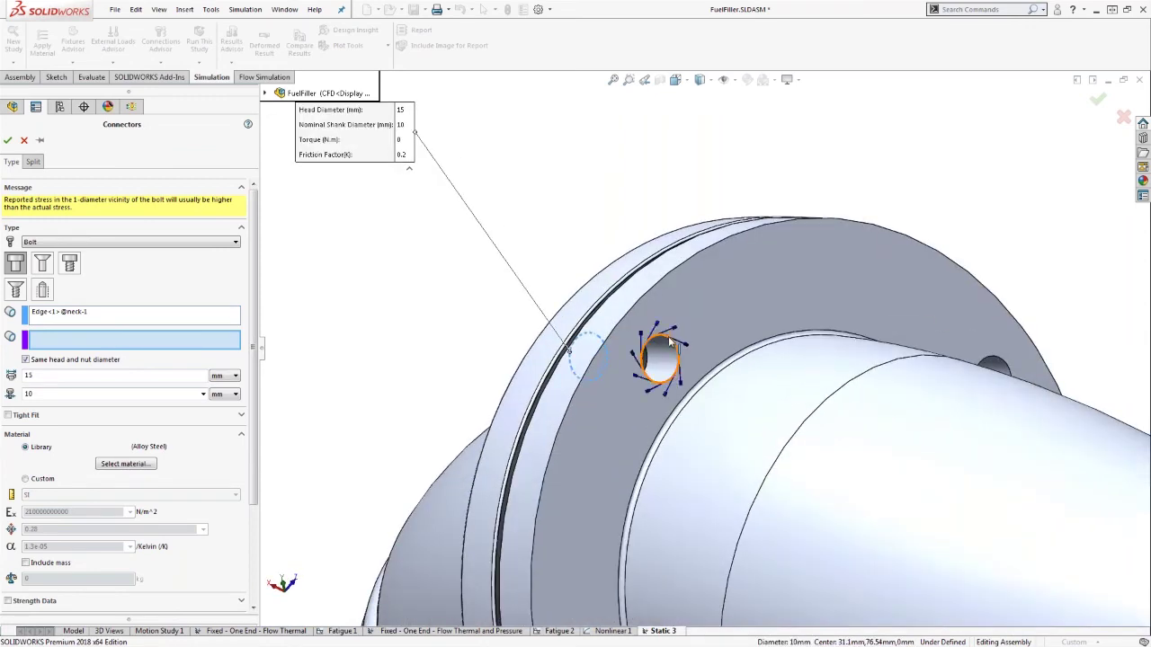
pyautogui.click(673, 342)
pyautogui.moveTo(569, 351); pyautogui.dragTo(719, 345, button='middle')
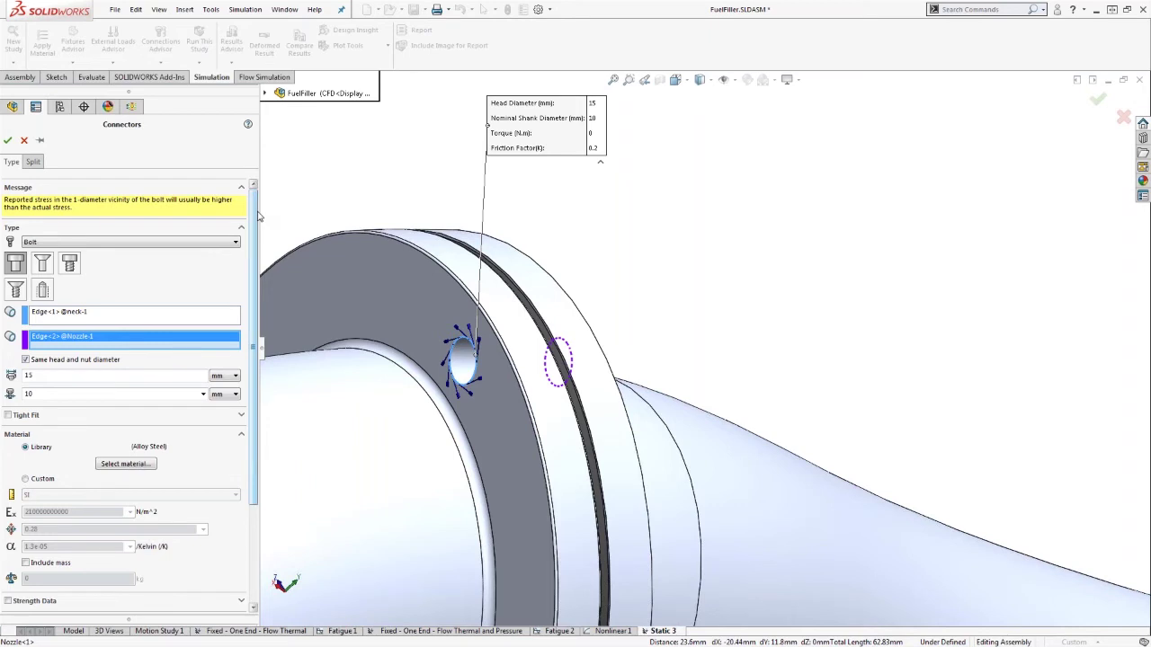
# Expand the bolt's strength data options and create the connector with a torque pre-load of 30 N.m
pyautogui.scroll(-2, 126, 270)
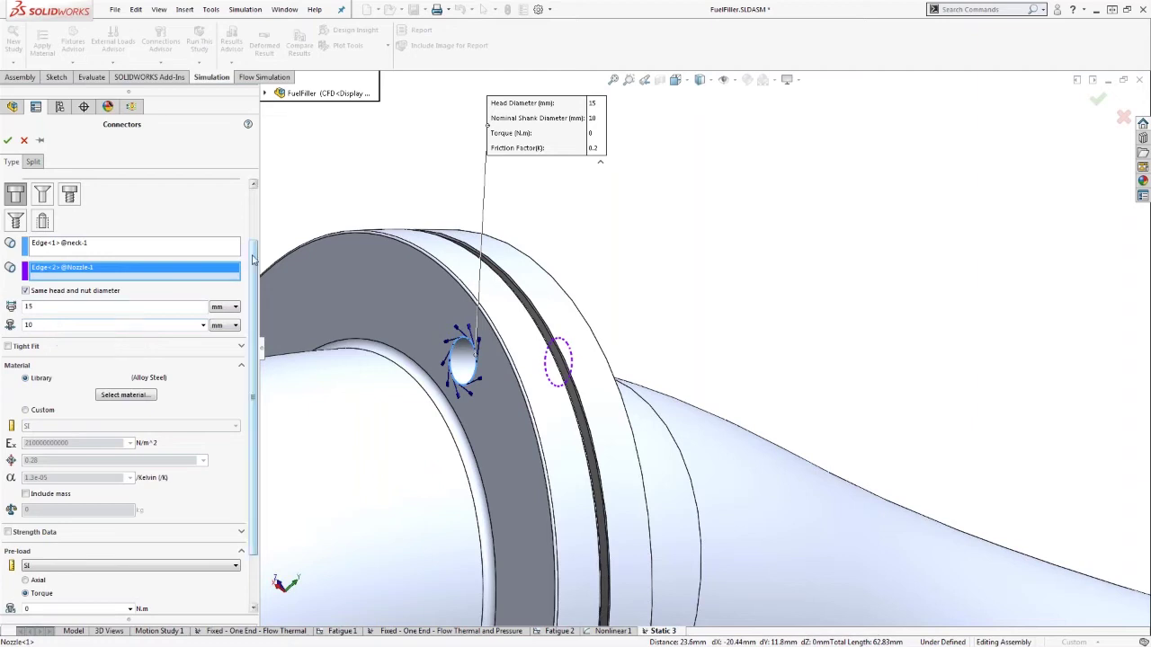
pyautogui.scroll(-2, 253, 322)
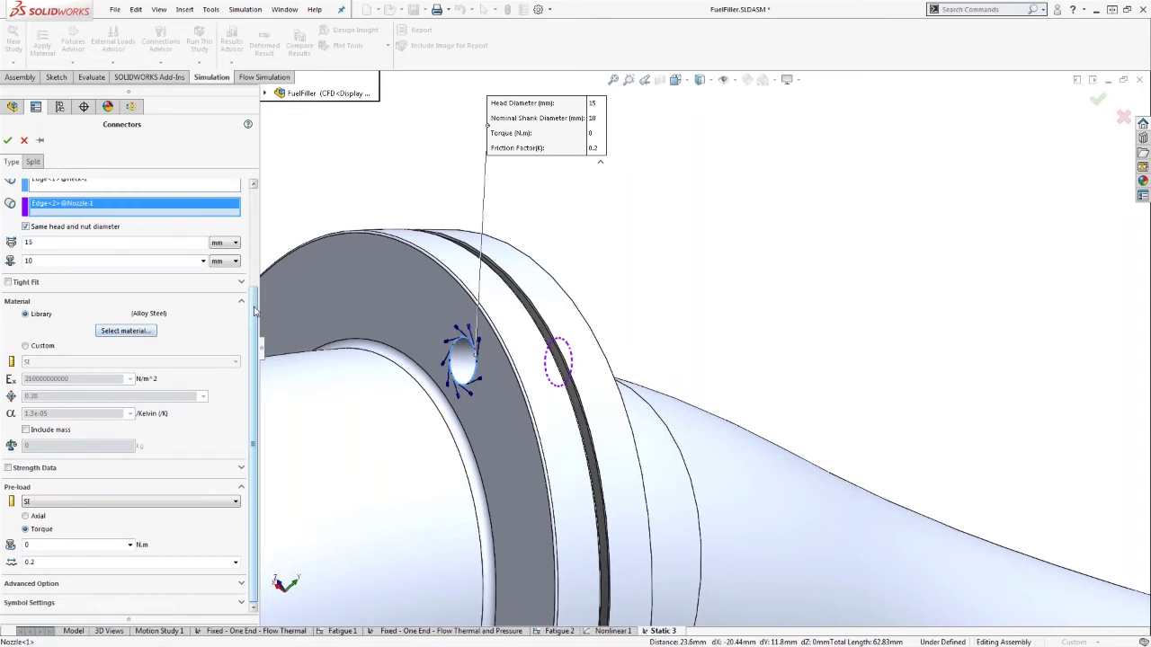
pyautogui.click(135, 467)
pyautogui.scroll(-3, 180, 377)
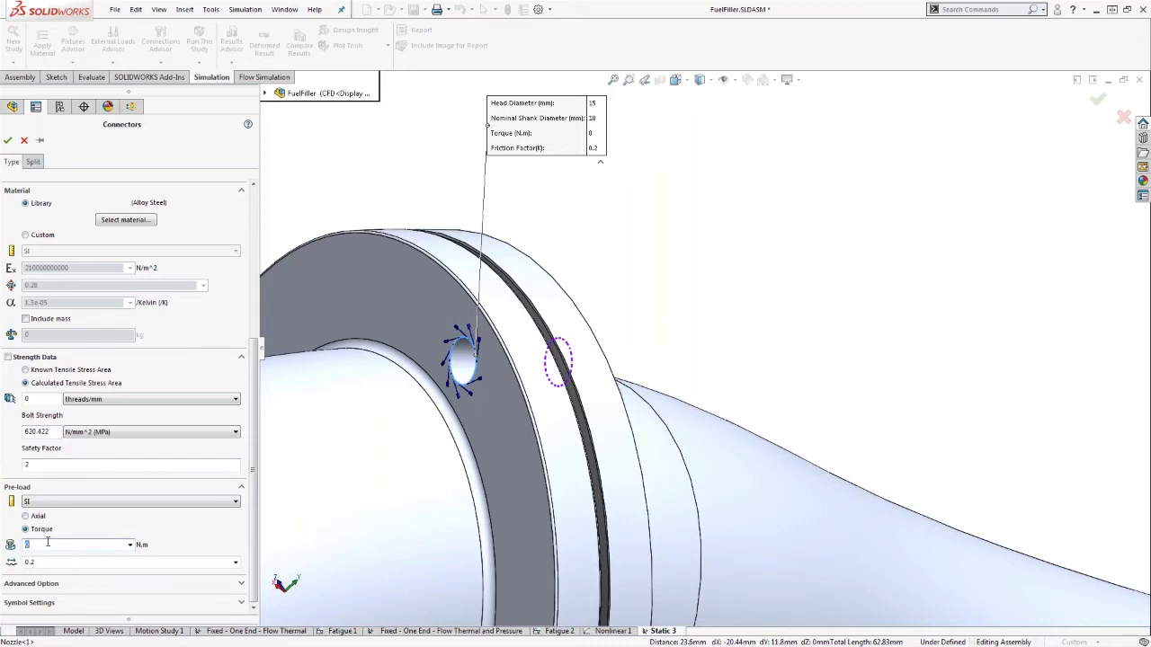
pyautogui.doubleClick(47, 542)
pyautogui.write('30')
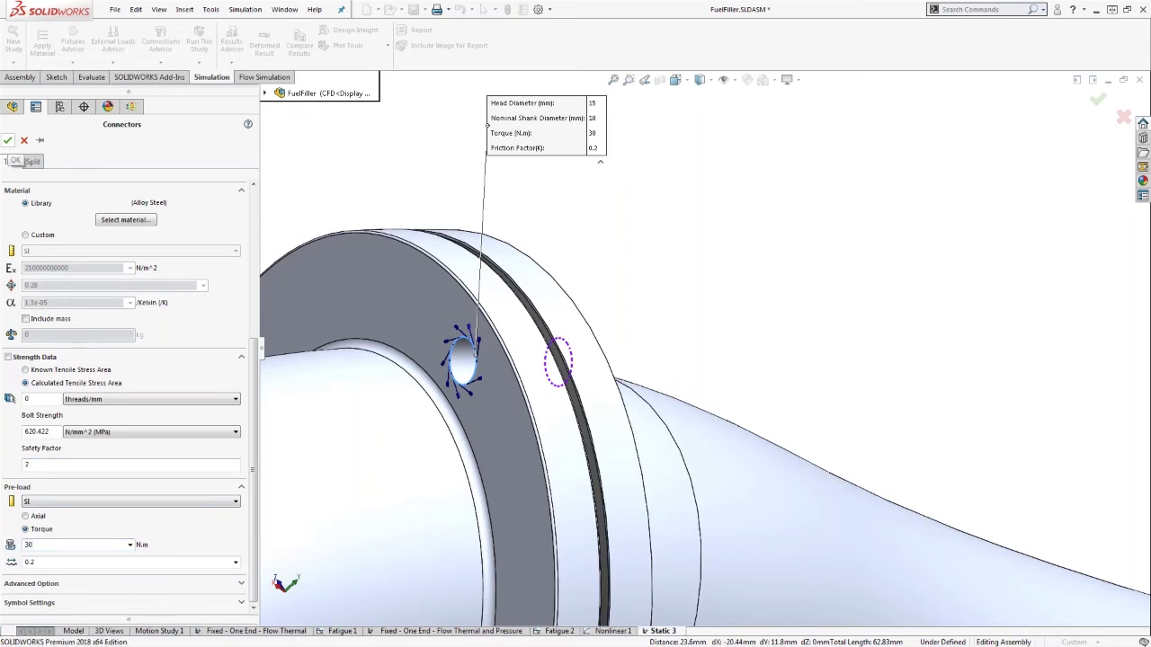
pyautogui.click(8, 140)
pyautogui.moveTo(668, 224); pyautogui.dragTo(611, 344, button='middle')
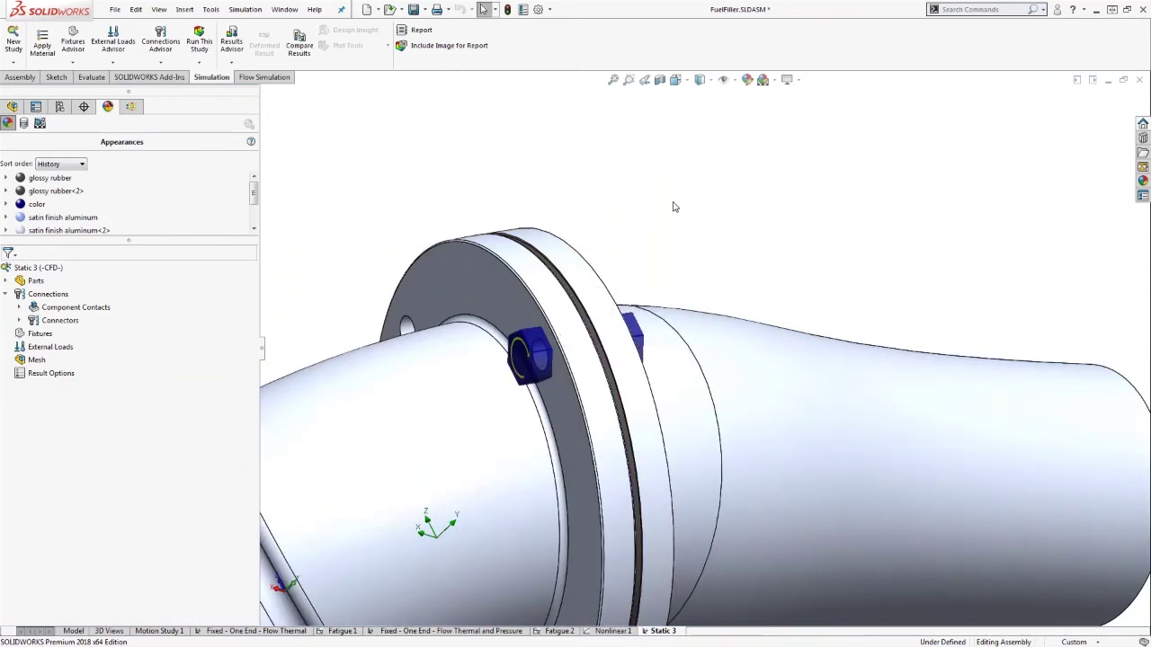
pyautogui.press('f')
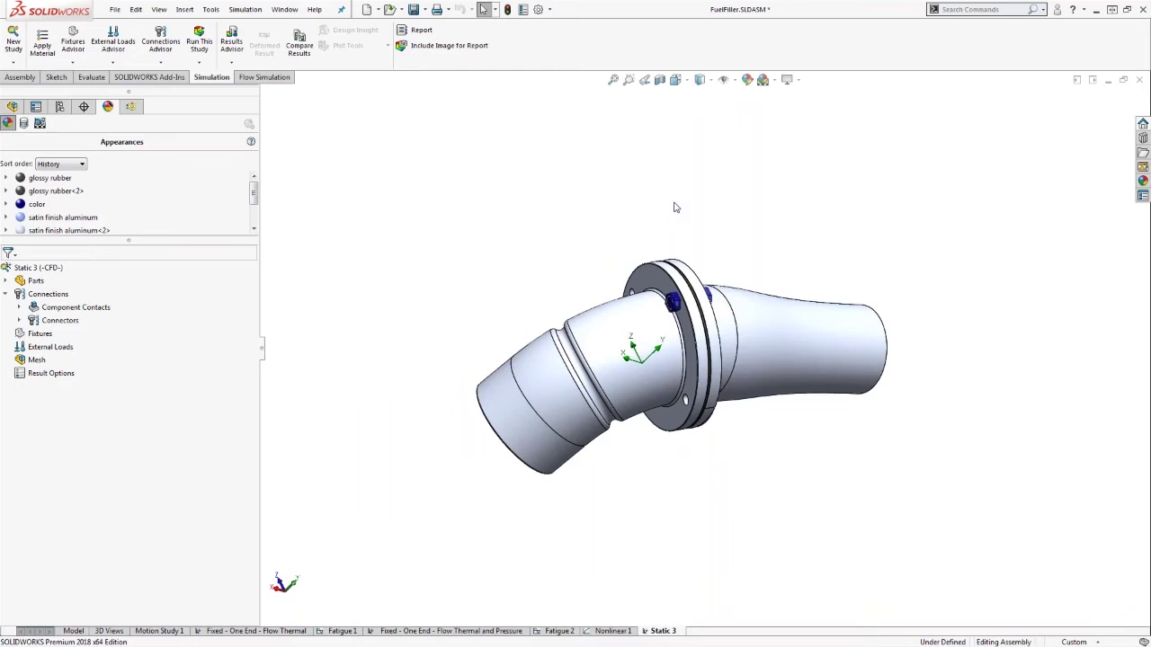
# Examine the connectors listed in Static 3, including the individual M8 bolts, and the new bolt on the flange
pyautogui.click(20, 321)
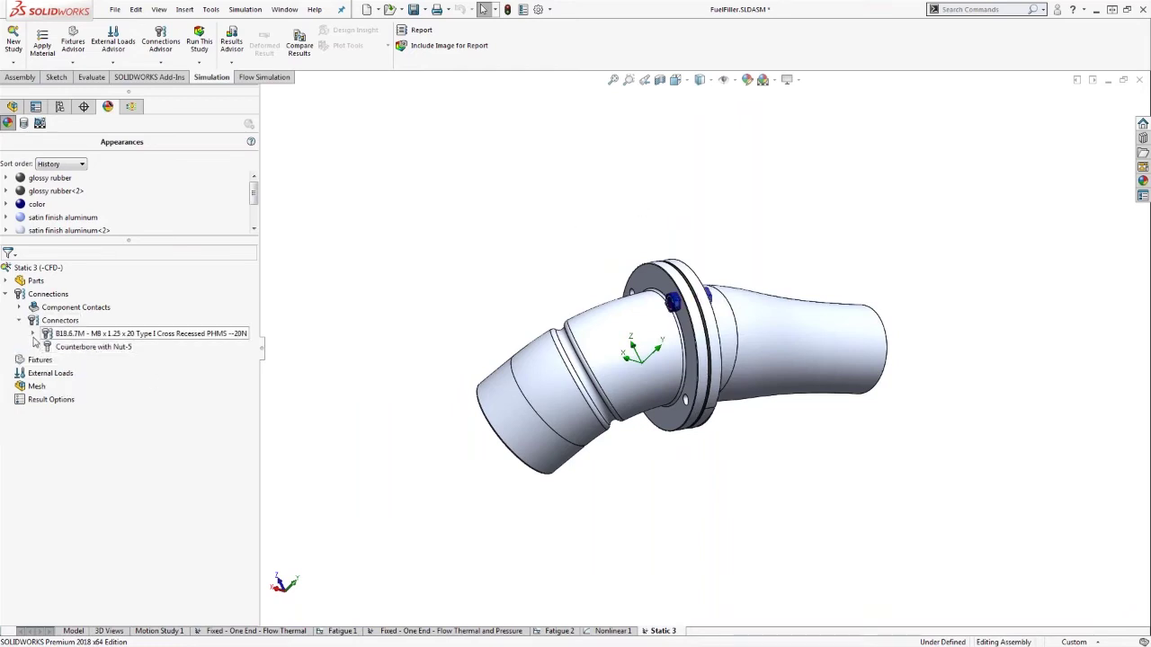
pyautogui.click(33, 334)
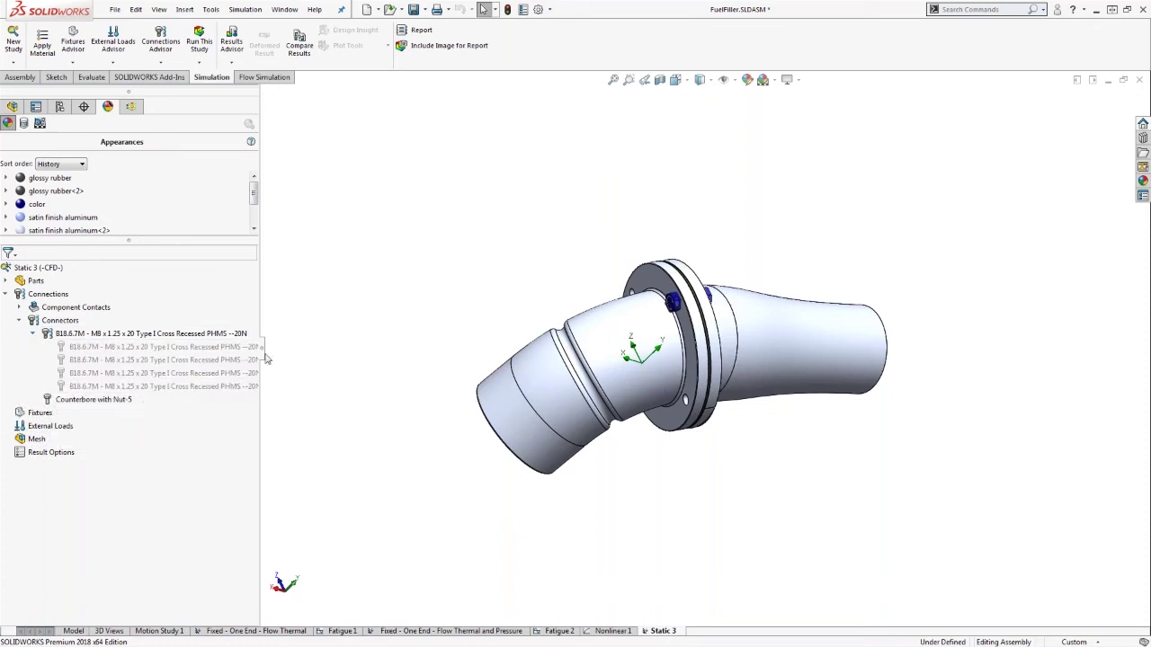
pyautogui.moveTo(408, 348); pyautogui.dragTo(392, 213, button='middle')
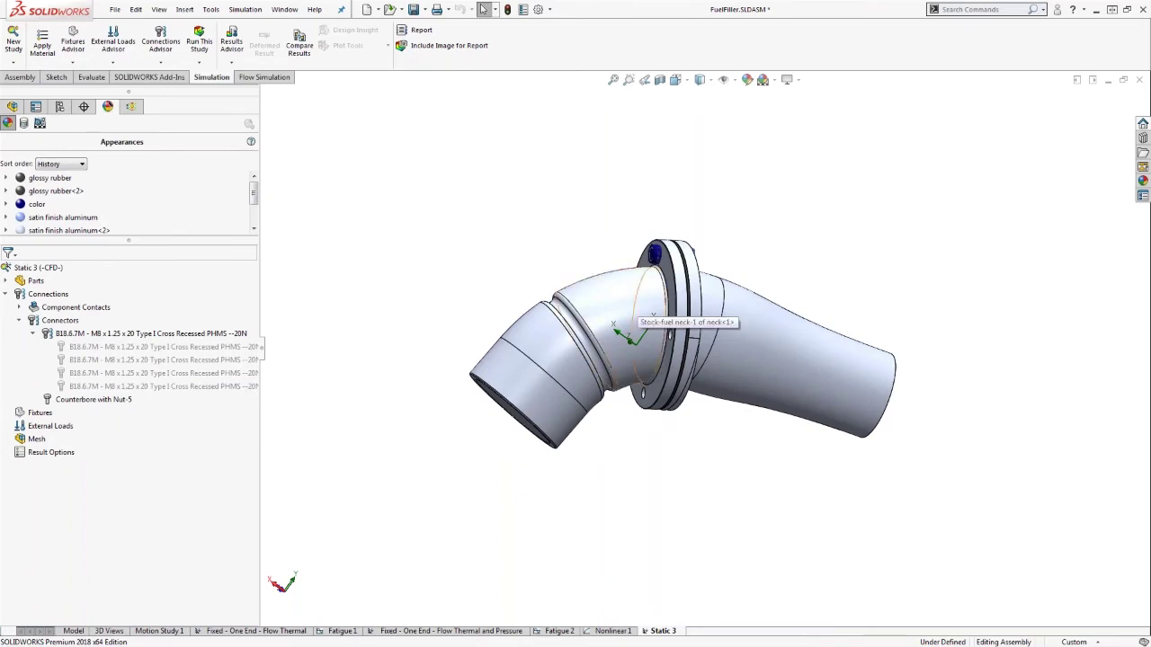
pyautogui.moveTo(500, 315); pyautogui.dragTo(484, 336, button='middle')
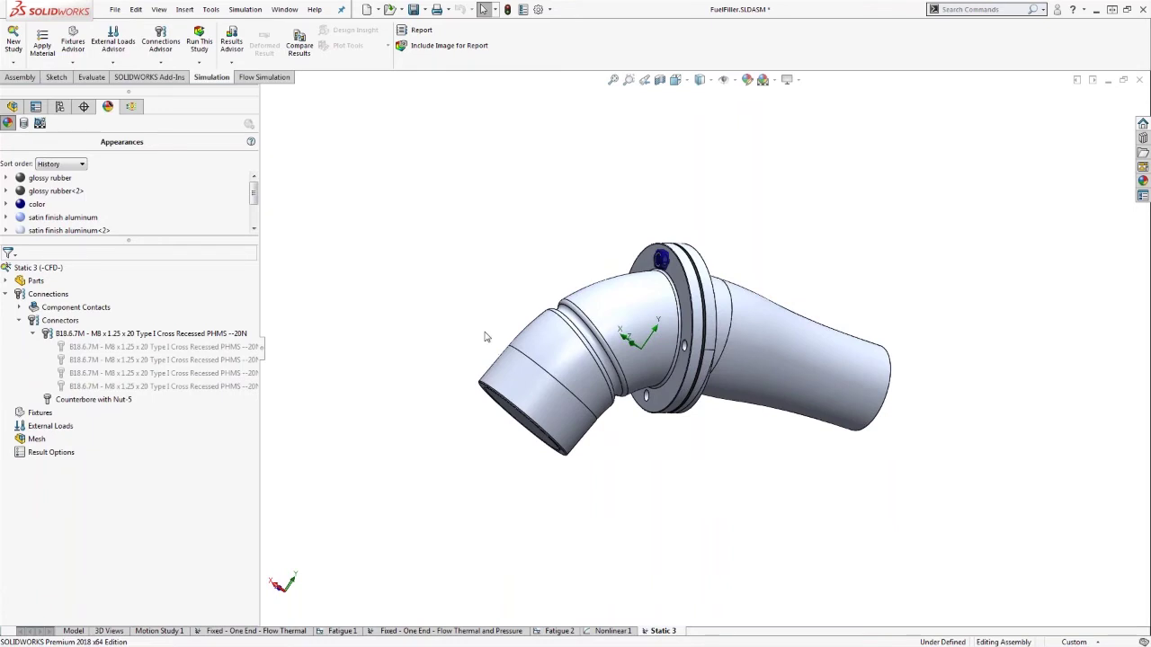
pyautogui.rightClick(39, 413)
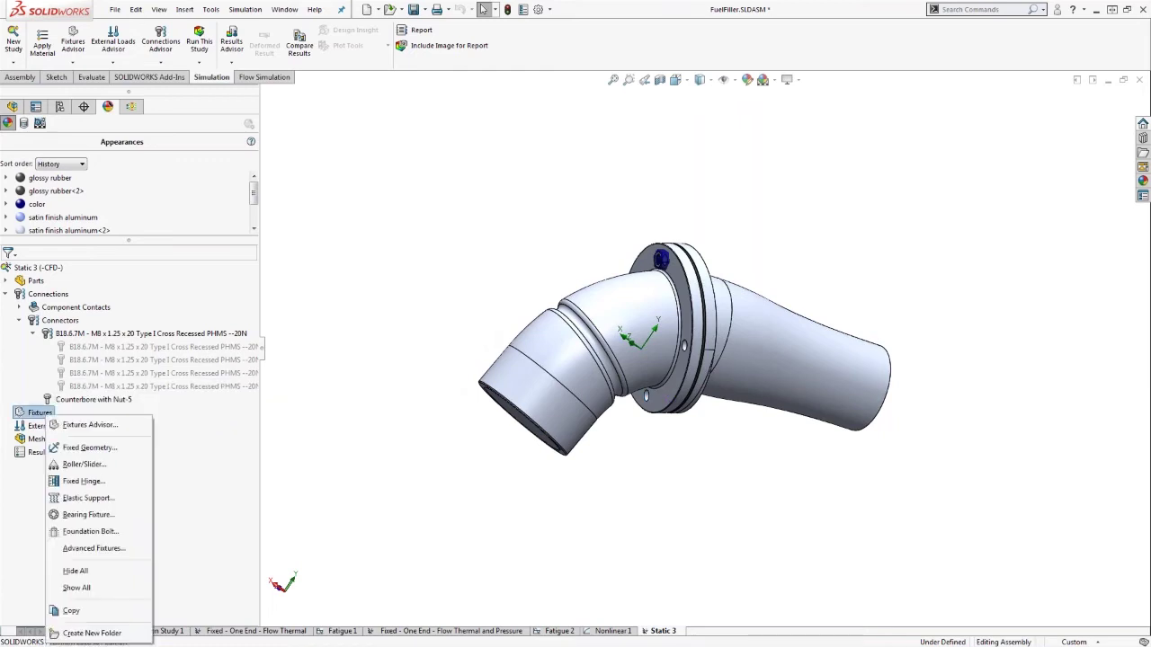
pyautogui.click(502, 428)
pyautogui.moveTo(516, 500); pyautogui.dragTo(479, 328, button='middle')
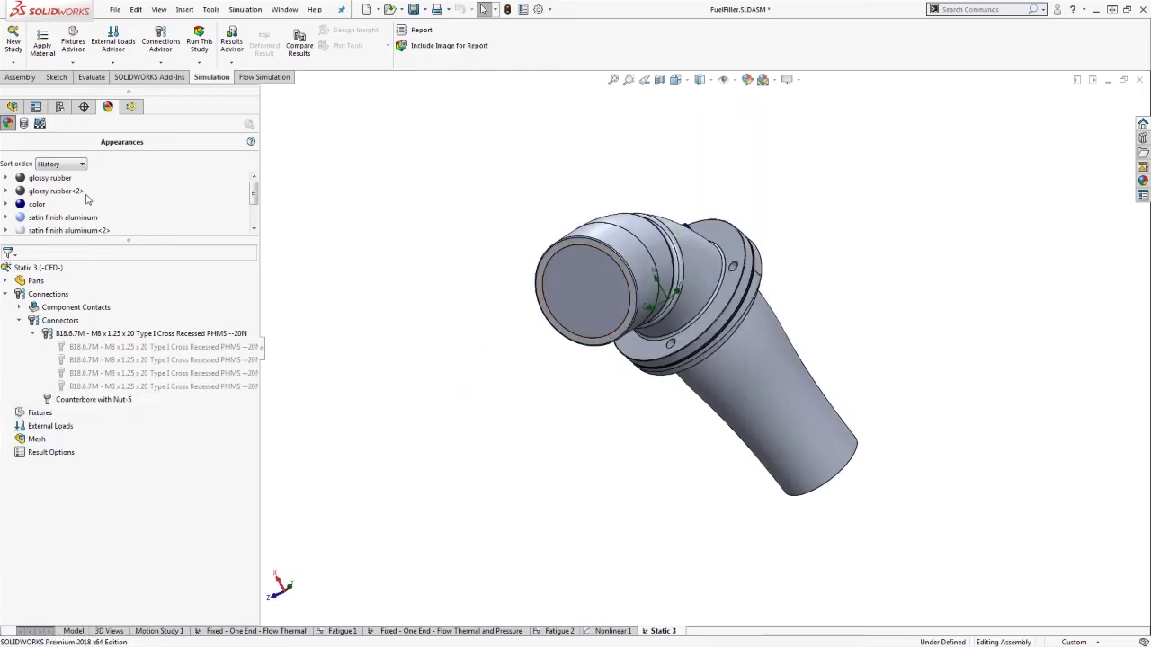
pyautogui.click(60, 106)
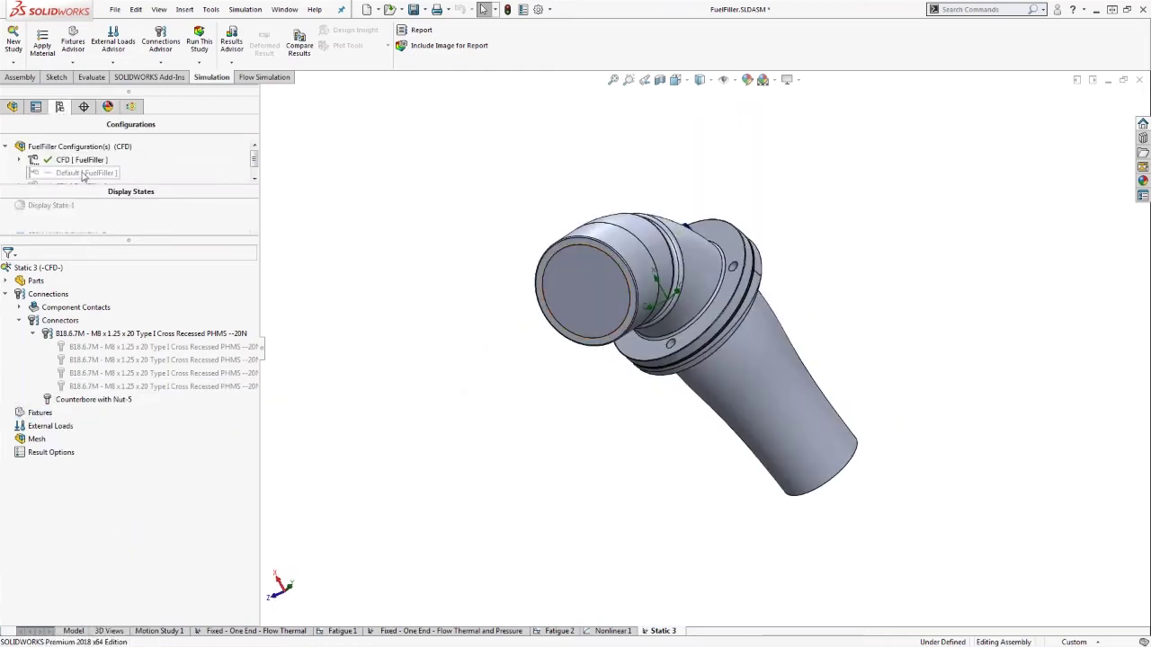
pyautogui.click(255, 179)
pyautogui.moveTo(255, 168); pyautogui.dragTo(255, 162)
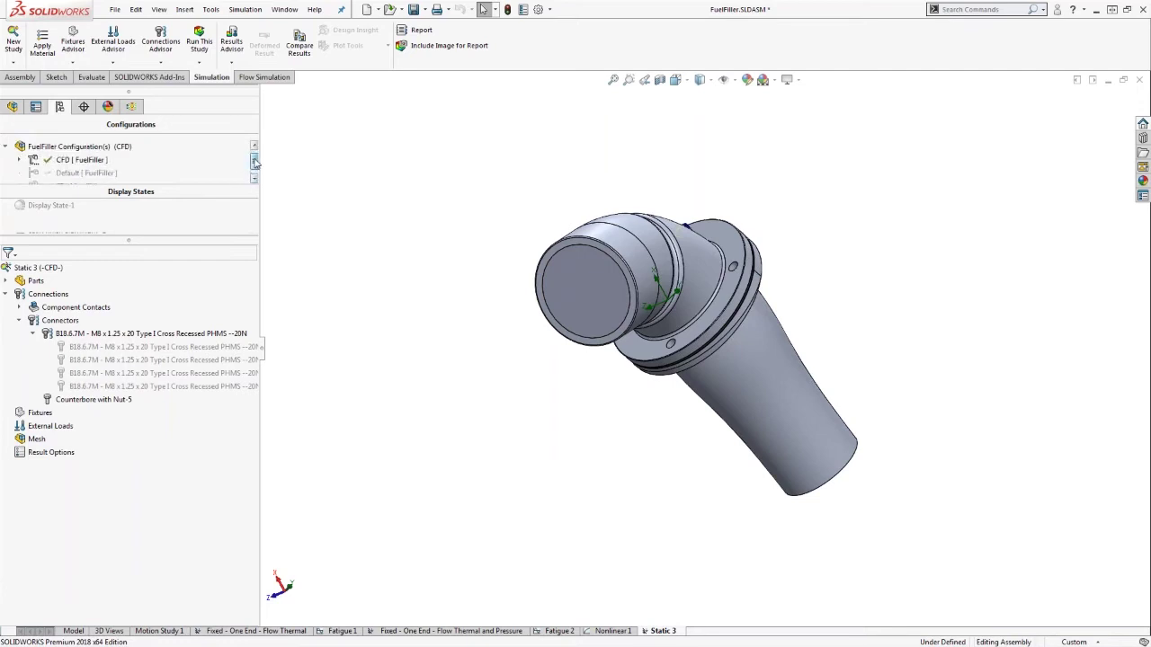
# Hide the lid covering the neck's inlet opening and examine the internal threads
pyautogui.click(567, 289)
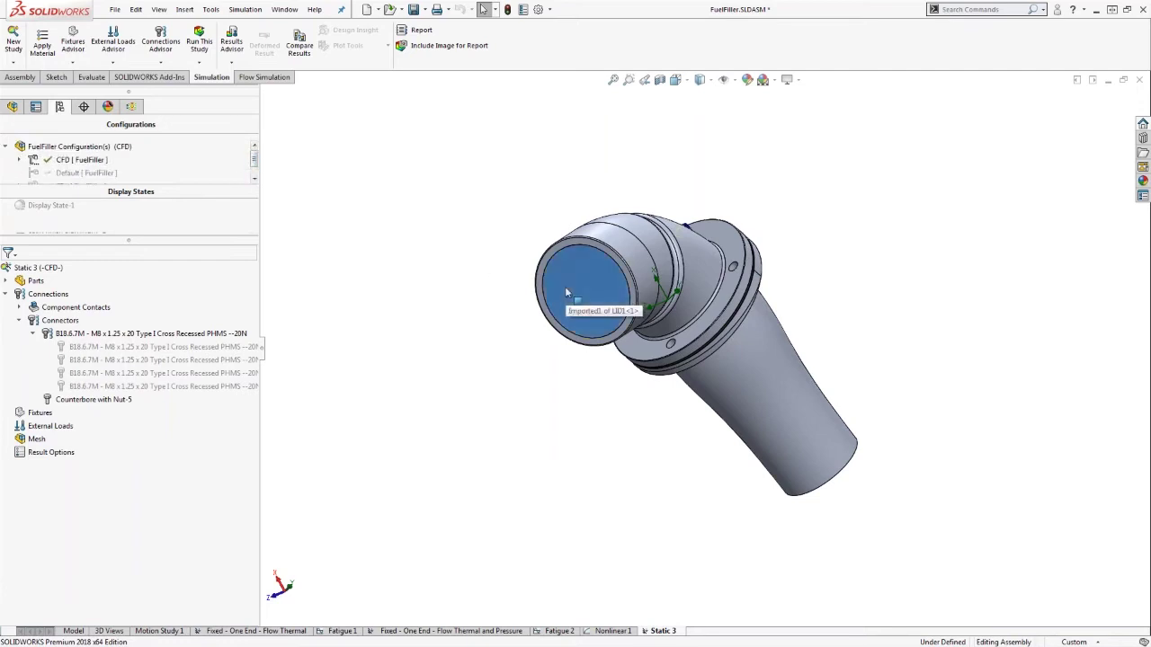
pyautogui.press('Tab')
pyautogui.scroll(-5, 574, 333)
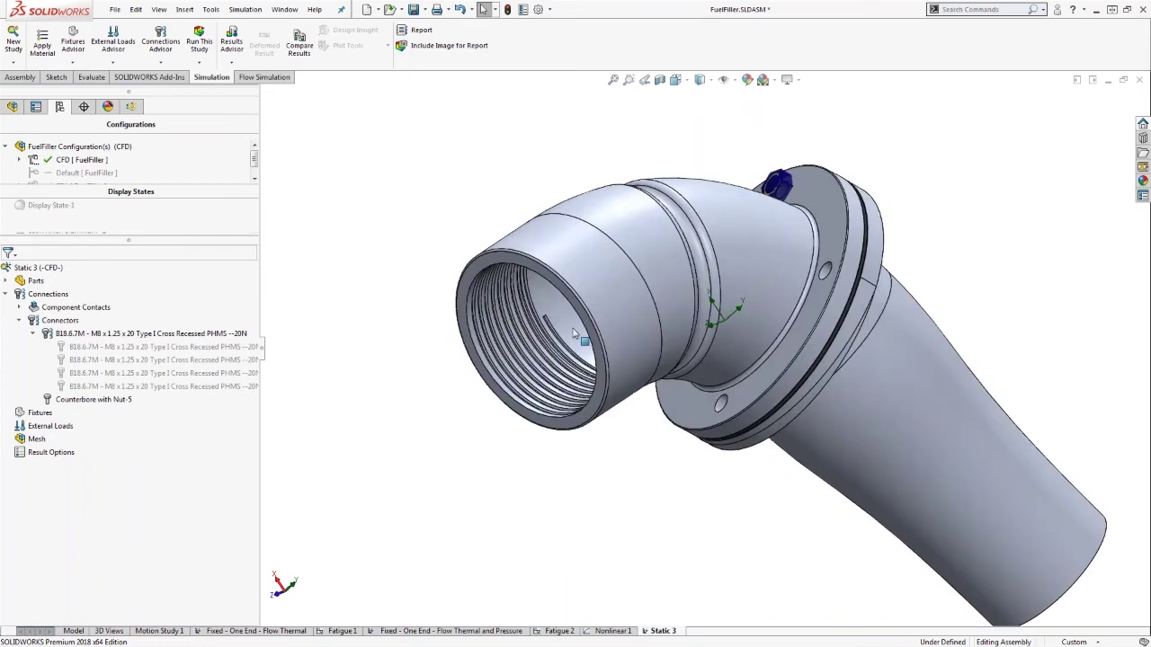
pyautogui.scroll(-2, 573, 333)
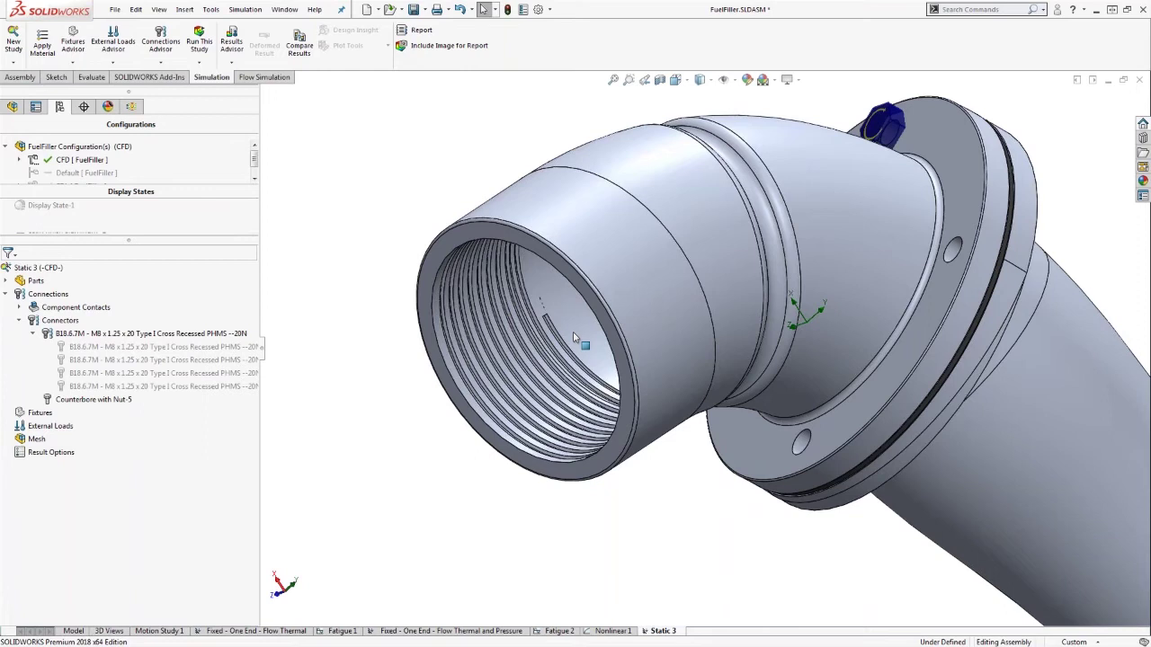
# Return to the assembly model, activate its FEA configuration, and bring up the component tree
pyautogui.click(74, 634)
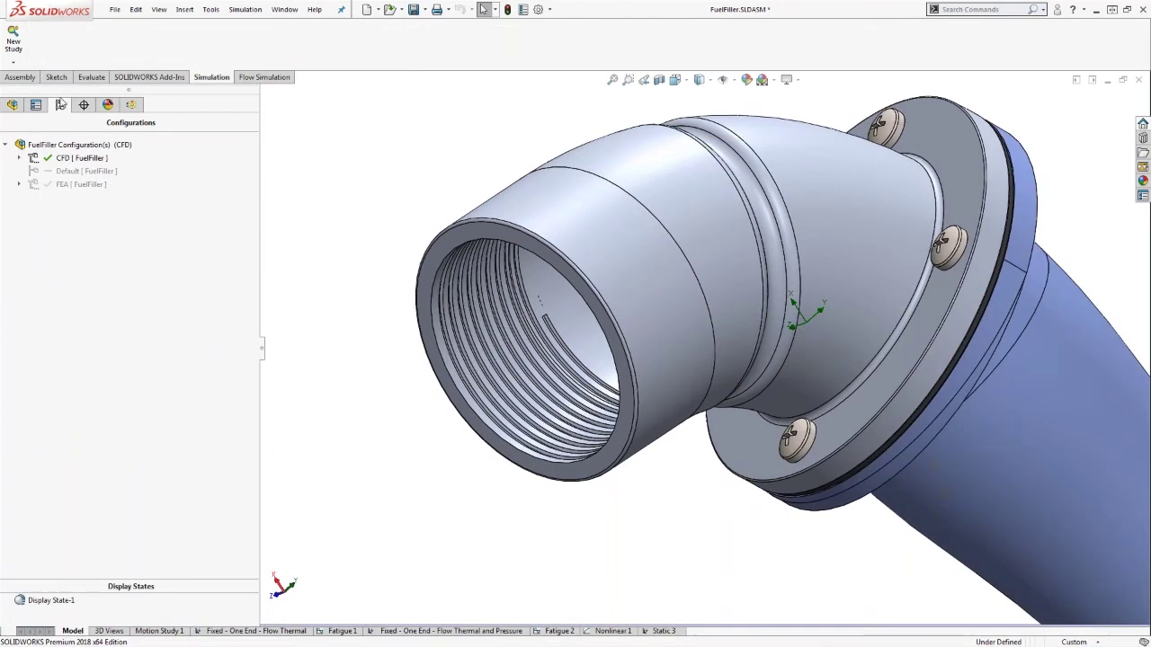
pyautogui.doubleClick(70, 185)
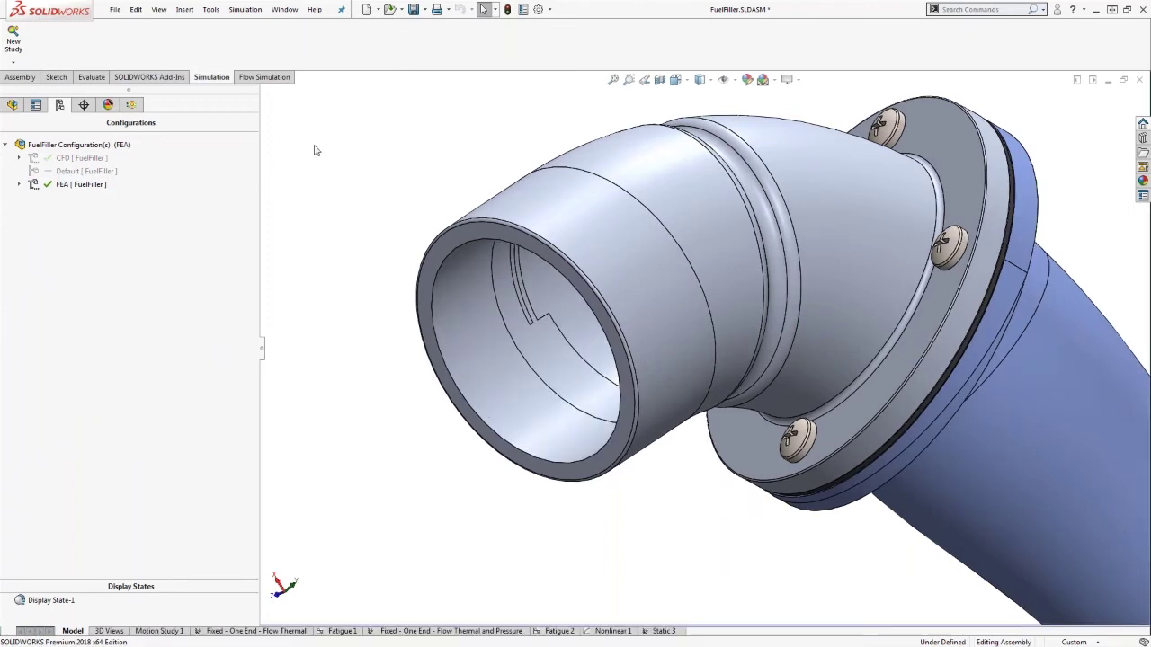
pyautogui.click(14, 106)
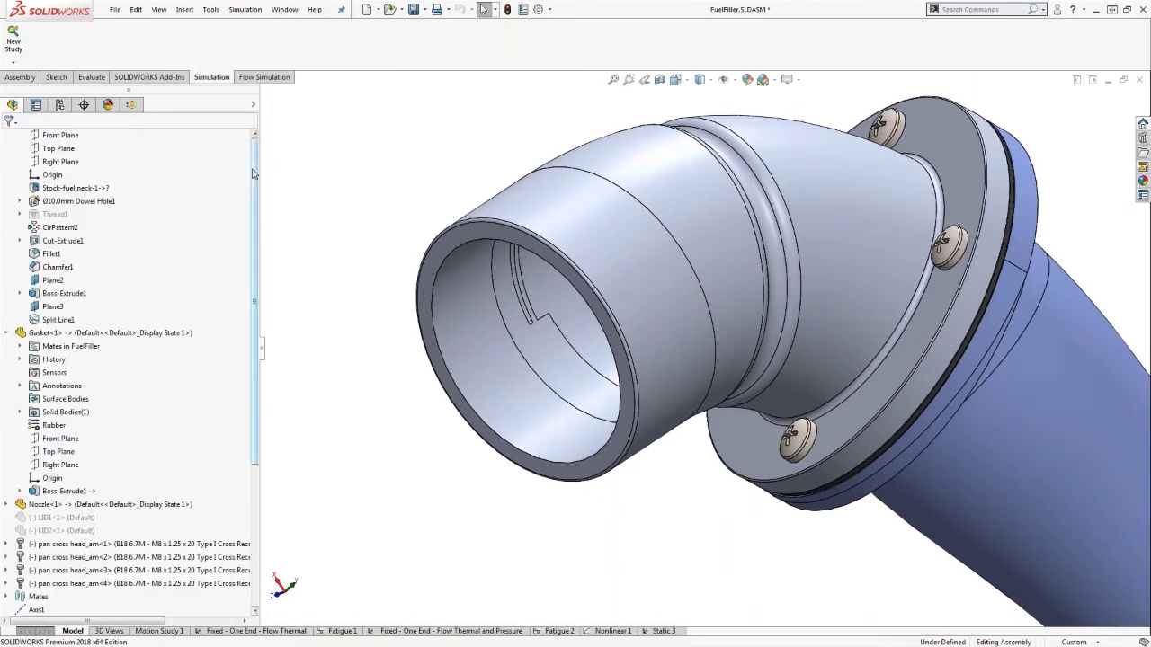
# Examine the neck's Split Line1 definition with its splitting plane and inner face, and leave part editing without changes
pyautogui.moveTo(255, 171); pyautogui.dragTo(257, 248)
pyautogui.click(654, 229)
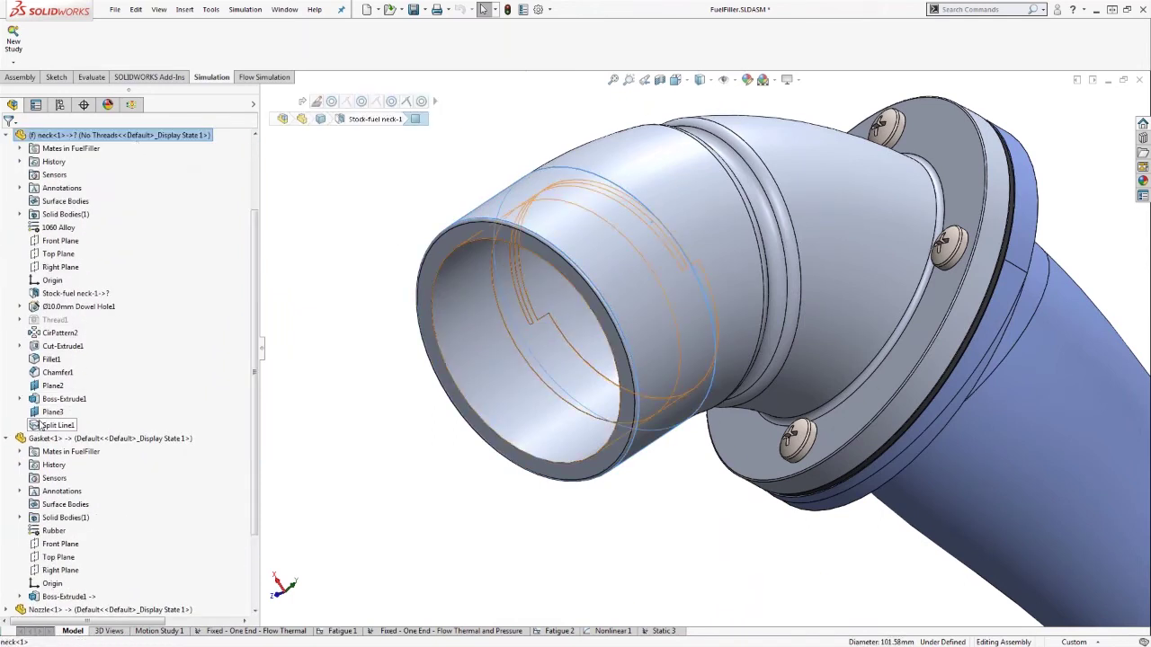
pyautogui.click(40, 424)
pyautogui.rightClick(40, 425)
pyautogui.click(54, 389)
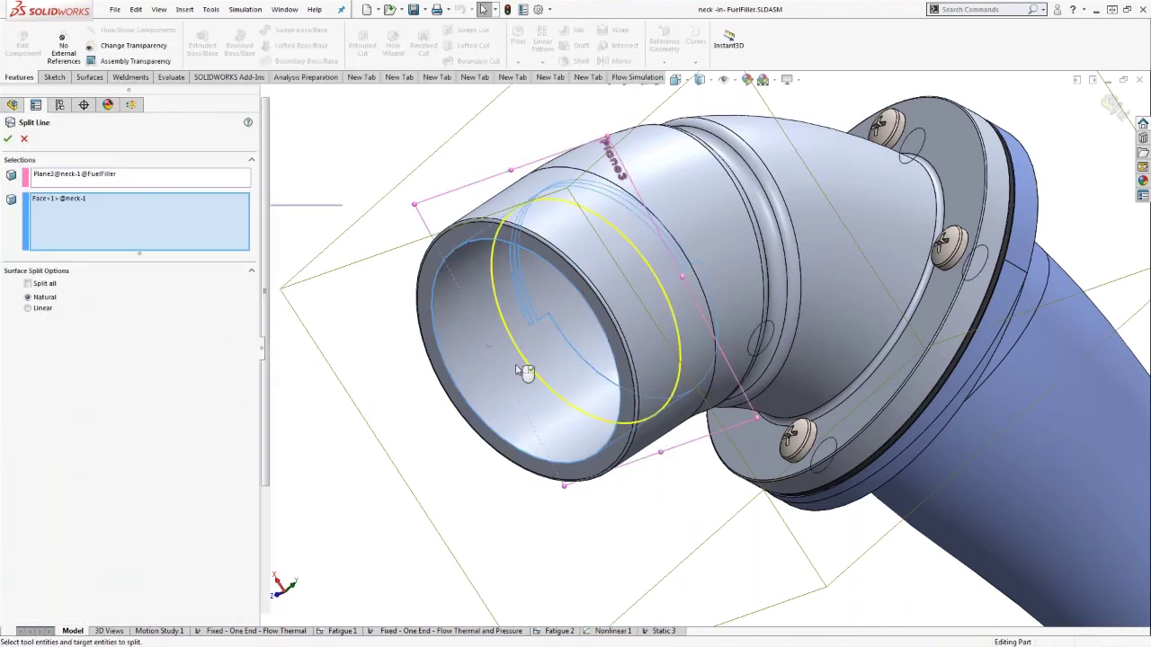
pyautogui.moveTo(522, 375); pyautogui.dragTo(480, 334, button='middle')
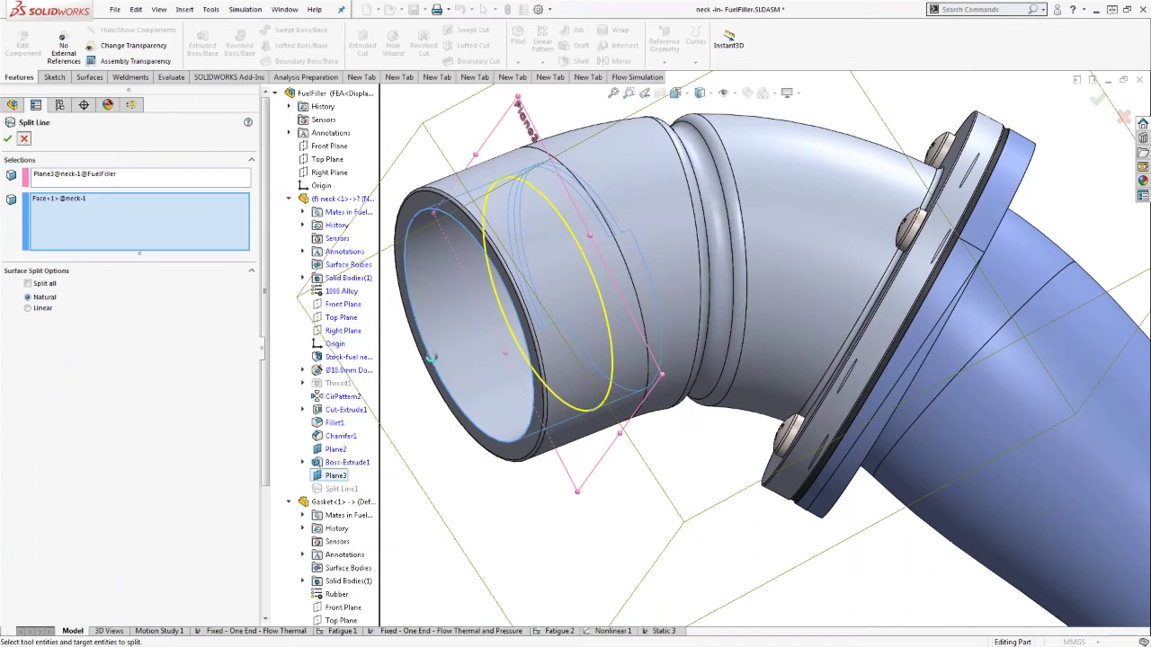
pyautogui.rightClick(432, 357)
pyautogui.scroll(1, 968, 192)
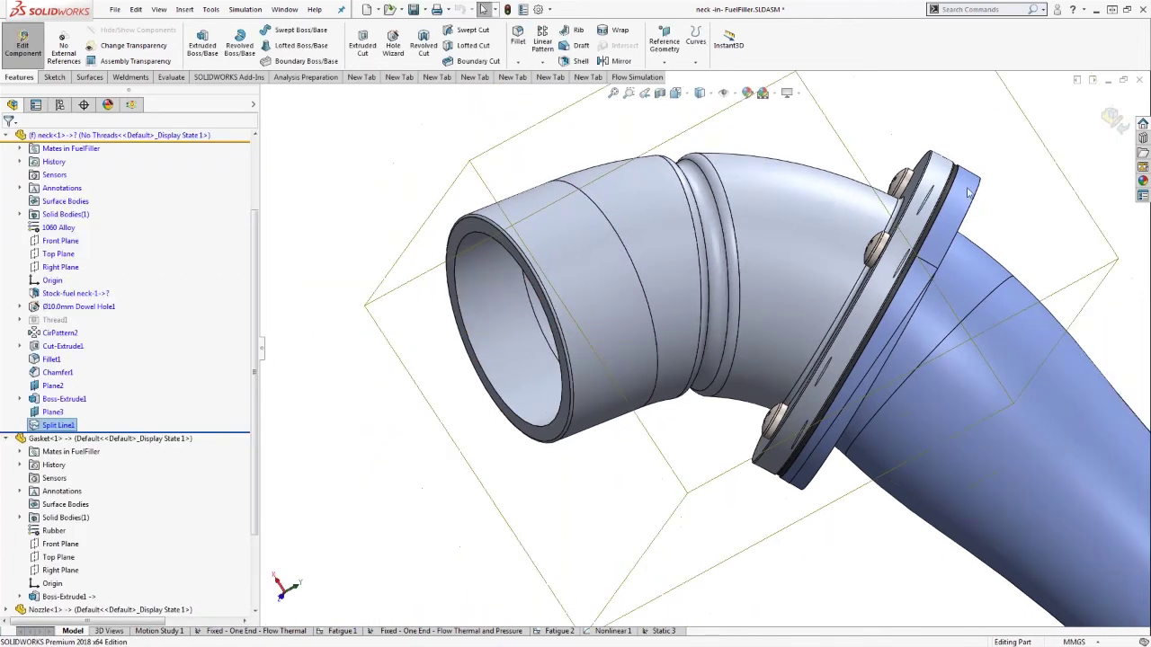
pyautogui.click(1106, 120)
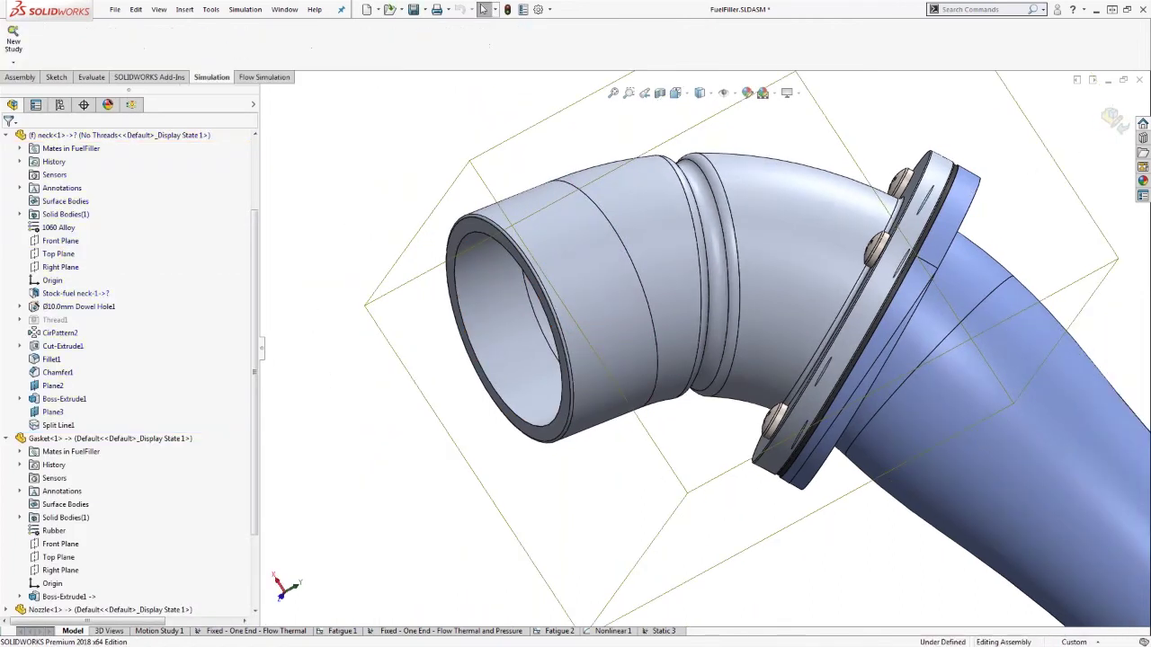
# Open the Fixed-1 fixture's definition in the Fixed - One End - Flow Thermal study to examine the fixed face
pyautogui.moveTo(502, 355)
pyautogui.mouseDown(button='middle')
pyautogui.moveTo(545, 334)
pyautogui.moveTo(510, 337)
pyautogui.mouseUp(button='middle')
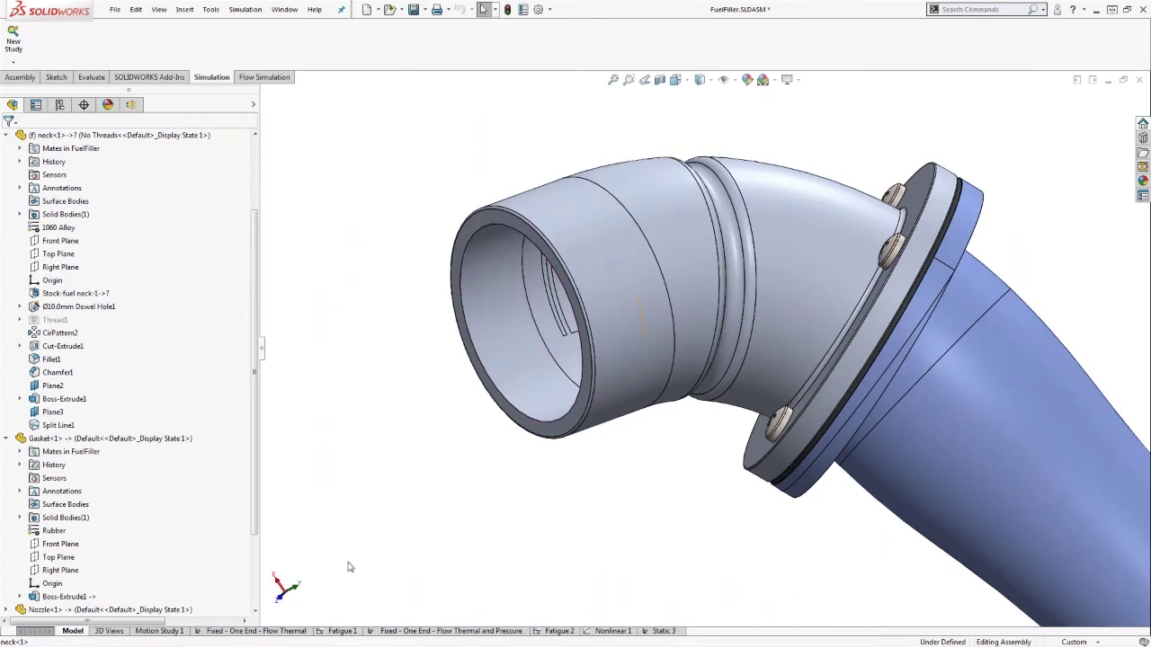
pyautogui.click(256, 631)
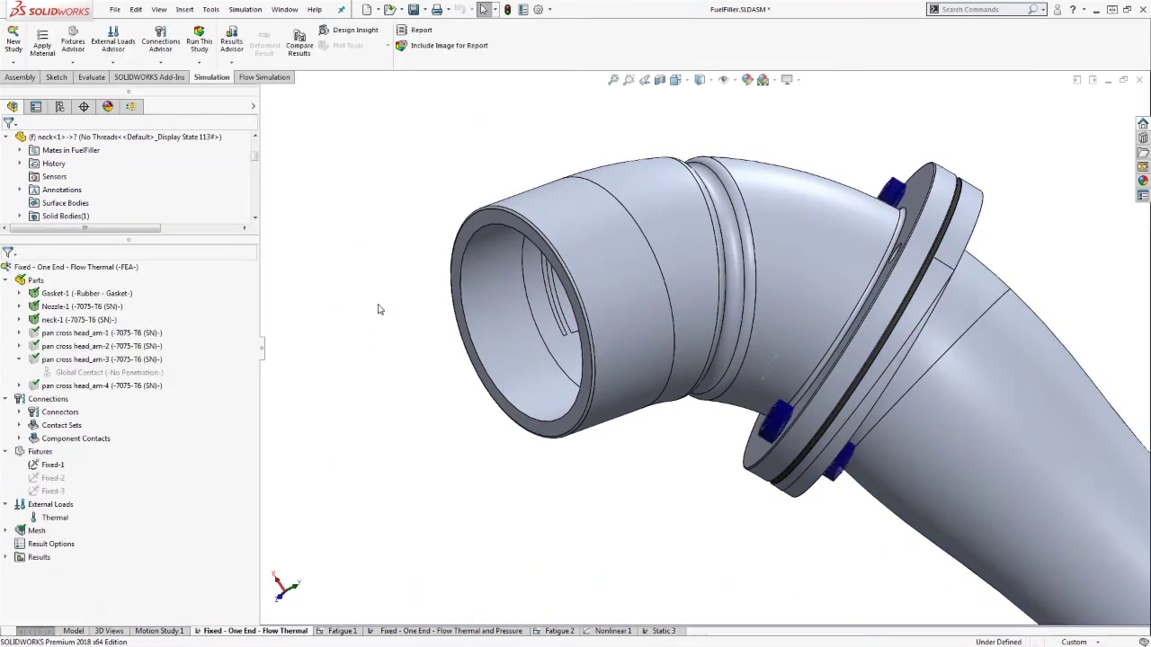
pyautogui.rightClick(58, 468)
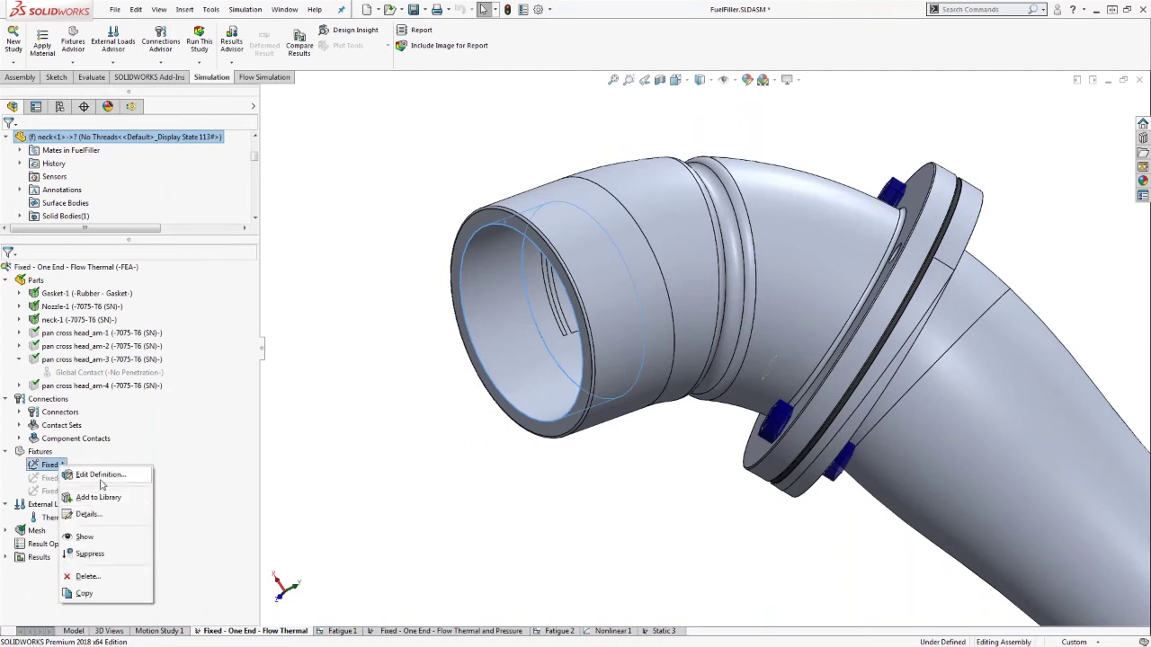
pyautogui.click(148, 473)
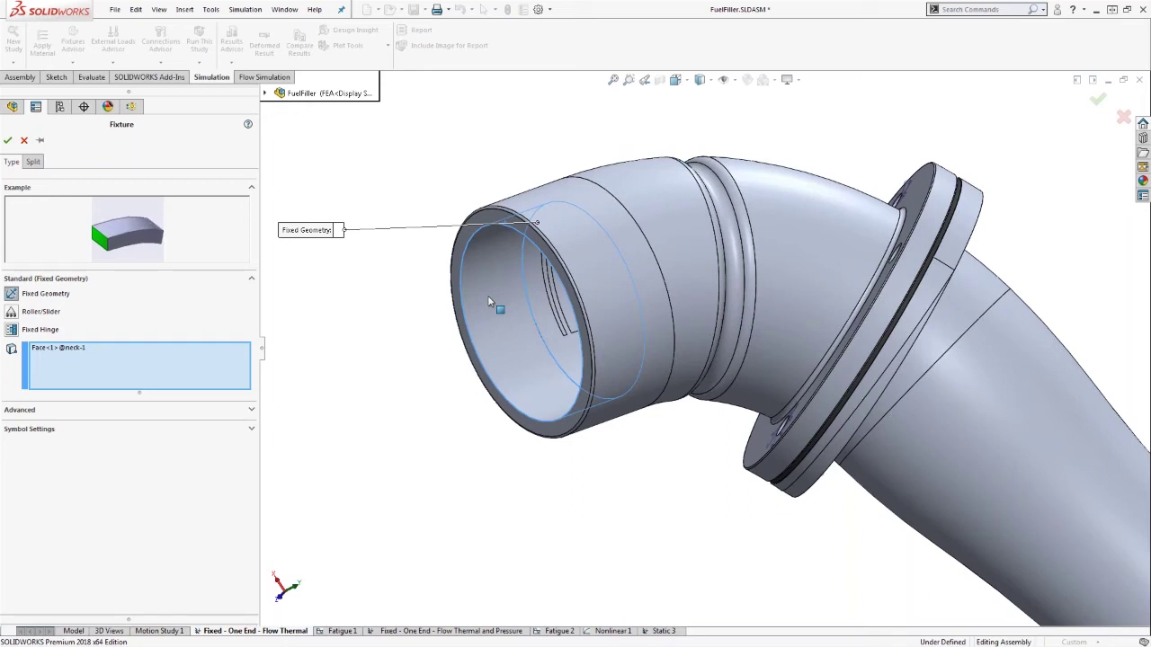
# Close the Fixed-1 fixture definition without changes and examine the whole neck, gasket and nozzle assembly
pyautogui.click(23, 140)
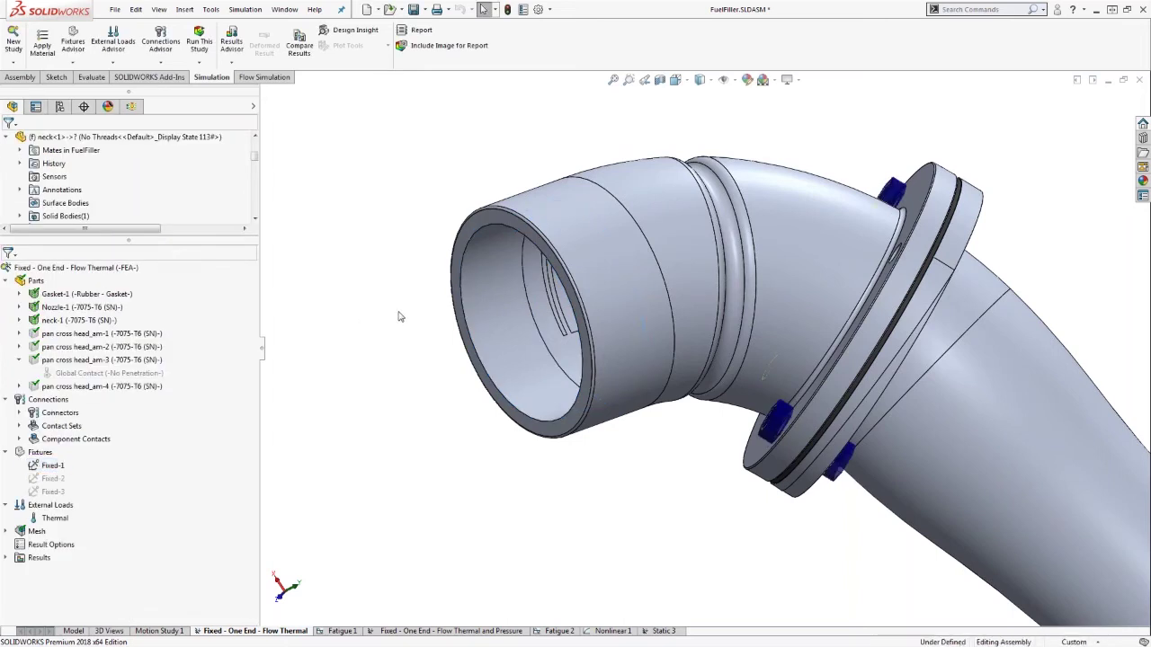
pyautogui.scroll(5, 434, 273)
pyautogui.moveTo(434, 272); pyautogui.dragTo(486, 360, button='middle')
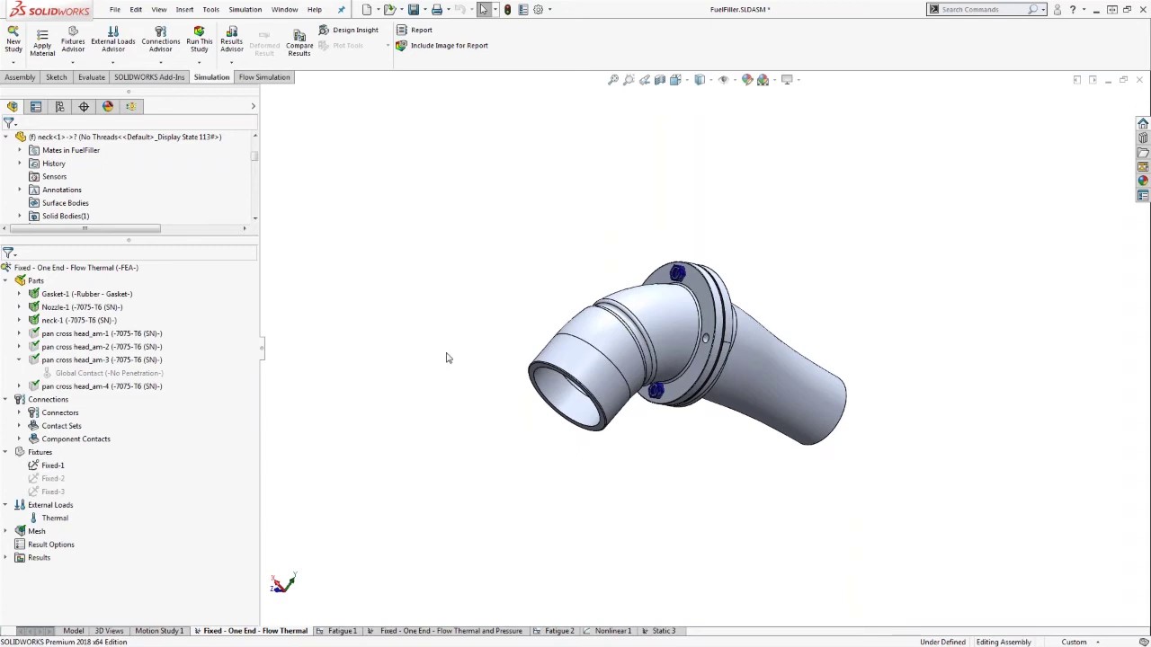
pyautogui.moveTo(458, 338); pyautogui.dragTo(431, 350, button='middle')
pyautogui.scroll(-2, 725, 350)
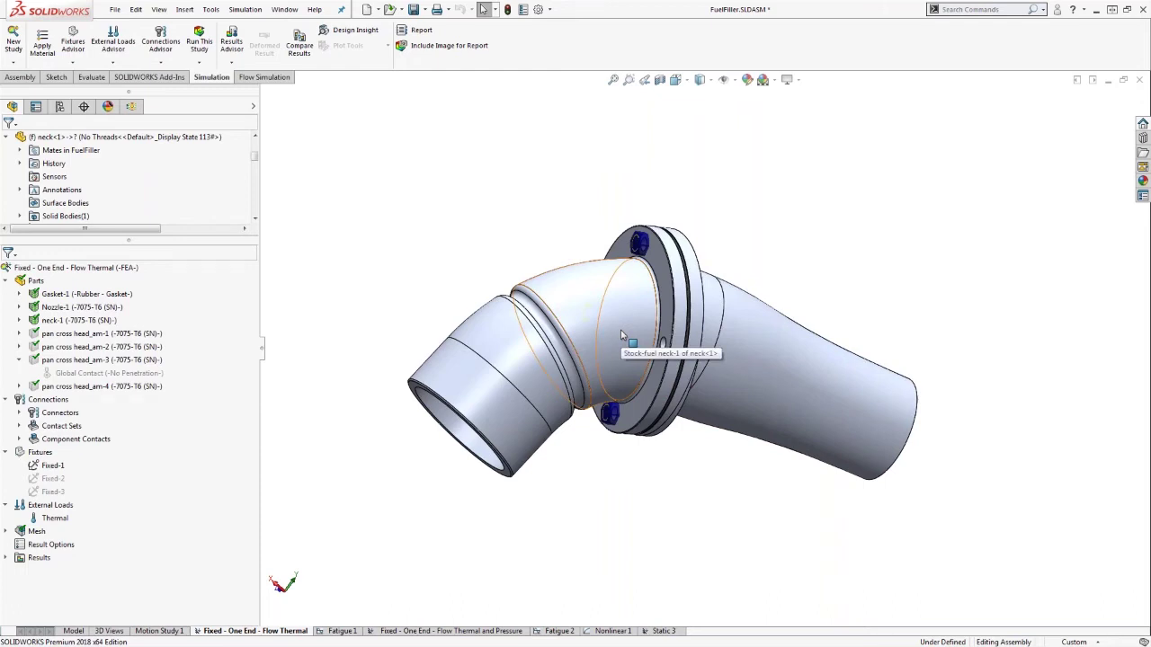
pyautogui.rightClick(60, 506)
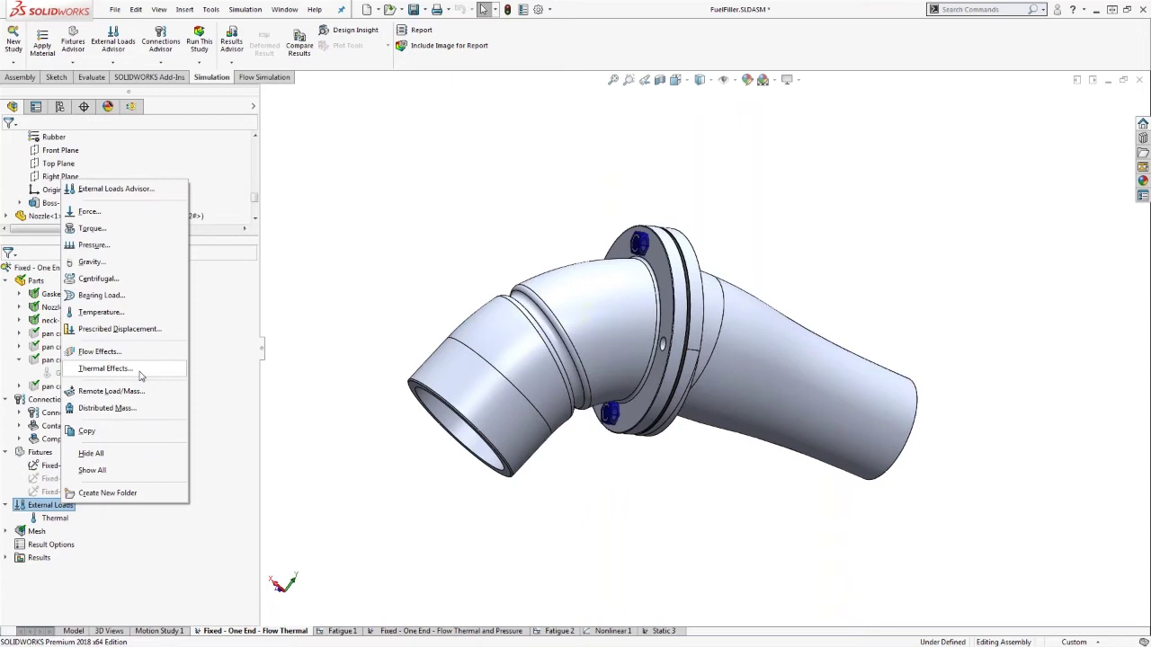
pyautogui.click(131, 315)
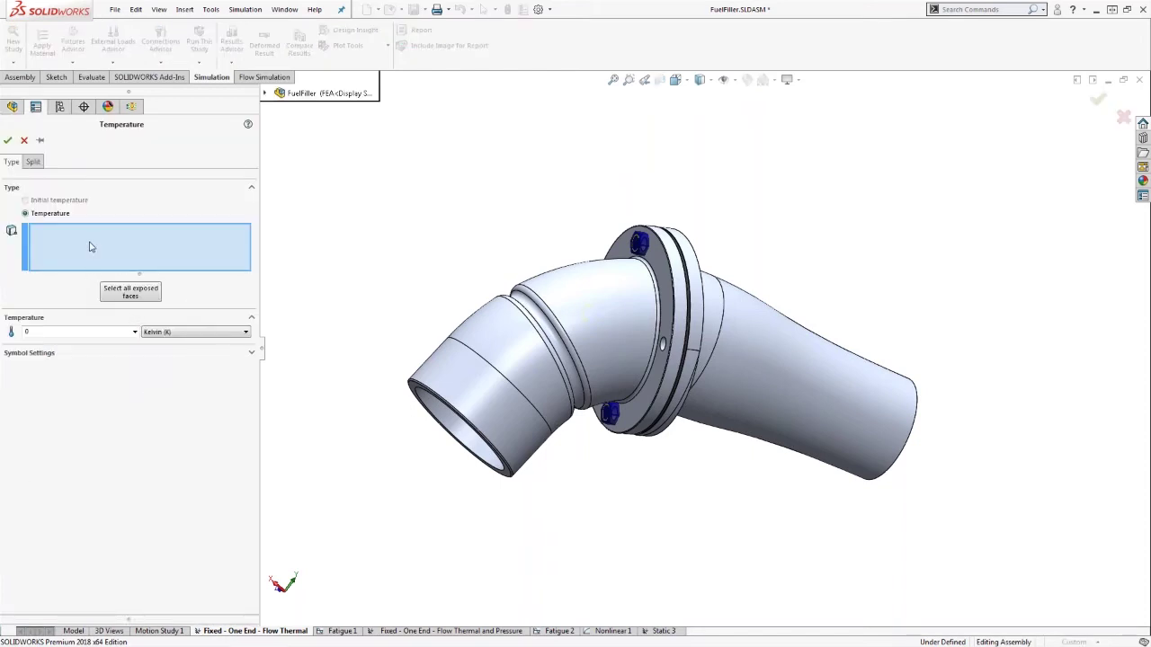
pyautogui.click(540, 359)
pyautogui.click(264, 94)
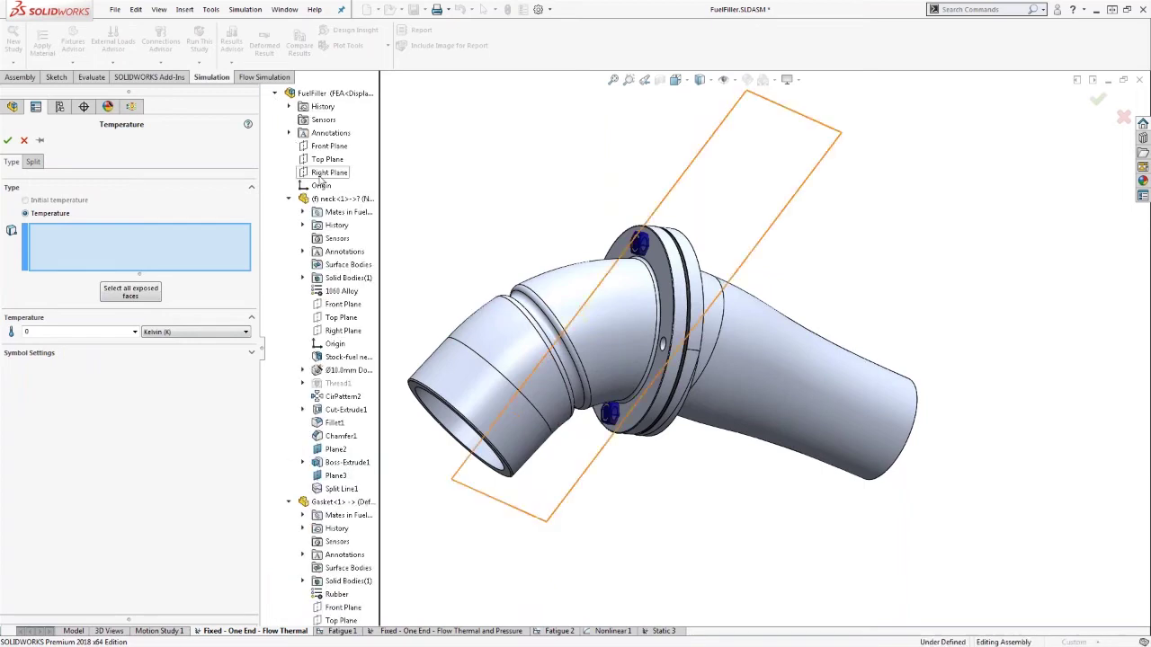
pyautogui.click(340, 198)
pyautogui.click(198, 332)
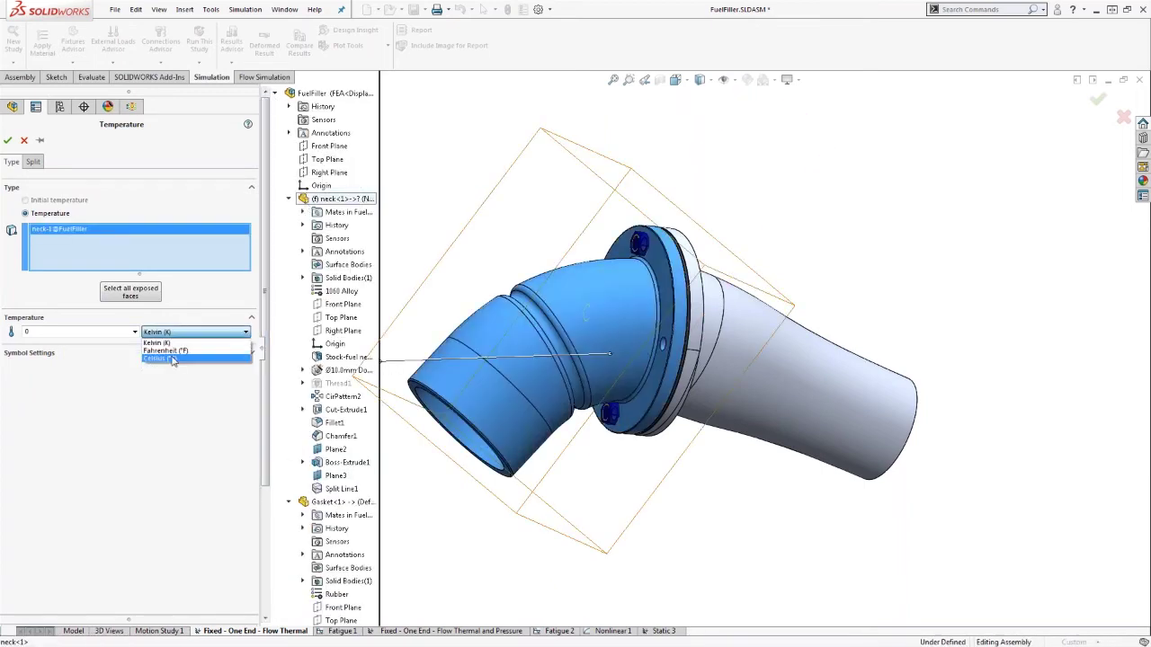
pyautogui.click(162, 347)
pyautogui.click(98, 332)
pyautogui.write('120')
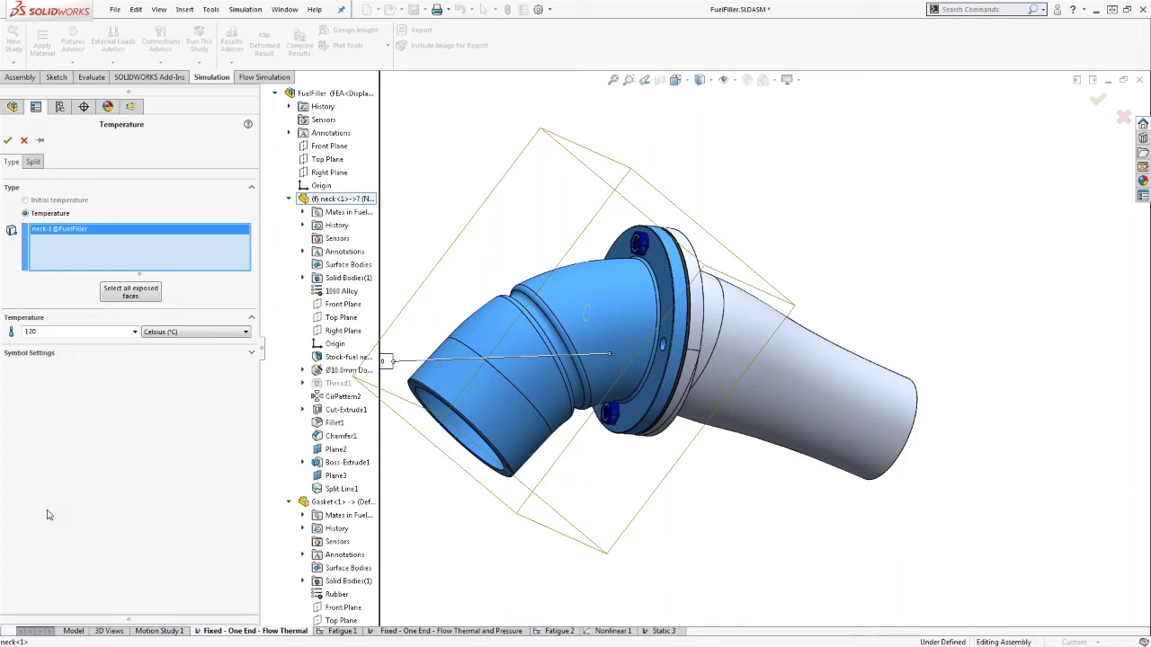
pyautogui.click(24, 142)
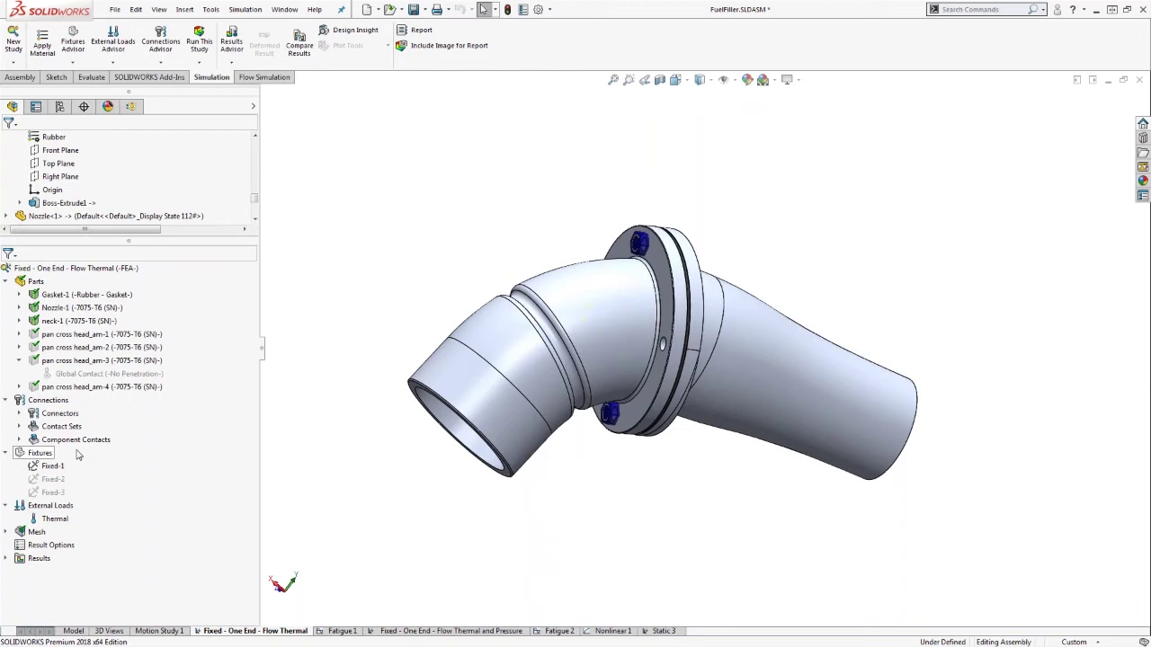
# Examine the study's thermal effects settings, including the Flow Simulation temperature results file and the reference temperature at zero strain
pyautogui.click(56, 520)
pyautogui.rightClick(58, 523)
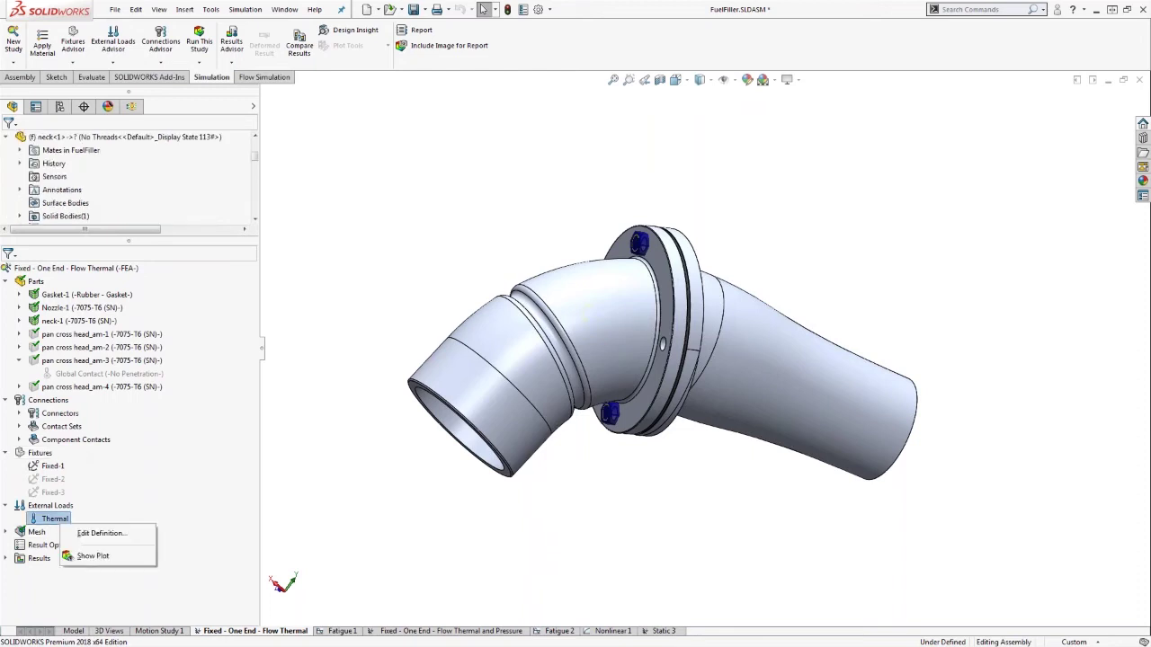
pyautogui.rightClick(56, 507)
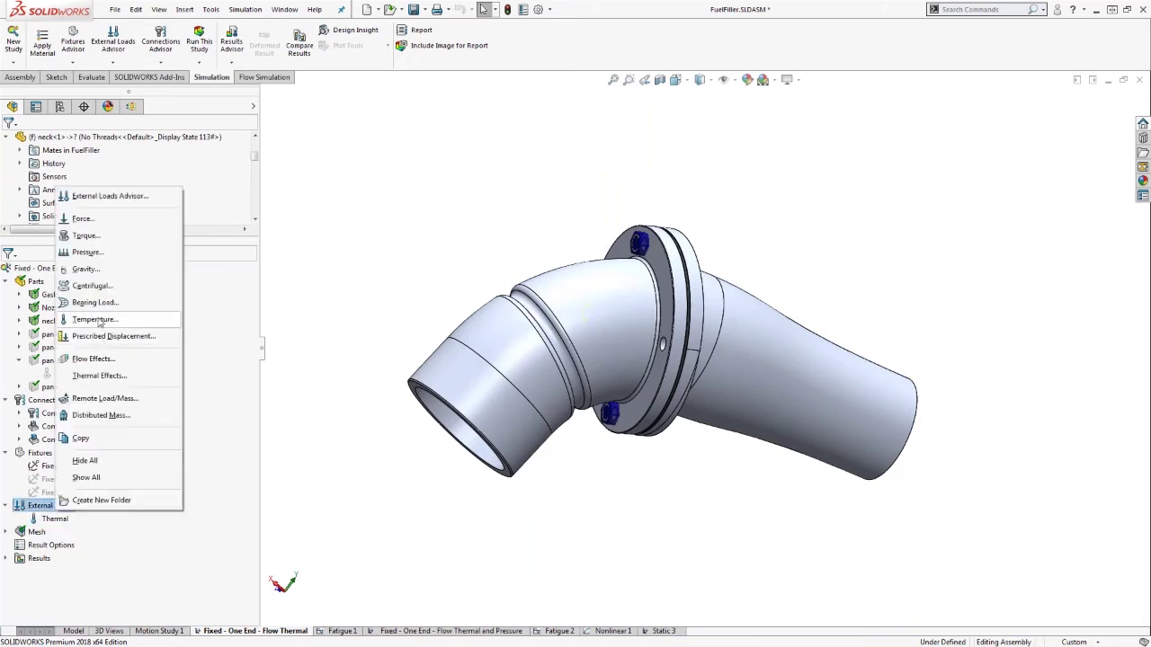
pyautogui.click(107, 377)
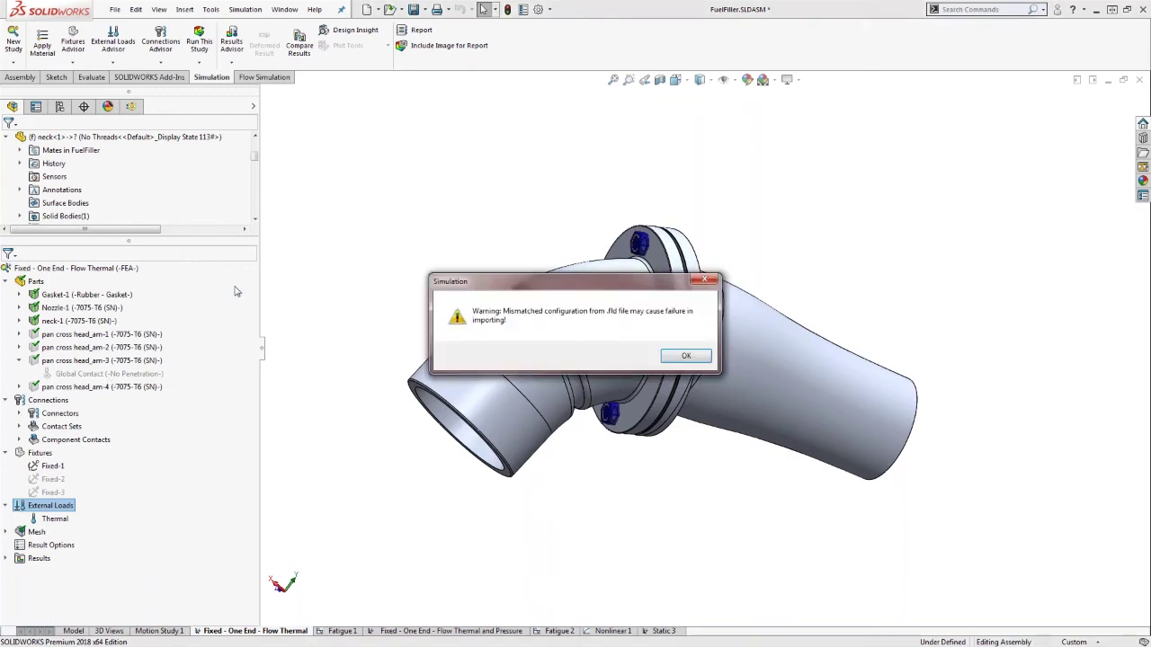
pyautogui.click(682, 361)
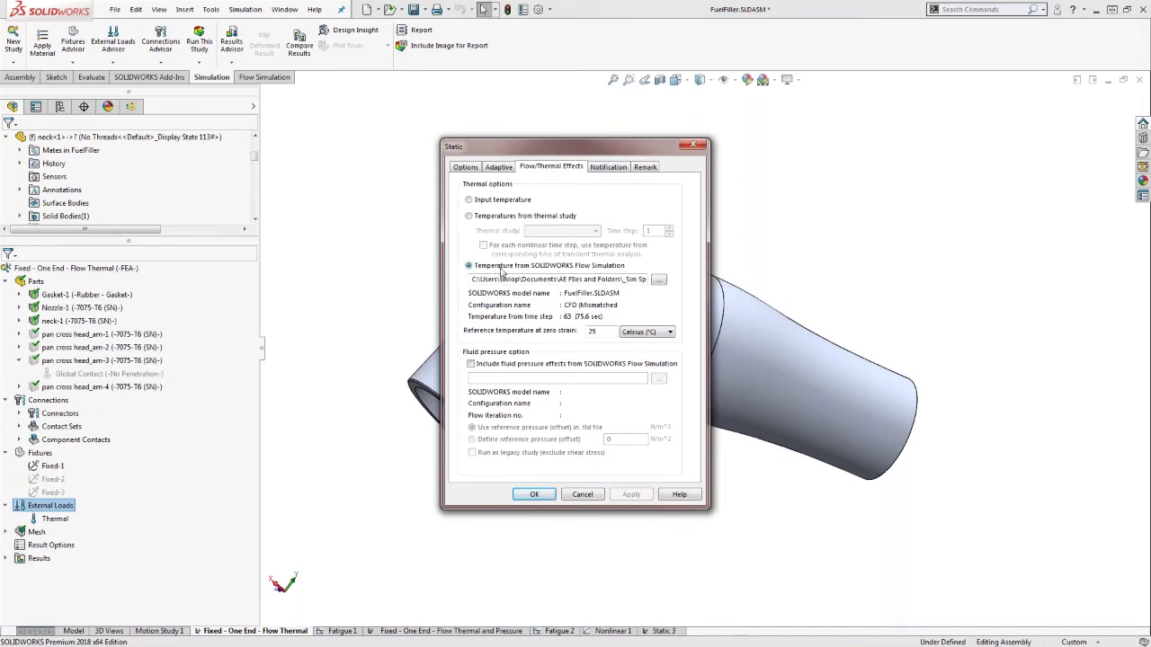
pyautogui.click(660, 282)
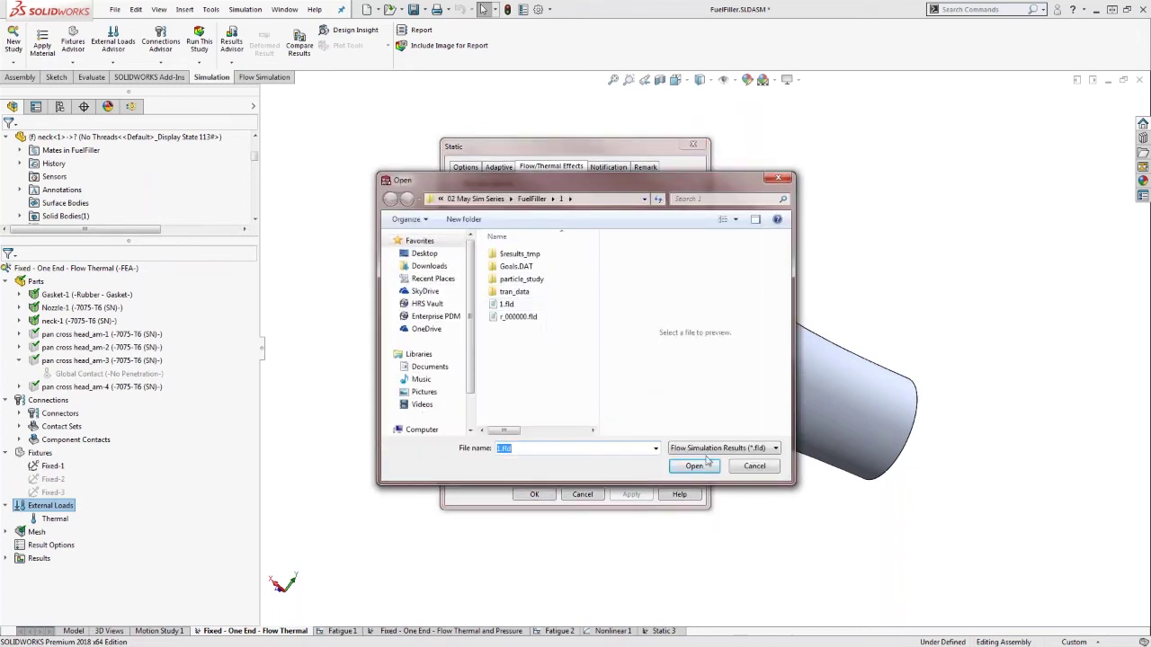
pyautogui.click(741, 466)
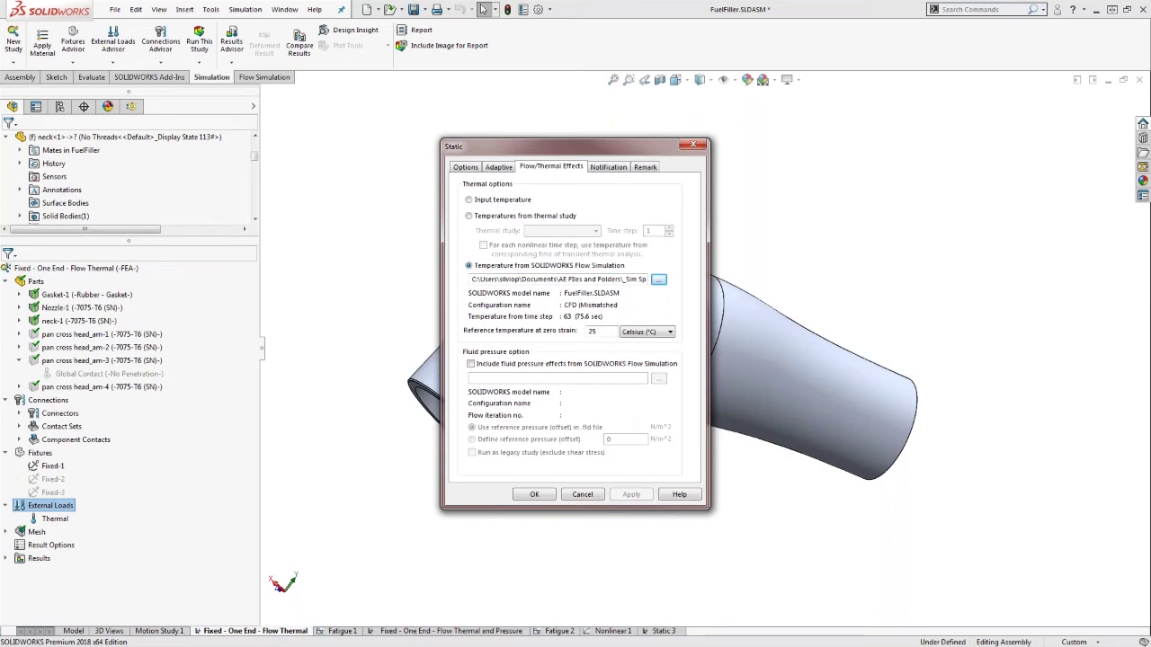
pyautogui.doubleClick(609, 332)
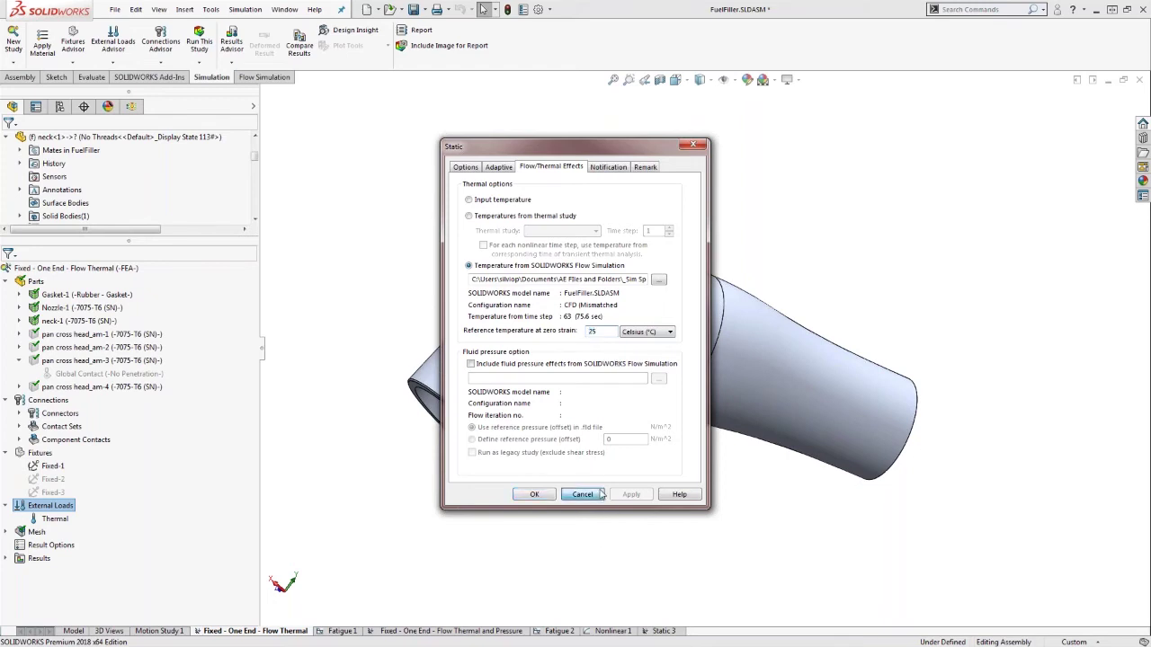
pyautogui.click(534, 494)
# Collapse the study's parts list and review the available external load types without adding one
pyautogui.click(38, 520)
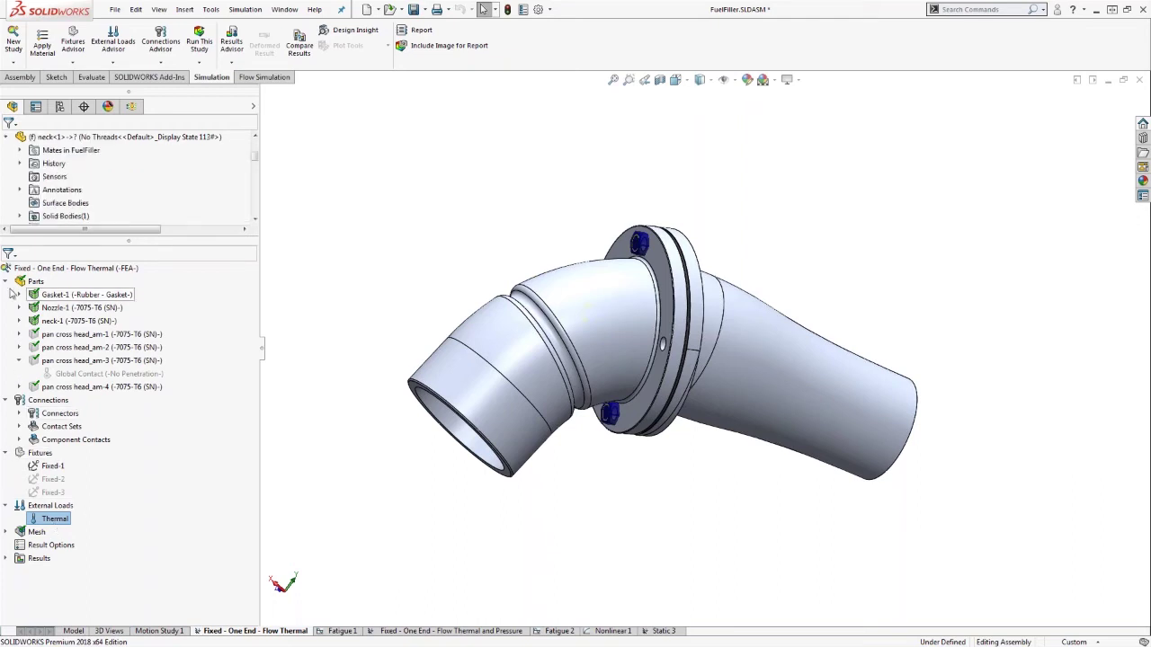
pyautogui.click(6, 282)
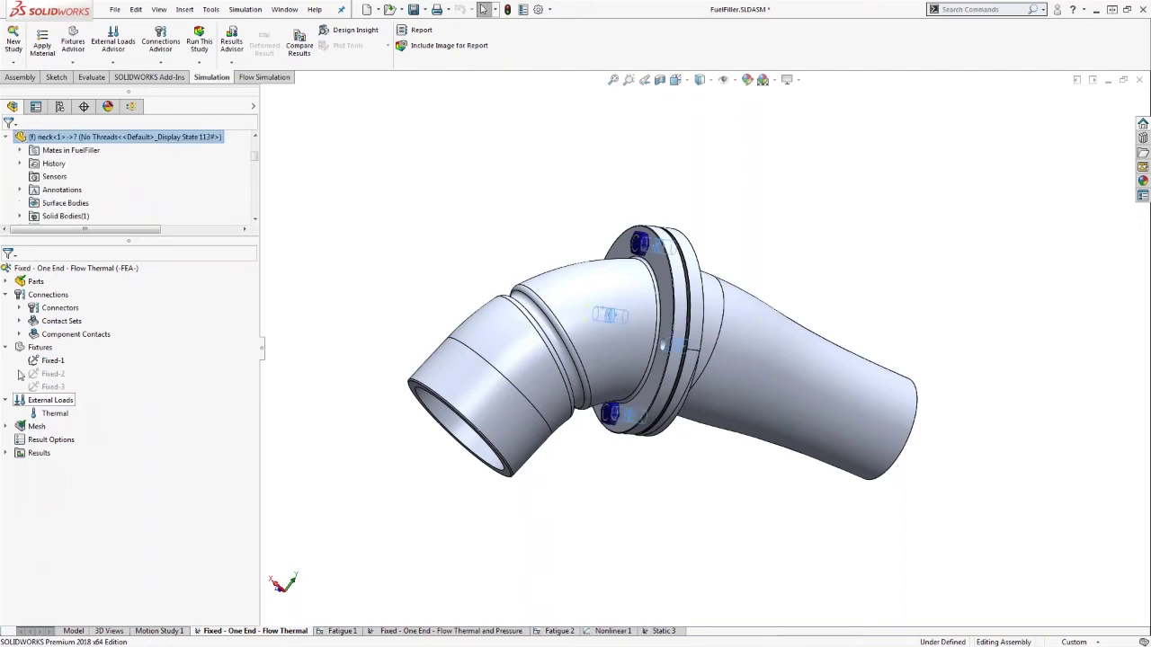
pyautogui.click(44, 401)
pyautogui.rightClick(43, 401)
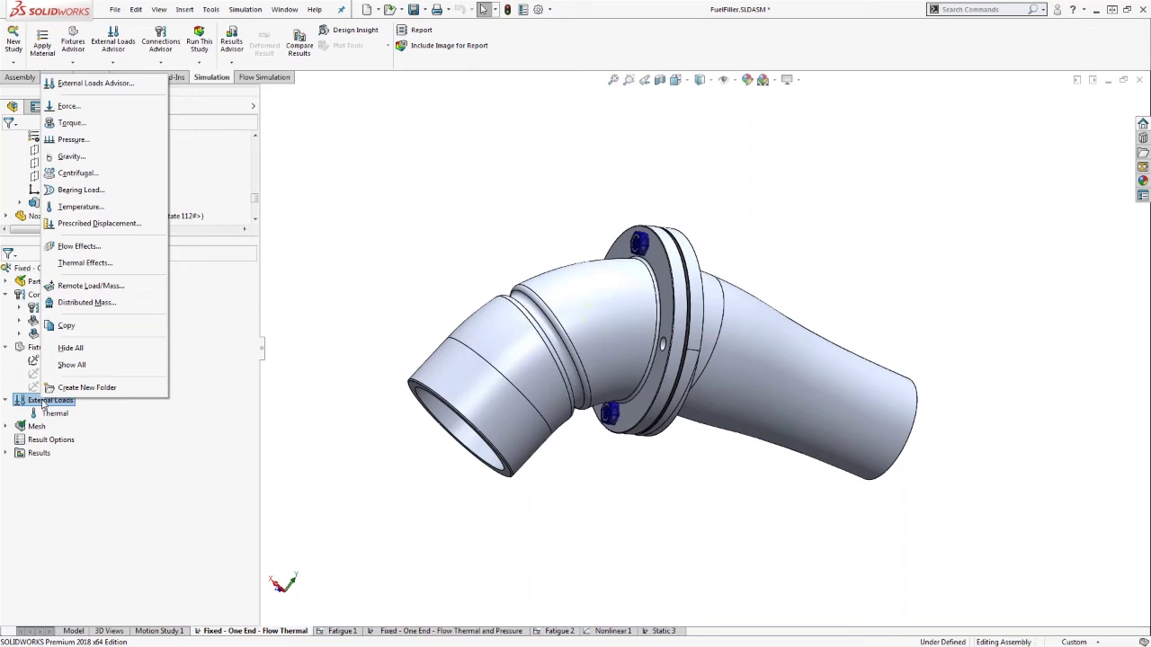
pyautogui.click(457, 205)
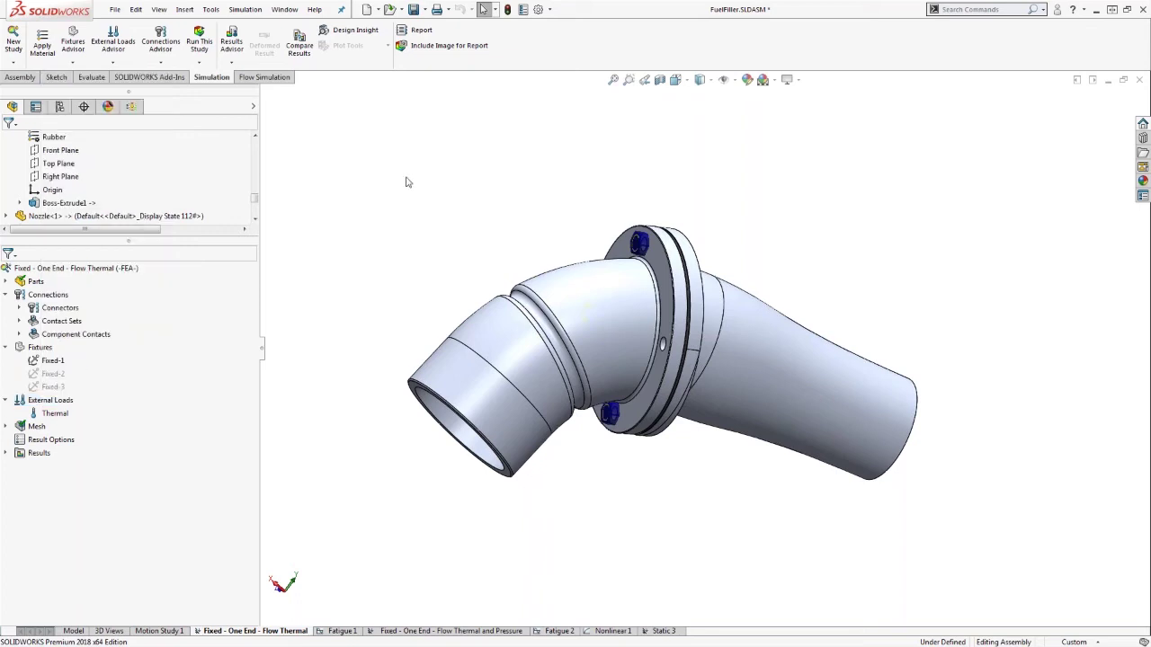
# Try a coarser curvature-based mesh with a 37.47814694 mm maximum and 7.49562939 mm minimum element size
pyautogui.moveTo(560, 344); pyautogui.dragTo(589, 393, button='middle')
pyautogui.click(5, 427)
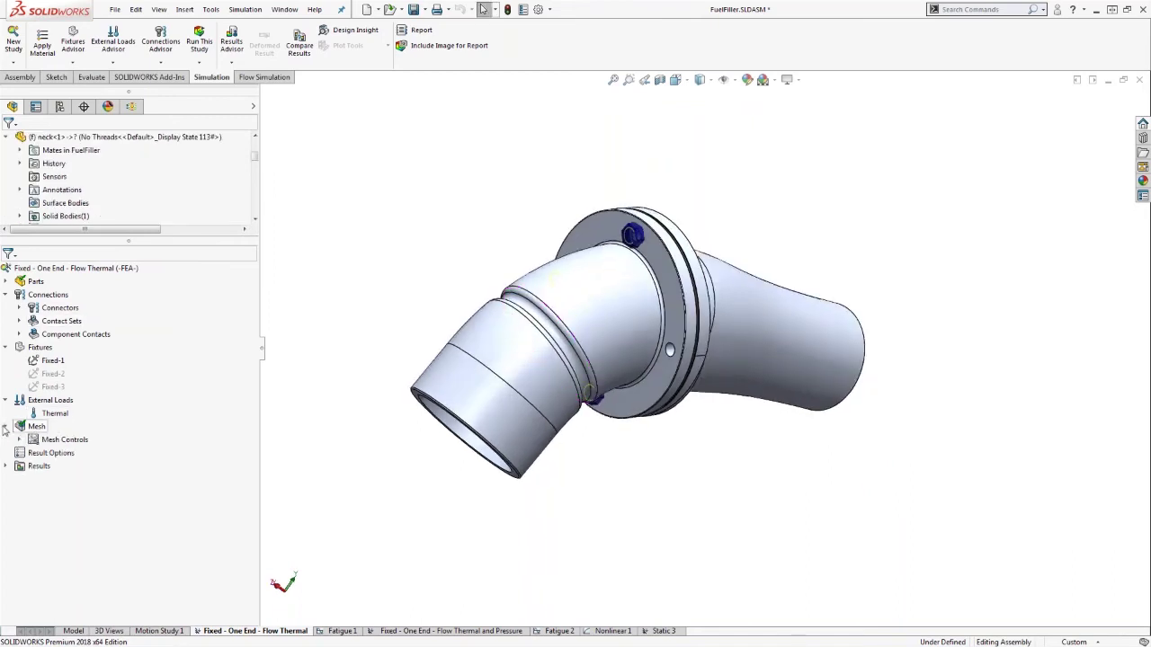
pyautogui.rightClick(32, 426)
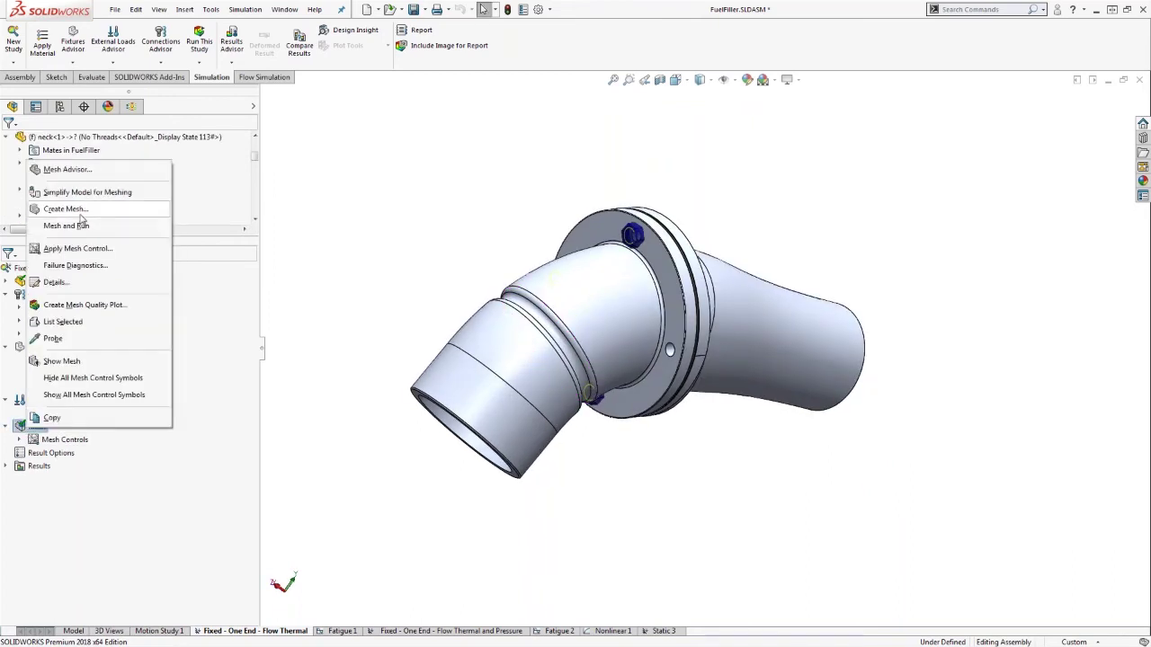
pyautogui.click(79, 212)
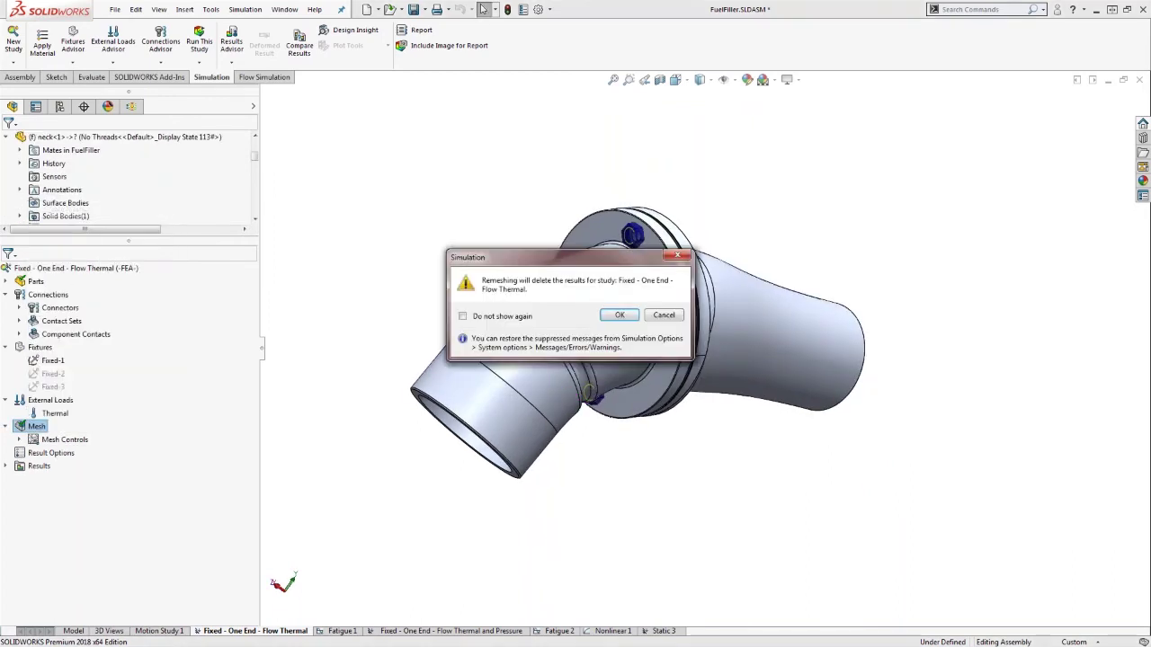
pyautogui.click(634, 315)
pyautogui.click(81, 227)
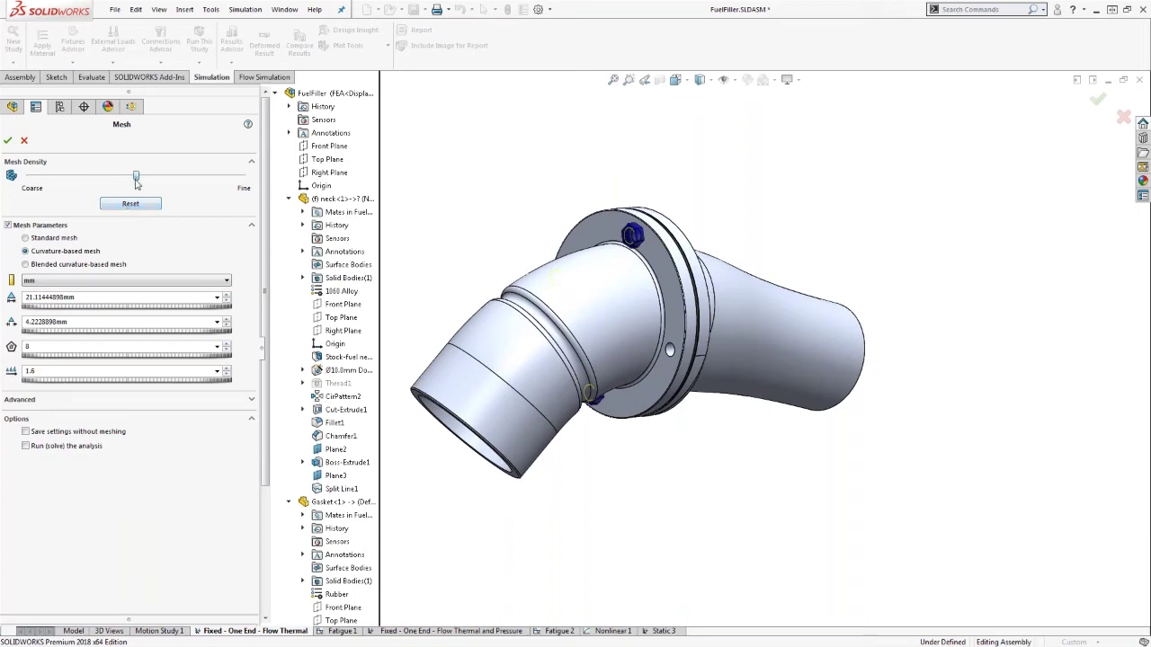
pyautogui.moveTo(136, 177); pyautogui.dragTo(53, 194)
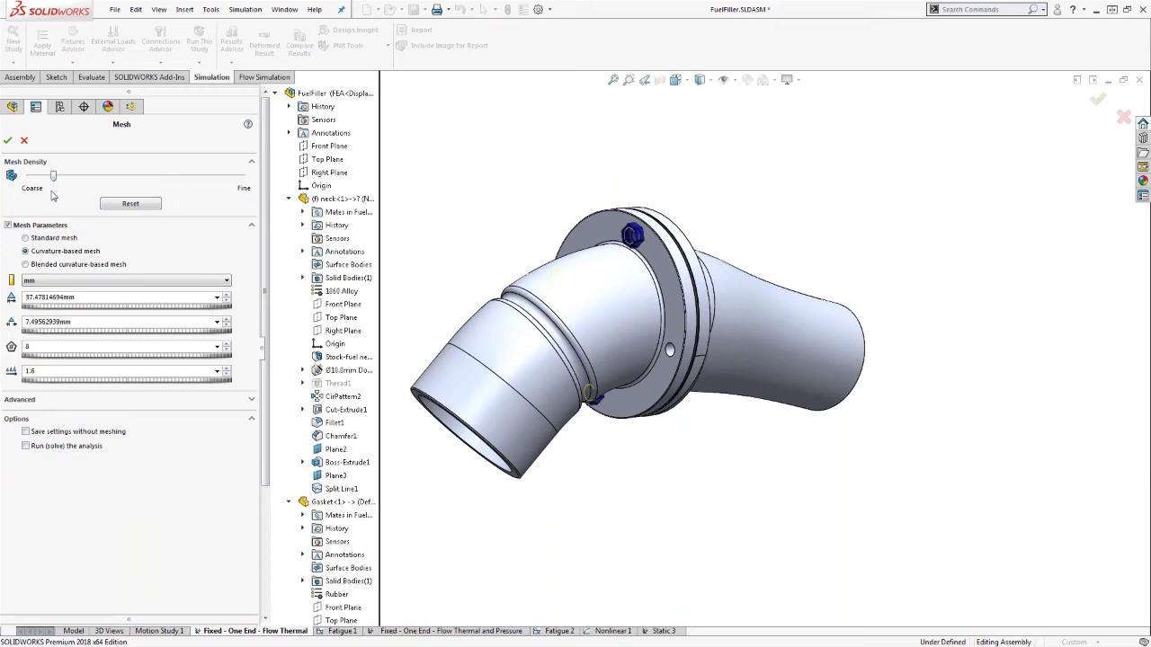
pyautogui.click(7, 140)
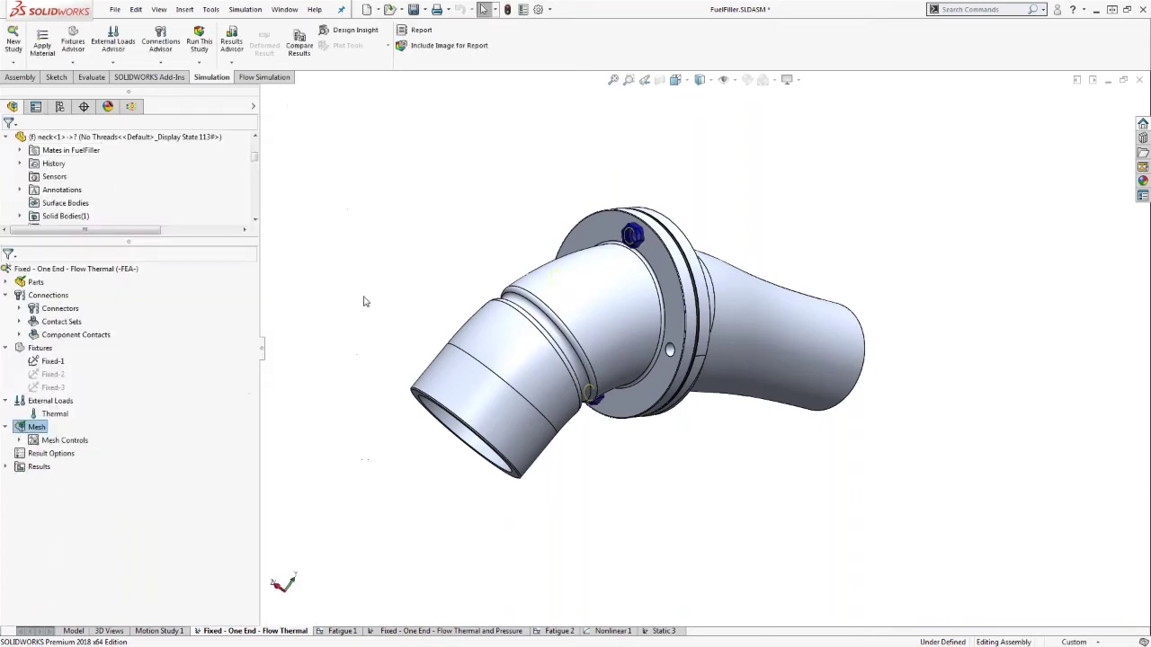
pyautogui.rightClick(36, 427)
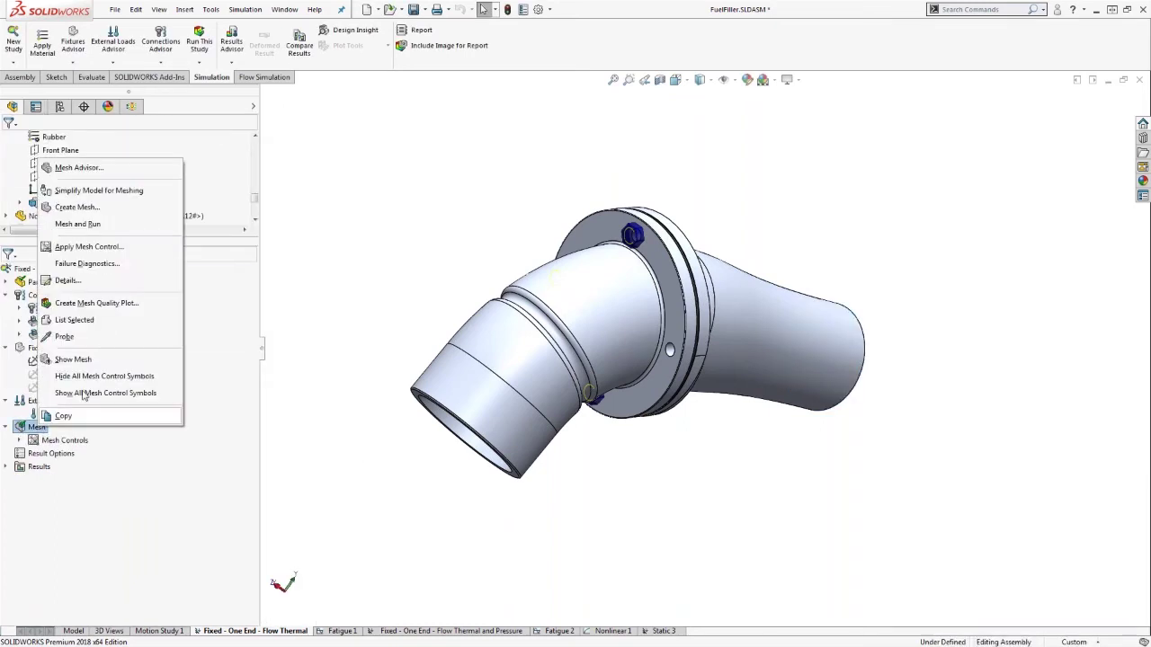
pyautogui.click(114, 249)
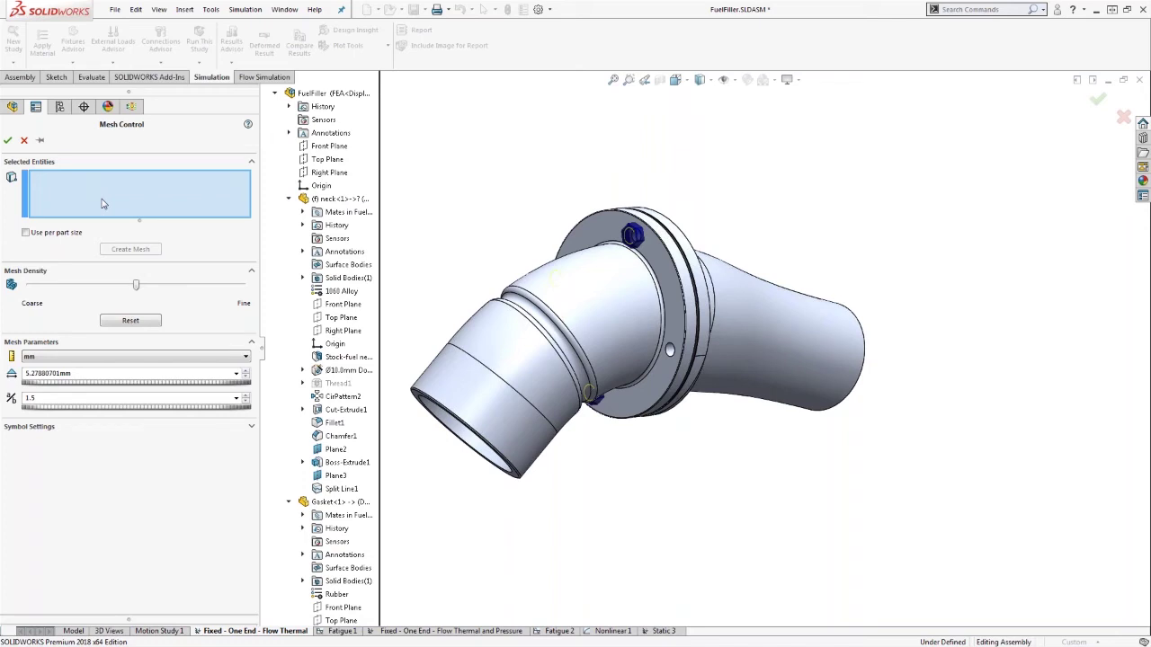
pyautogui.click(24, 140)
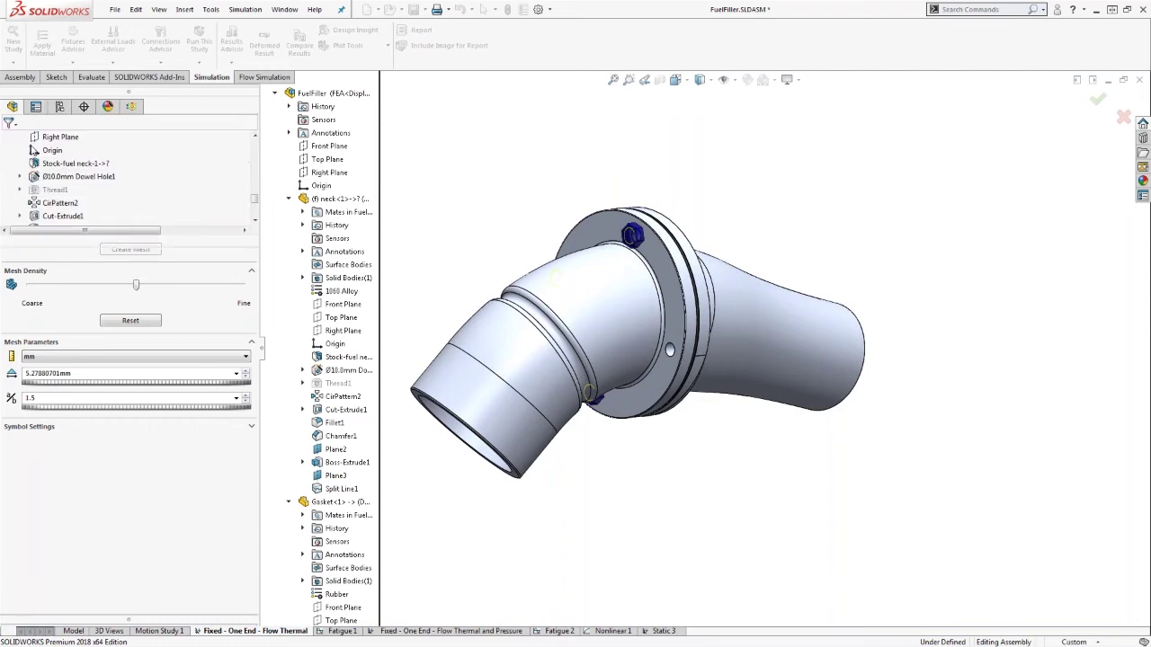
# Show the study's solid mesh and examine its elements around the neck groove, flange and nozzle
pyautogui.rightClick(37, 428)
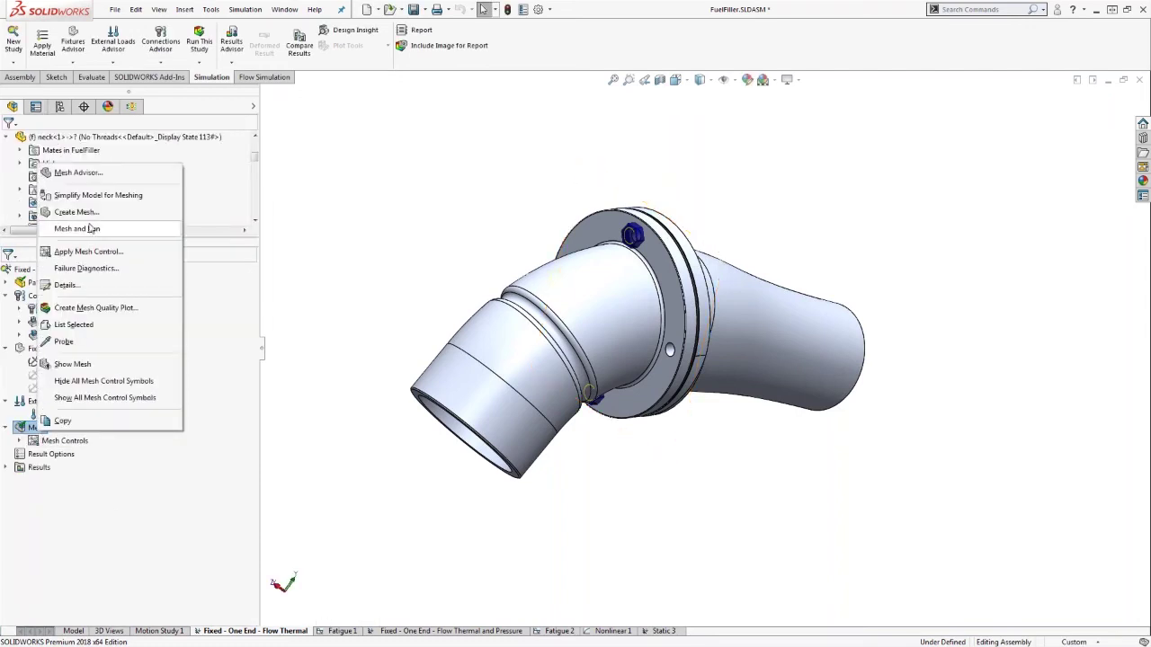
pyautogui.click(74, 364)
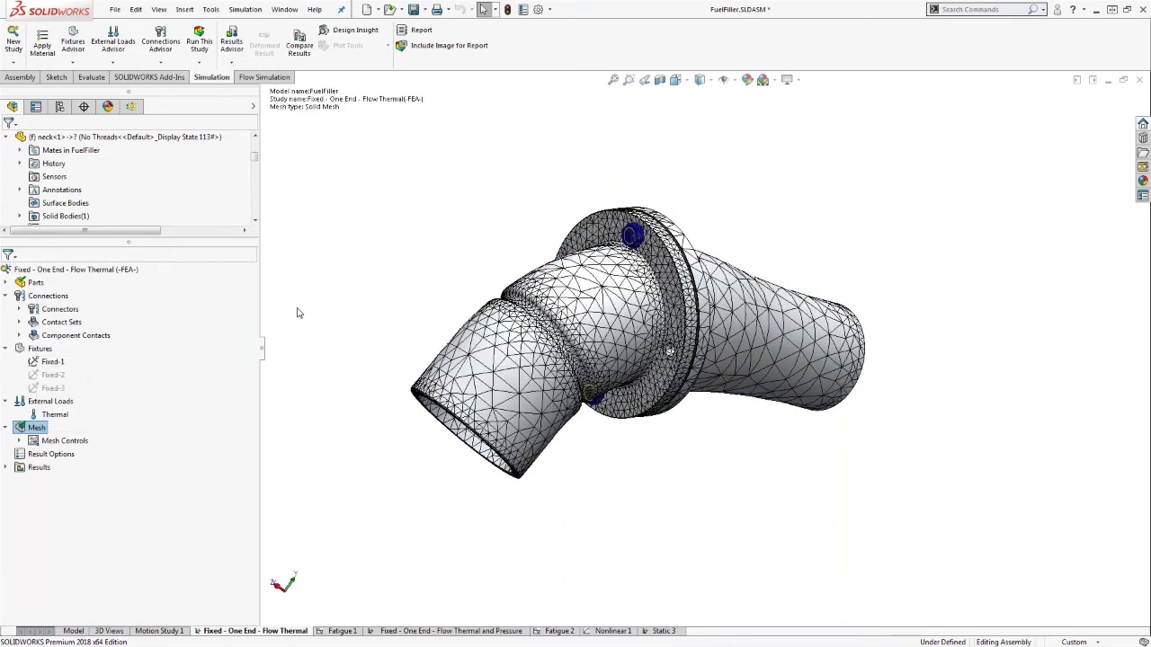
pyautogui.moveTo(549, 269); pyautogui.dragTo(756, 271, button='middle')
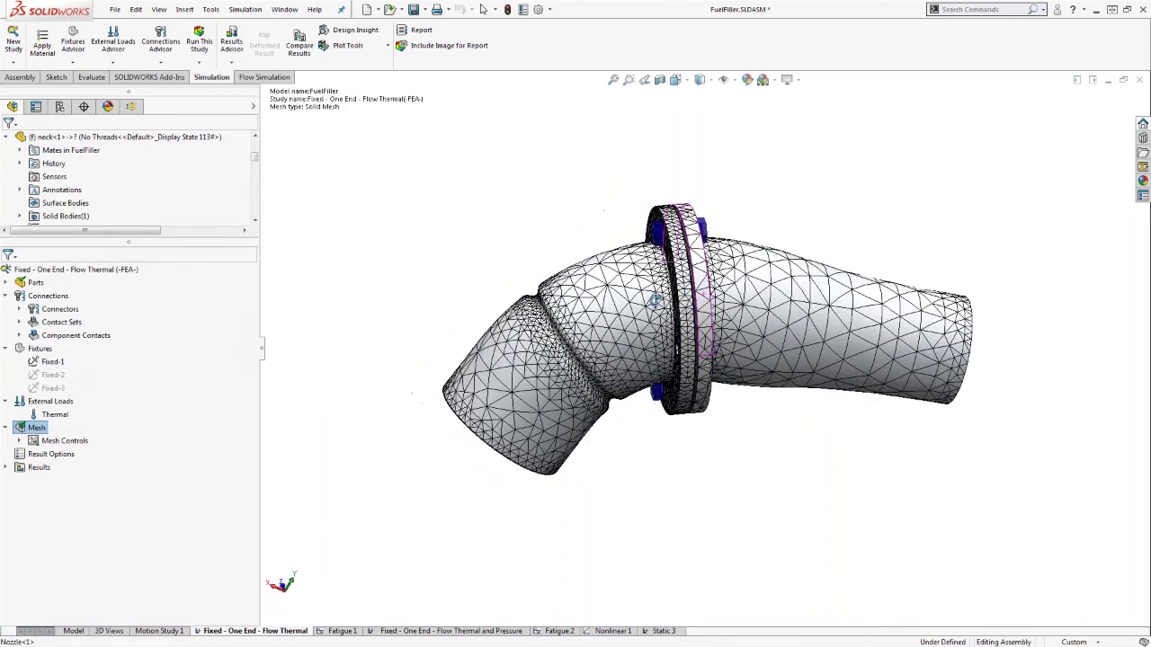
pyautogui.scroll(-3, 756, 268)
pyautogui.moveTo(589, 324); pyautogui.dragTo(682, 327, button='middle')
pyautogui.scroll(2, 683, 330)
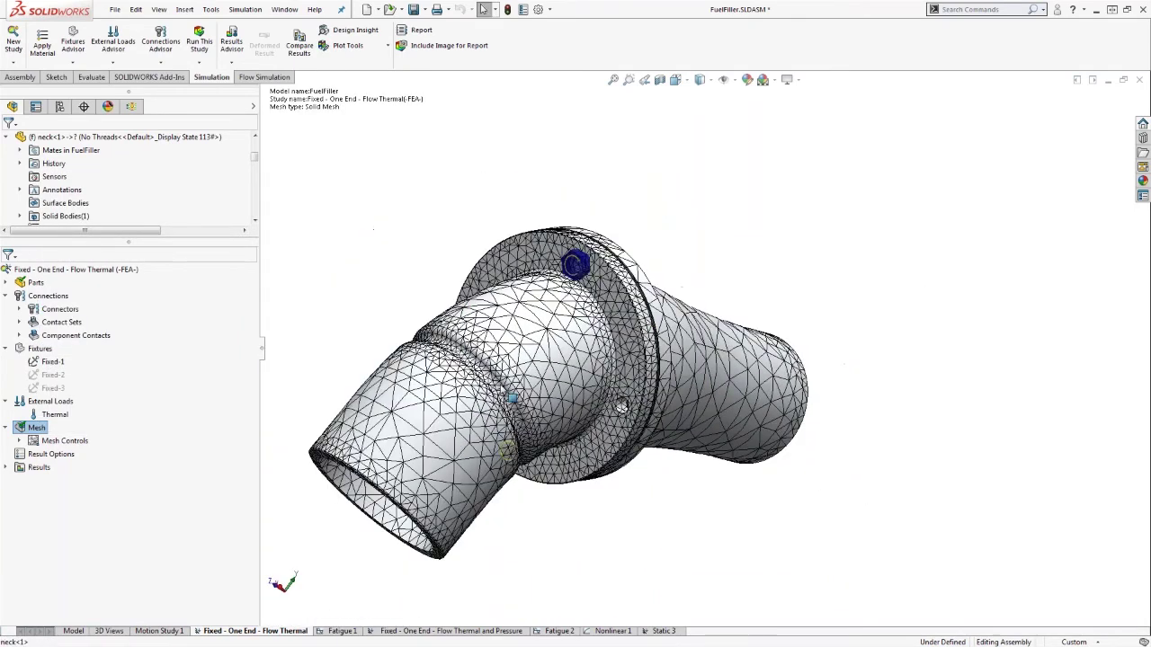
pyautogui.scroll(-4, 488, 365)
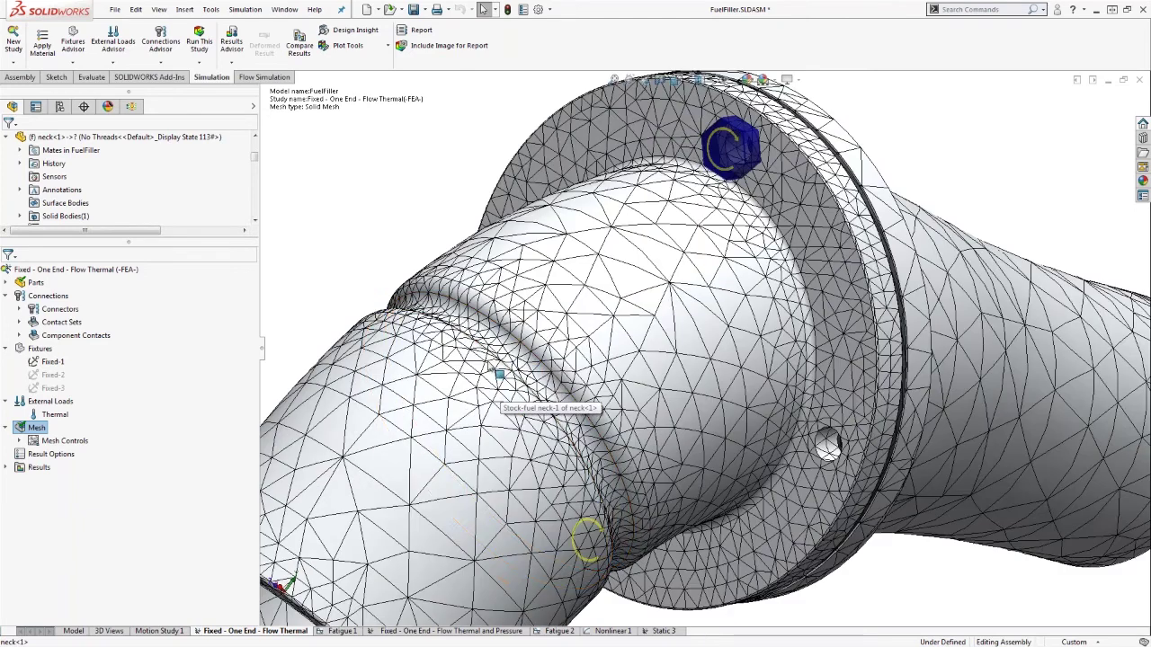
pyautogui.scroll(5, 536, 369)
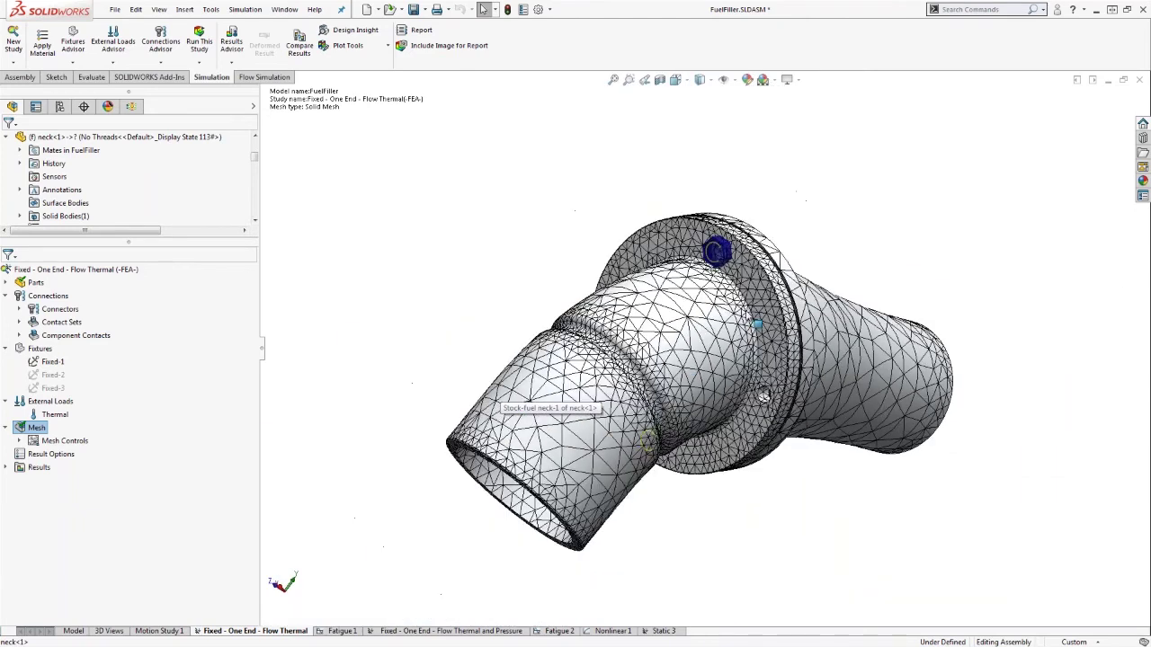
# Examine the solid mesh around the bolt heads, the flange edge and the gasket, and over the whole assembly
pyautogui.scroll(-2, 819, 313)
pyautogui.moveTo(819, 313); pyautogui.dragTo(784, 298, button='middle')
pyautogui.scroll(1, 767, 271)
pyautogui.scroll(-3, 765, 269)
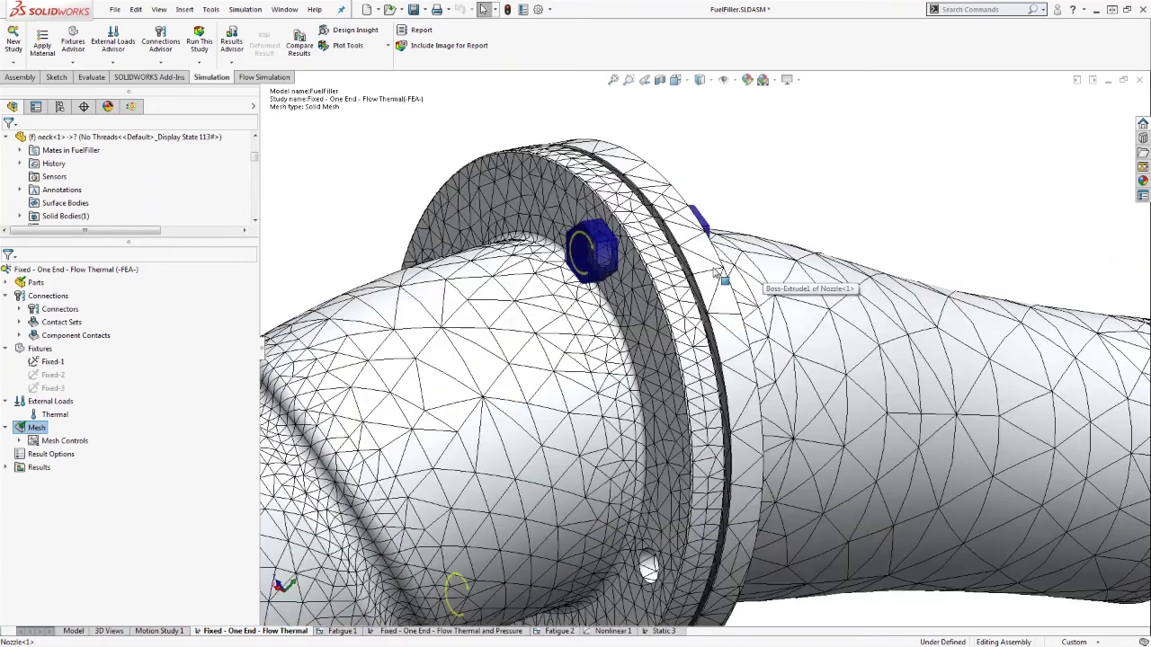
pyautogui.scroll(-2, 725, 275)
pyautogui.press('f')
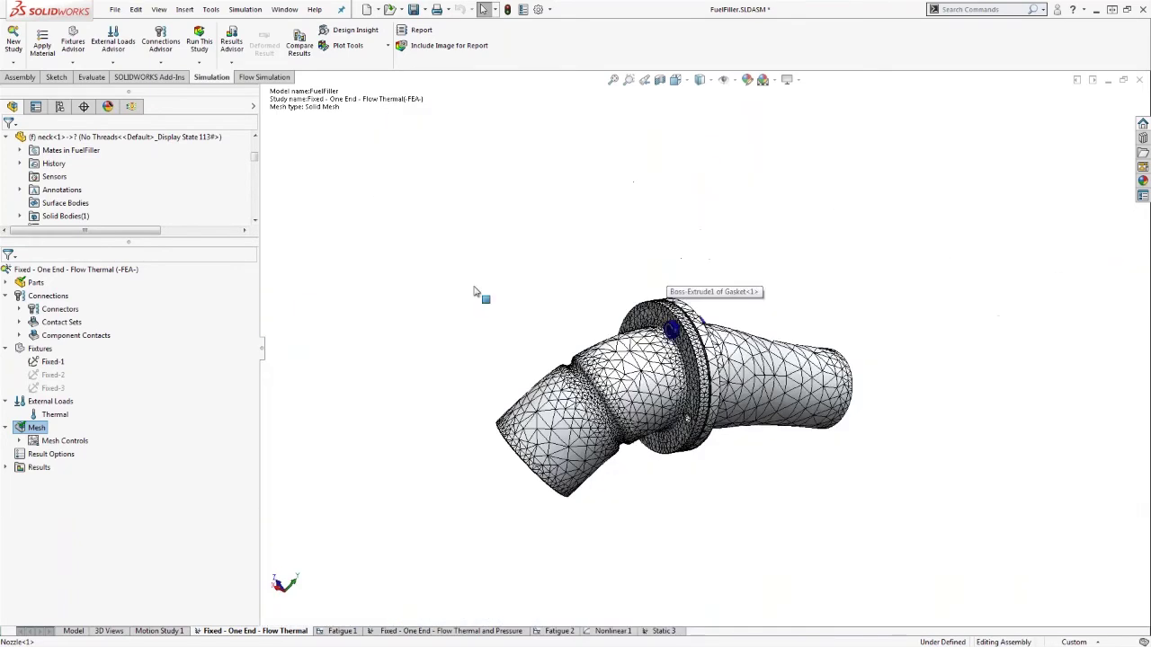
pyautogui.moveTo(478, 306); pyautogui.dragTo(486, 286, button='middle')
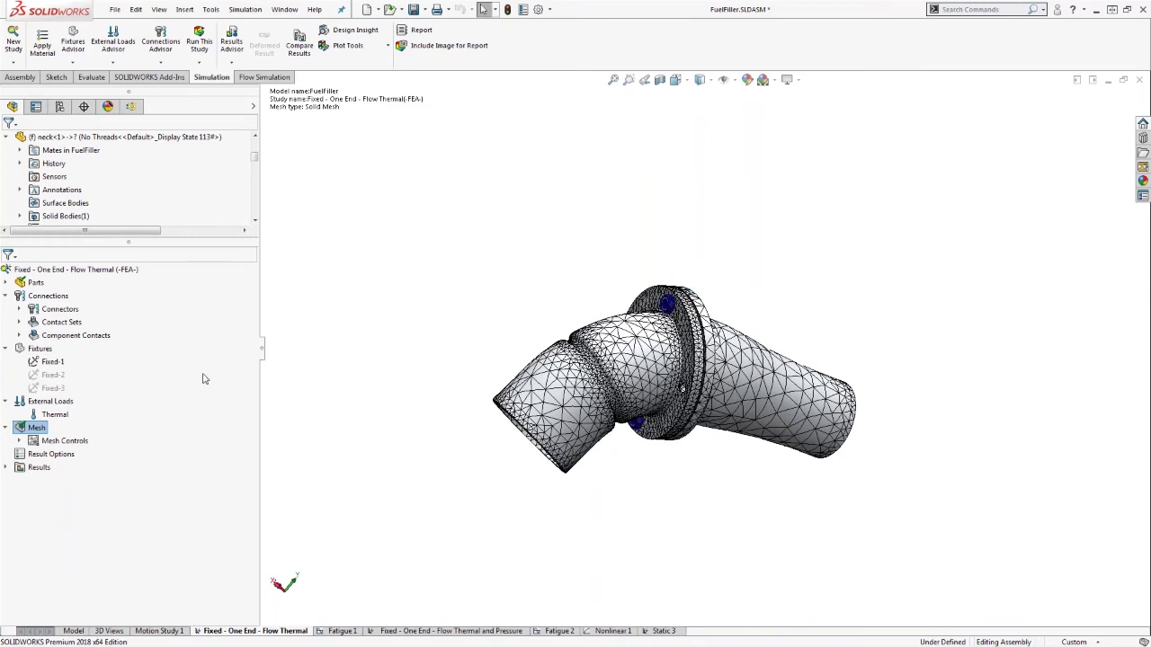
# Review the study's resultant displacement plot and equivalent strain plot
pyautogui.scroll(-6, 90, 437)
pyautogui.click(6, 468)
pyautogui.doubleClick(66, 492)
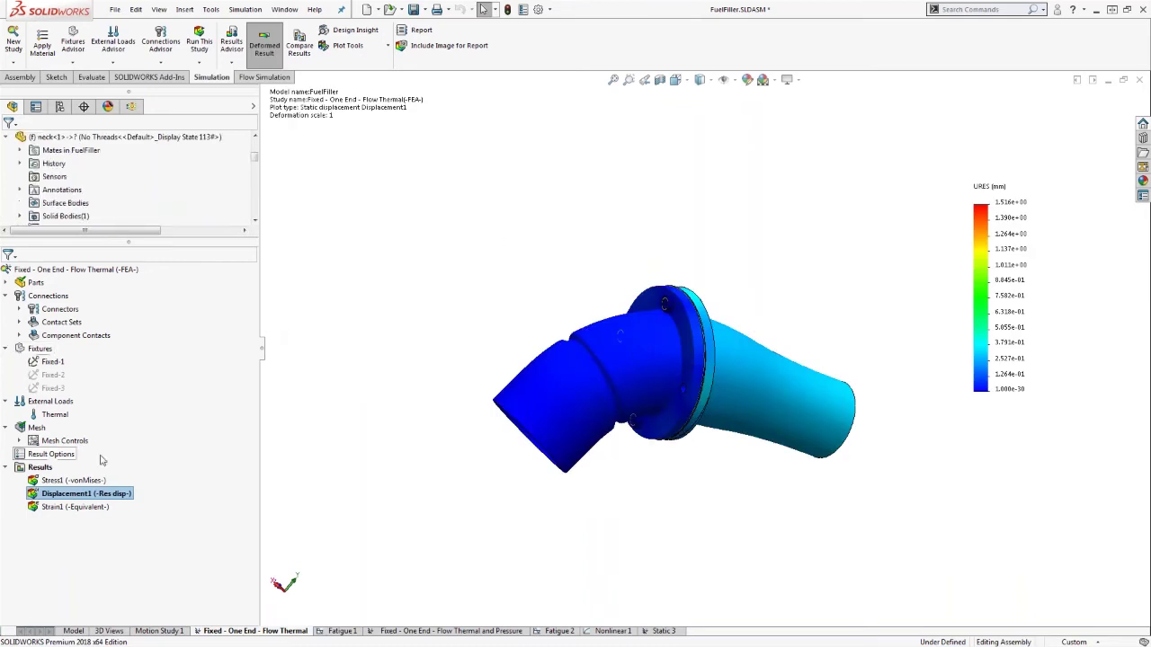
pyautogui.doubleClick(72, 508)
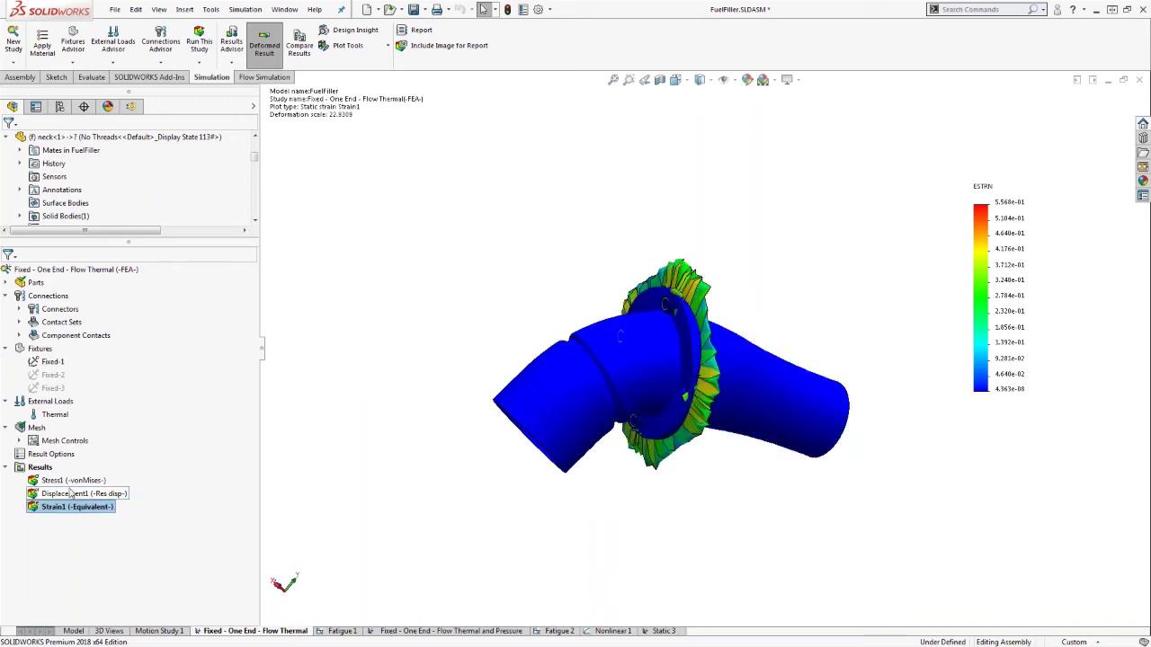
# Show the von Mises stress plot and examine the stress around the flange, bolt holes and neck
pyautogui.doubleClick(72, 480)
pyautogui.scroll(-3, 794, 324)
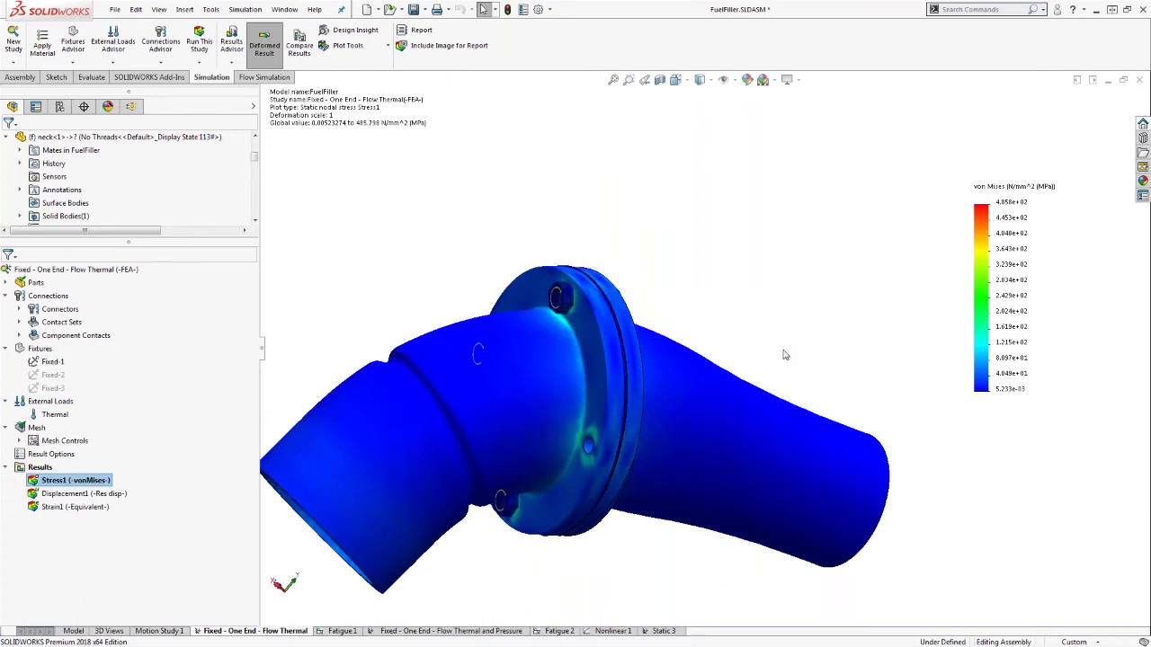
pyautogui.moveTo(677, 324); pyautogui.dragTo(771, 367, button='middle')
pyautogui.scroll(-3, 647, 398)
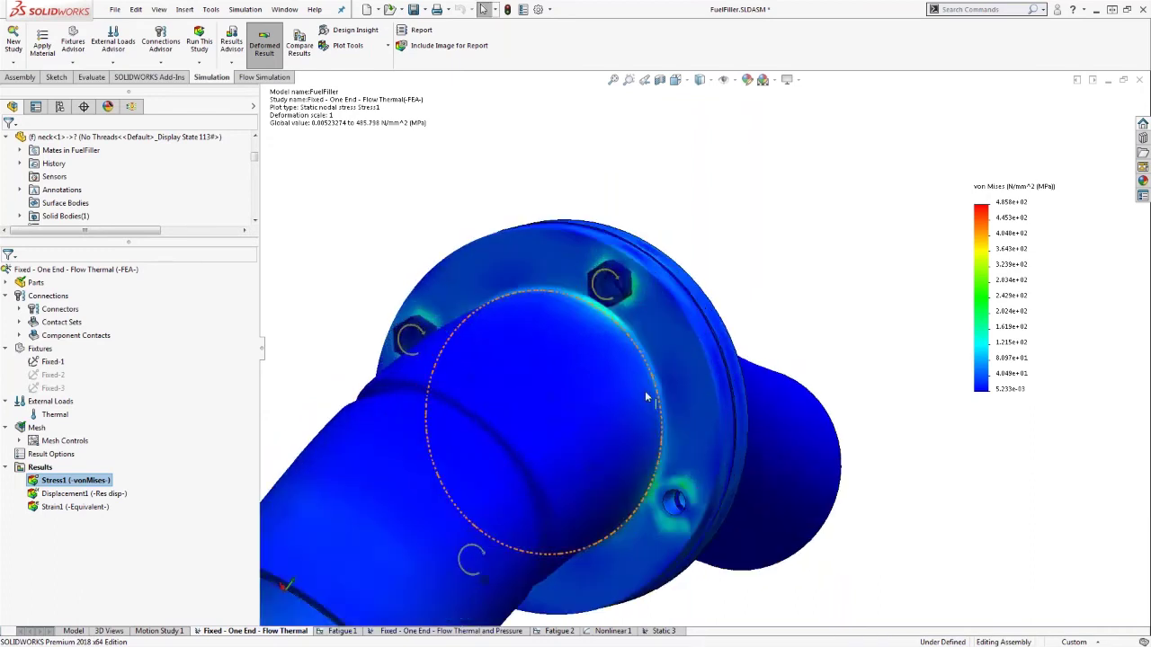
pyautogui.scroll(3, 641, 374)
pyautogui.moveTo(652, 396); pyautogui.dragTo(659, 369, button='middle')
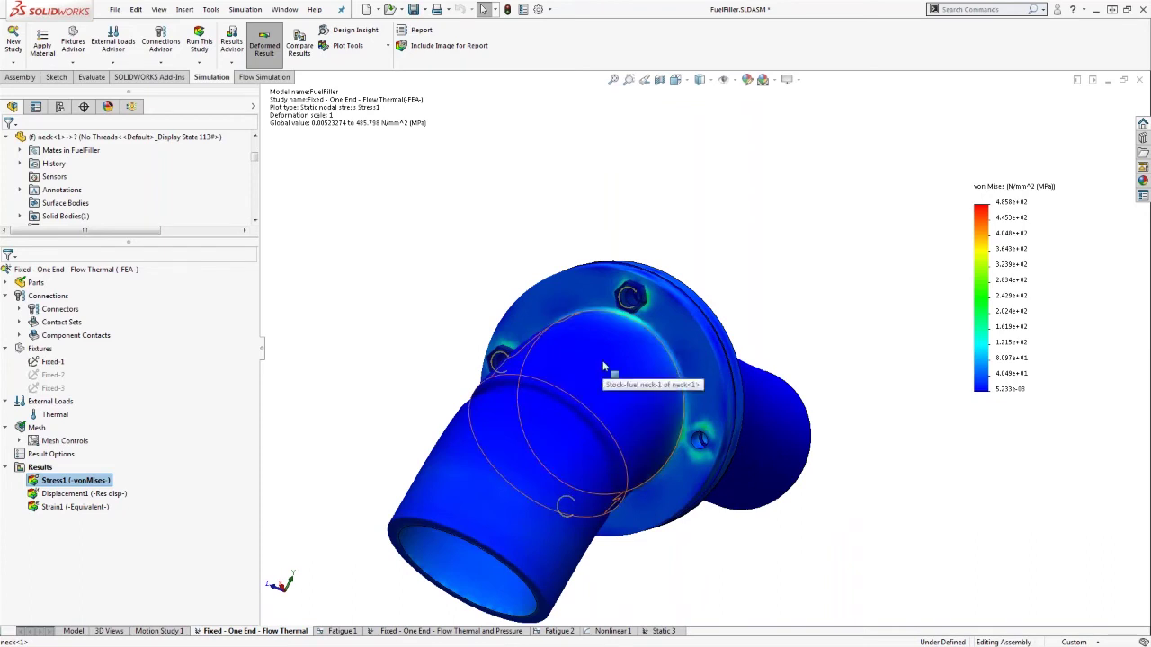
pyautogui.scroll(-1, 706, 441)
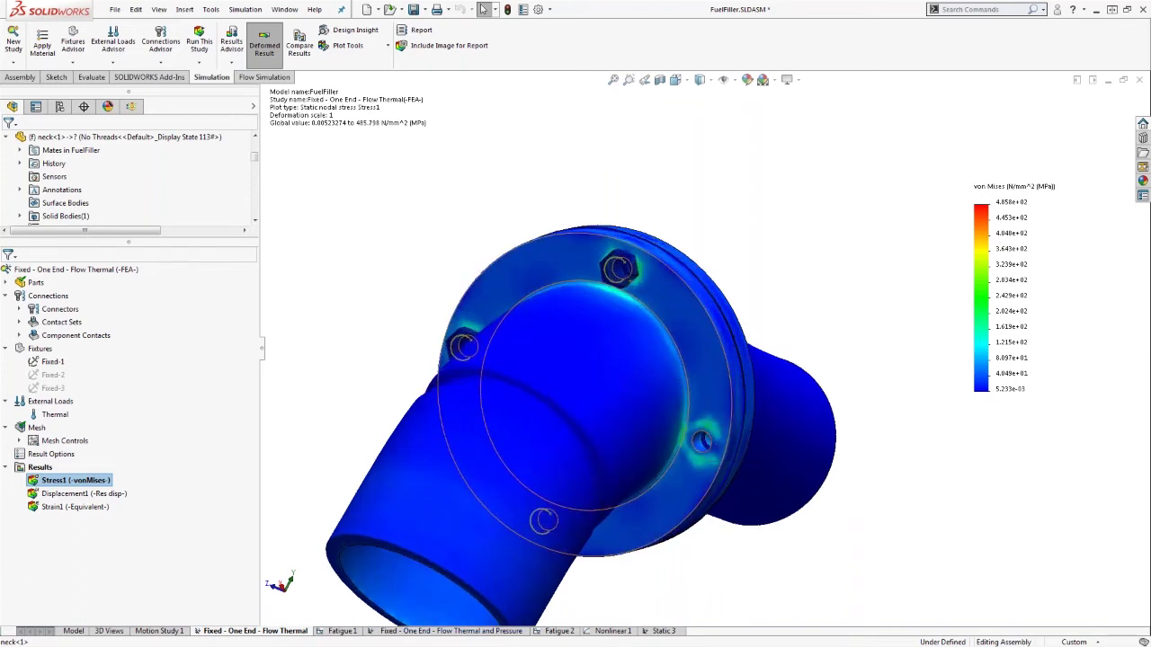
pyautogui.scroll(2, 694, 442)
pyautogui.moveTo(693, 442); pyautogui.dragTo(616, 430, button='middle')
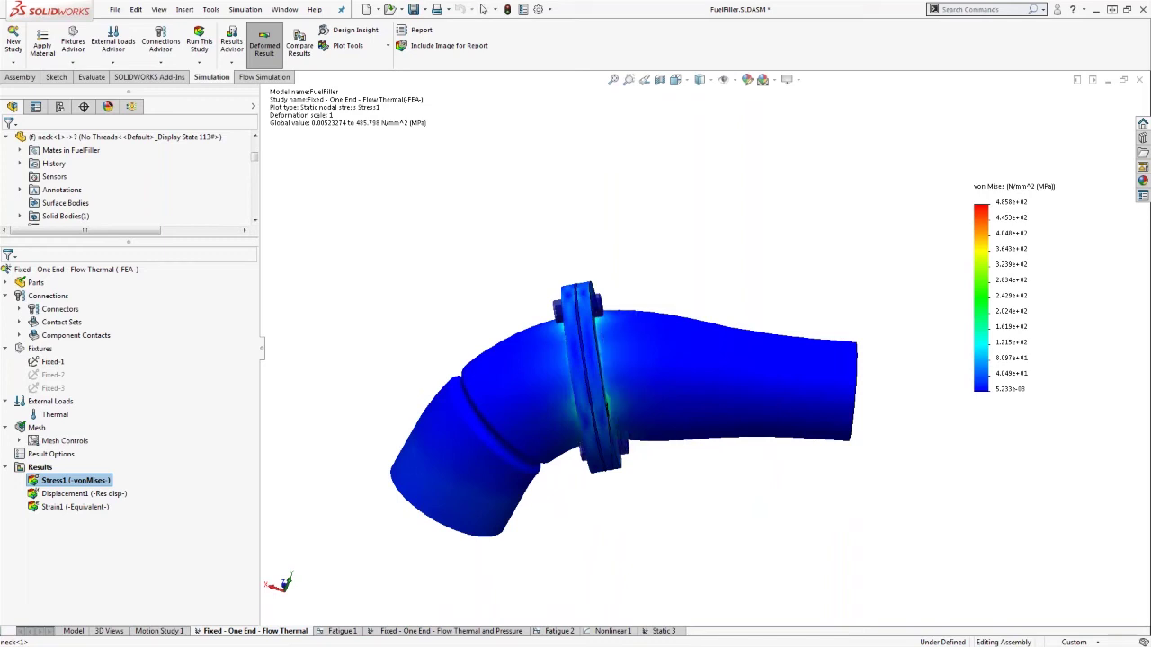
pyautogui.moveTo(616, 430); pyautogui.dragTo(706, 406, button='middle')
pyautogui.scroll(-2, 611, 396)
pyautogui.scroll(1, 612, 393)
pyautogui.scroll(2, 696, 346)
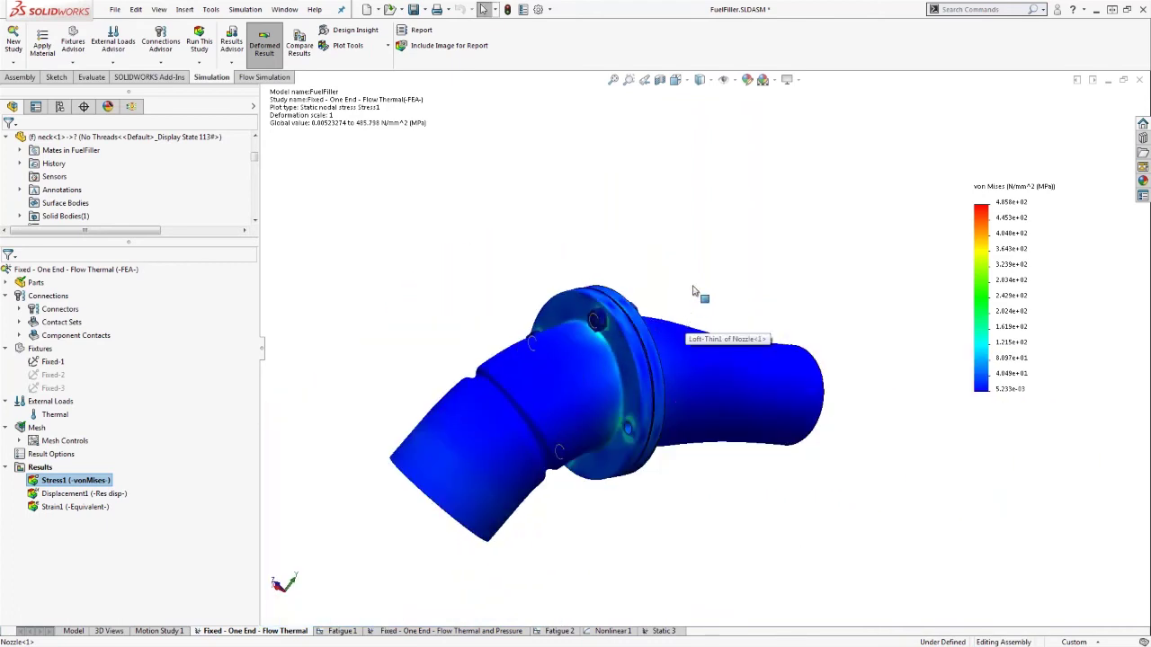
pyautogui.scroll(1, 907, 216)
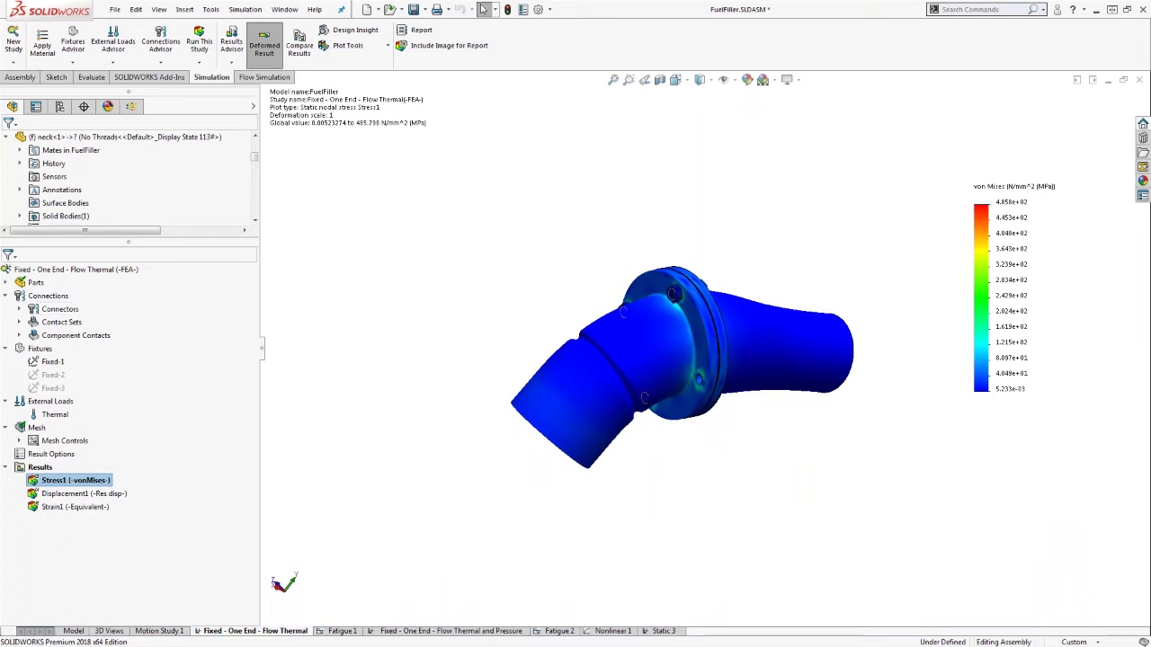
# Review the material properties assigned to the gasket part in the study without changing them
pyautogui.click(7, 282)
pyautogui.scroll(-2, 832, 328)
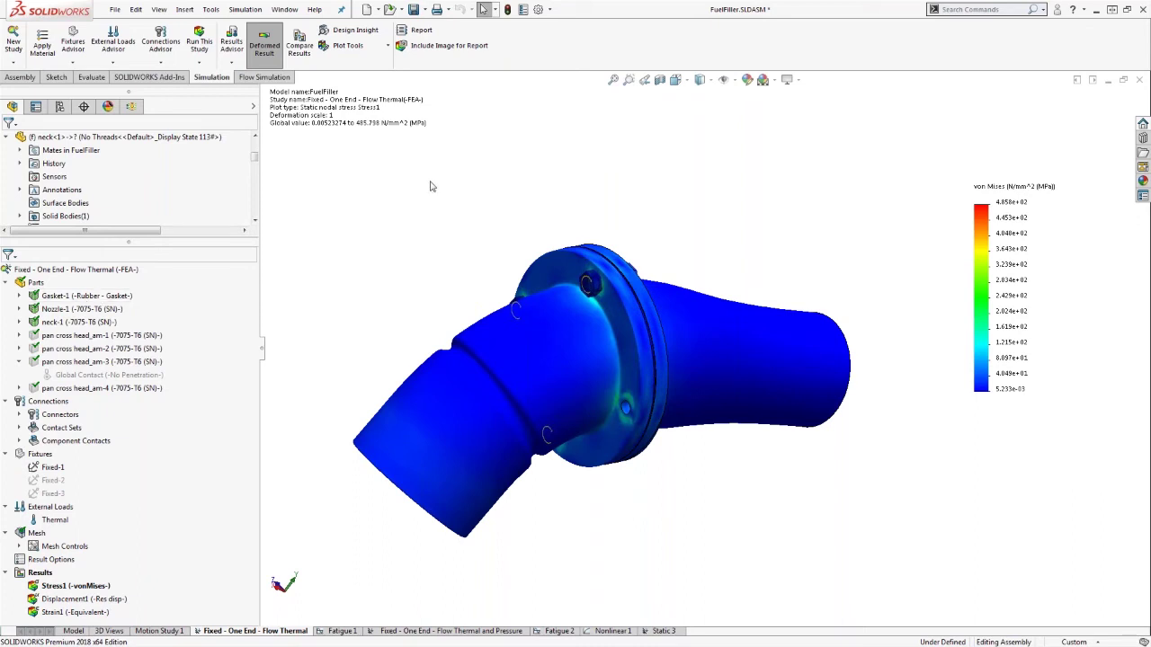
pyautogui.rightClick(79, 299)
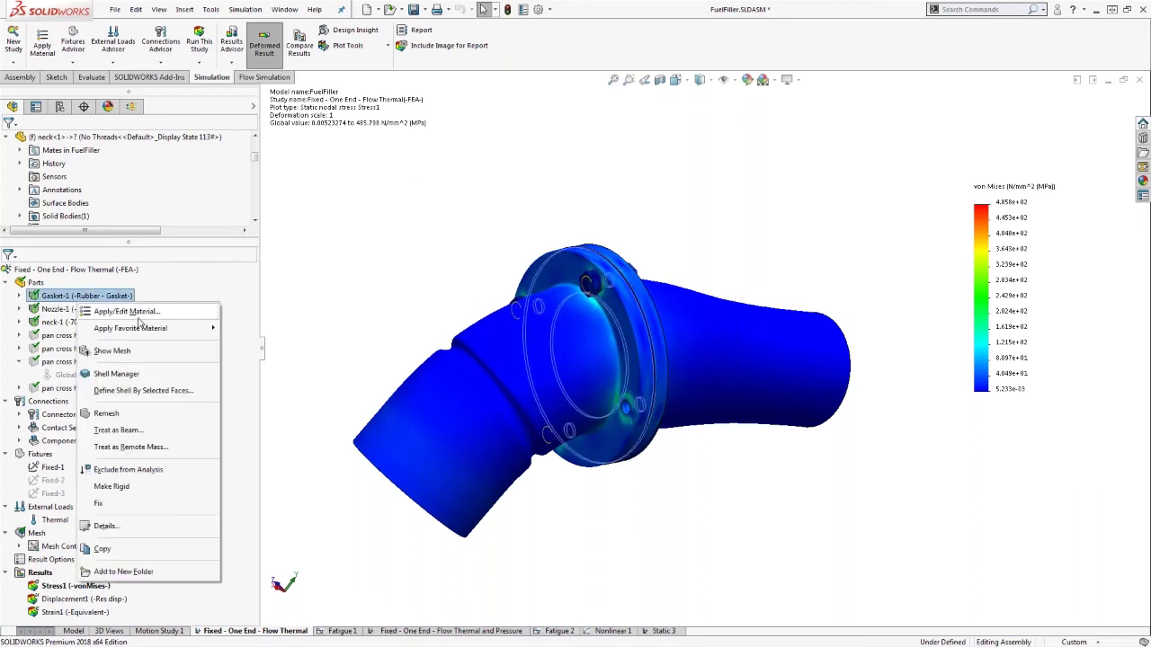
pyautogui.click(193, 313)
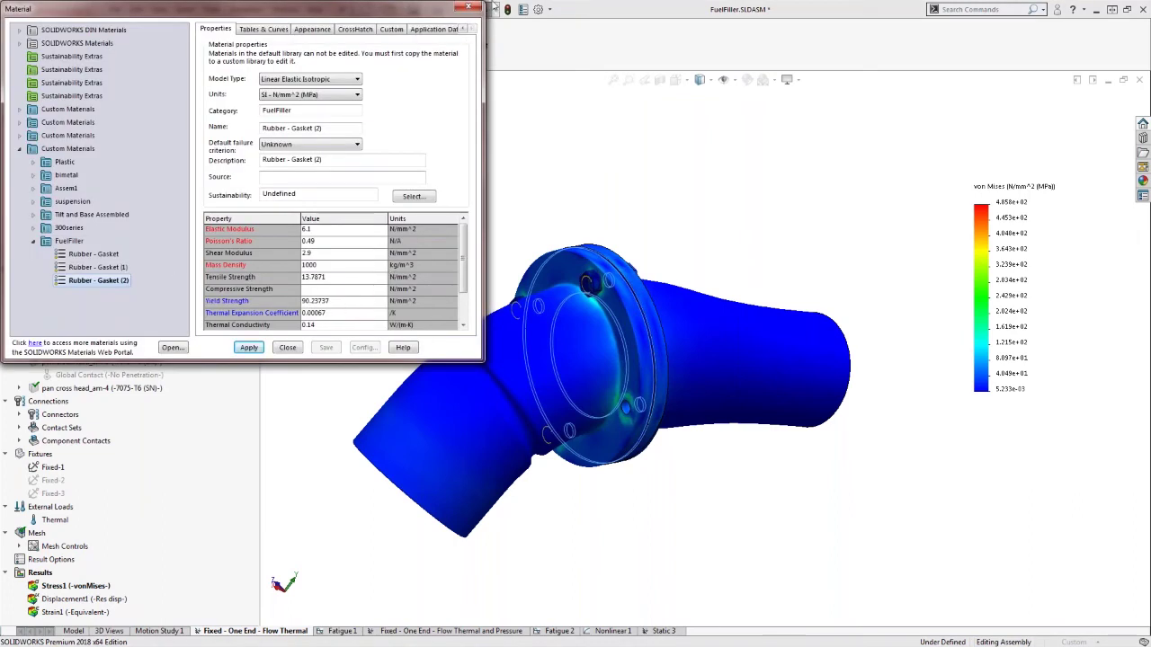
pyautogui.click(469, 8)
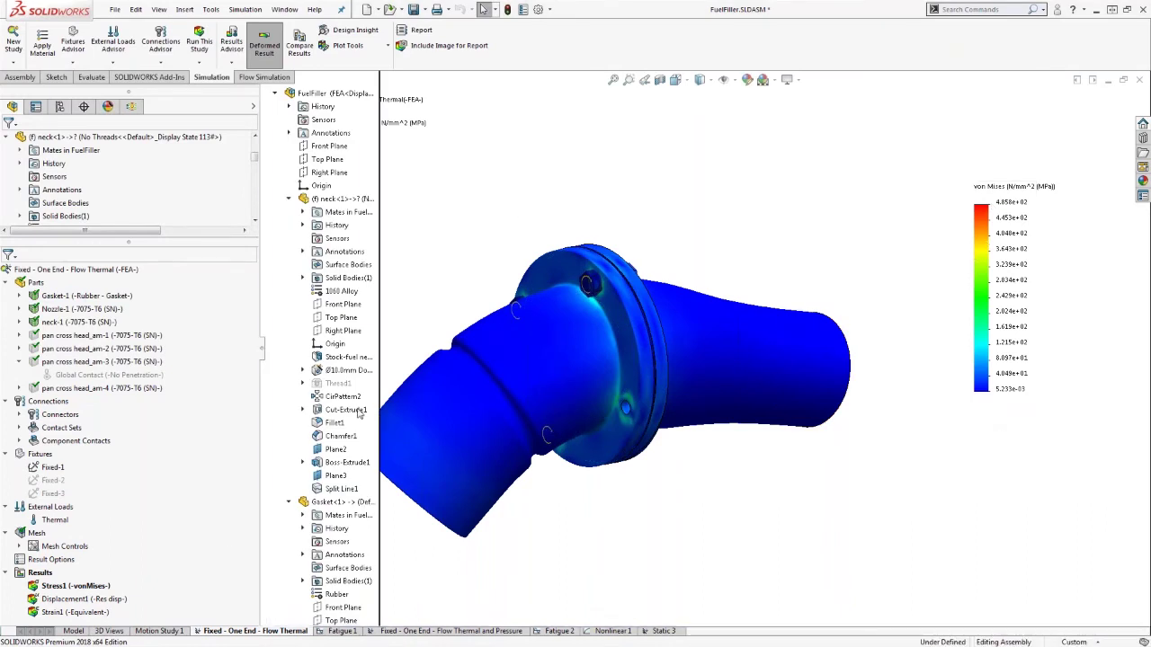
# Restrict the existing von Mises stress plot to the gasket body only, using node values at true deformation scale
pyautogui.rightClick(86, 587)
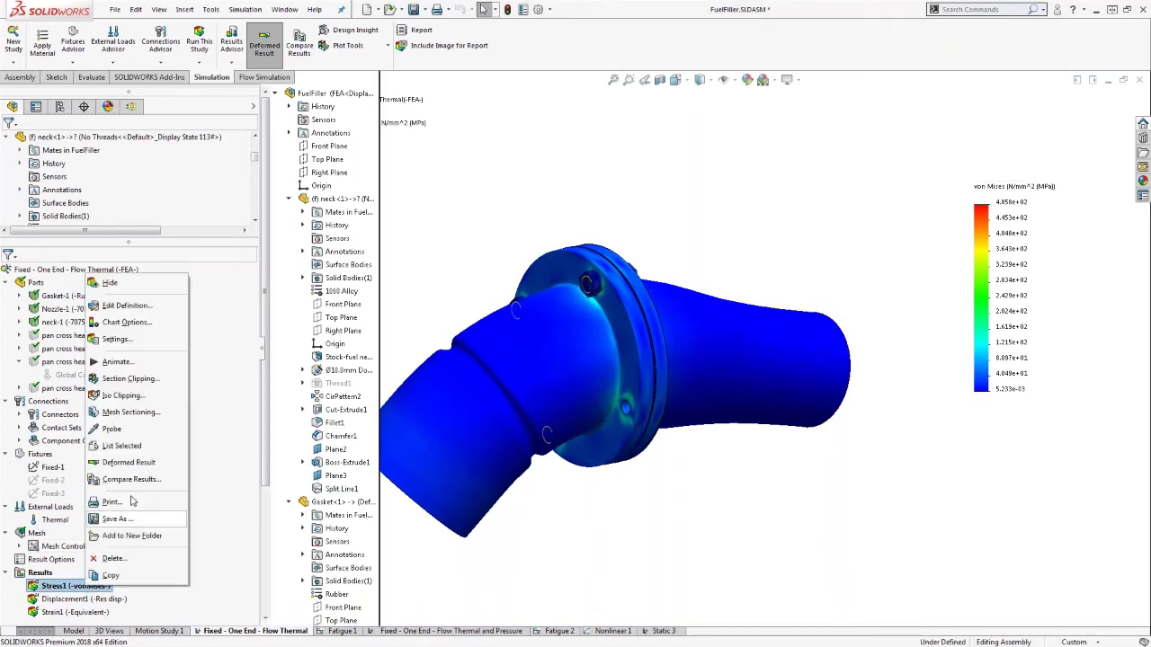
pyautogui.click(137, 308)
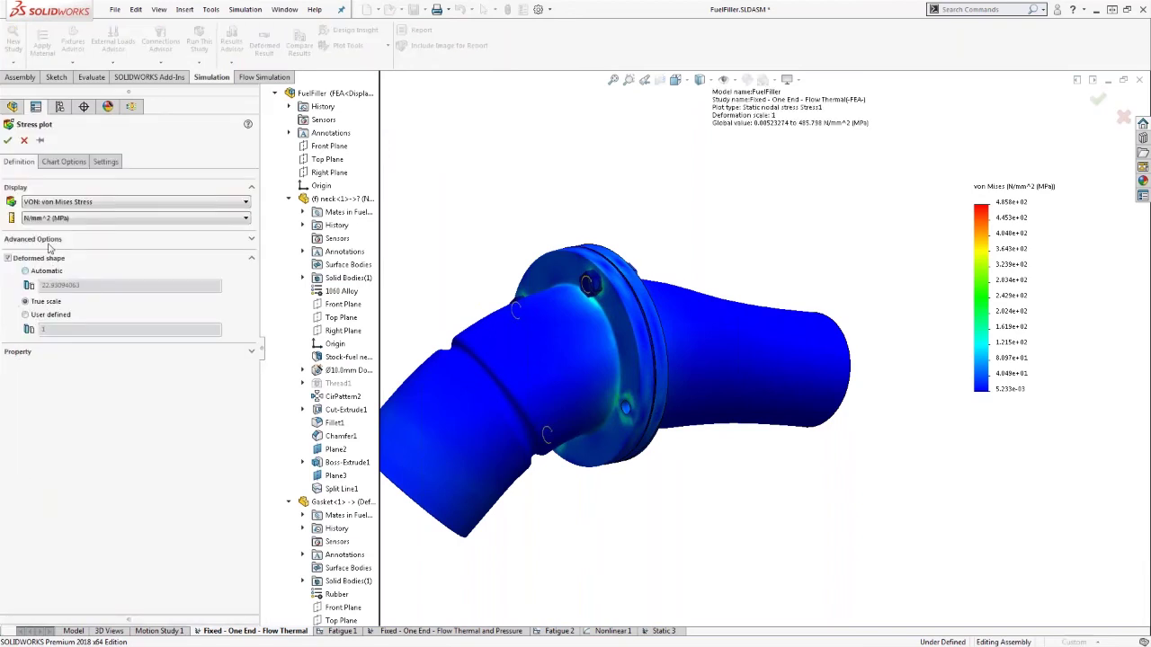
pyautogui.click(42, 267)
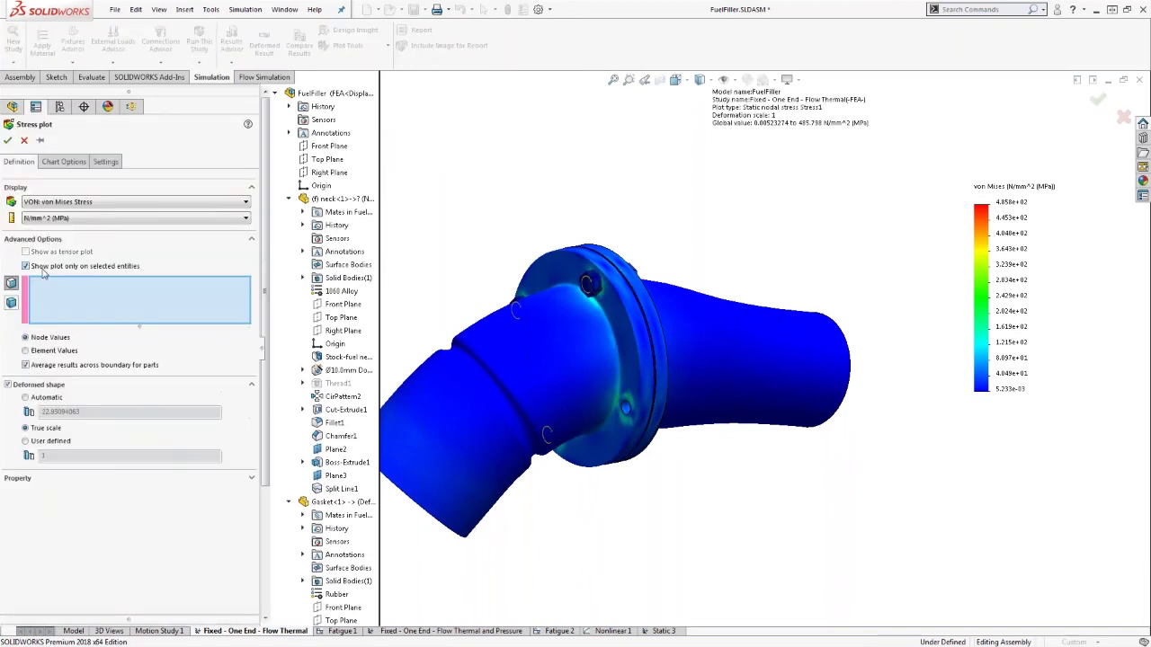
pyautogui.click(13, 304)
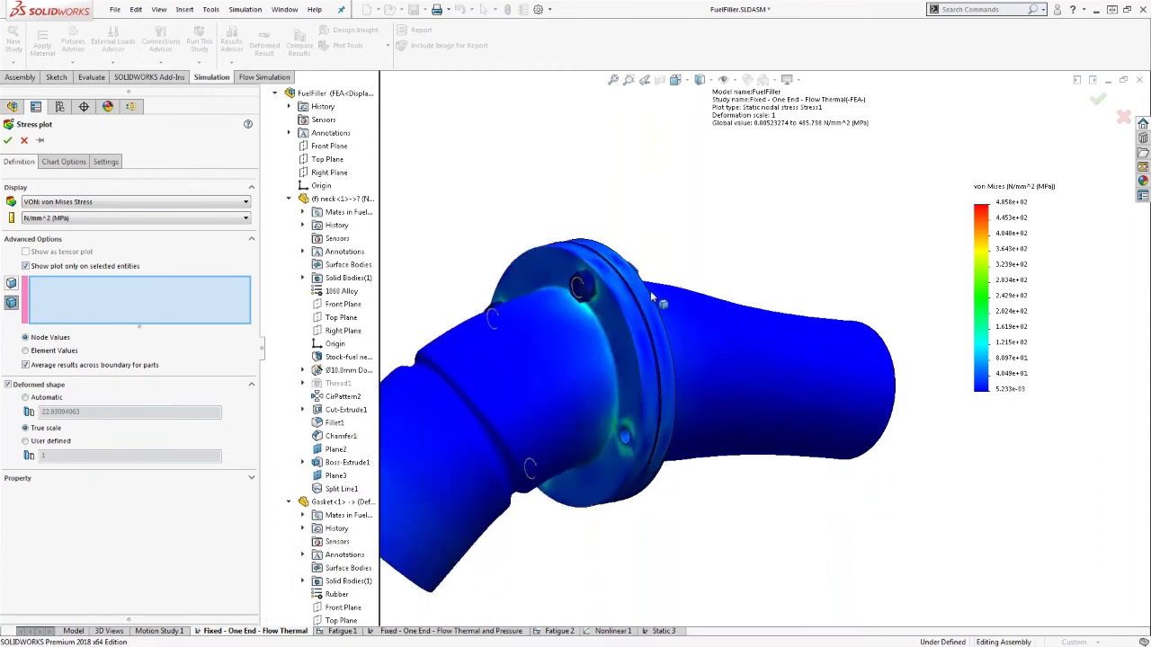
pyautogui.scroll(-6, 643, 297)
pyautogui.click(630, 317)
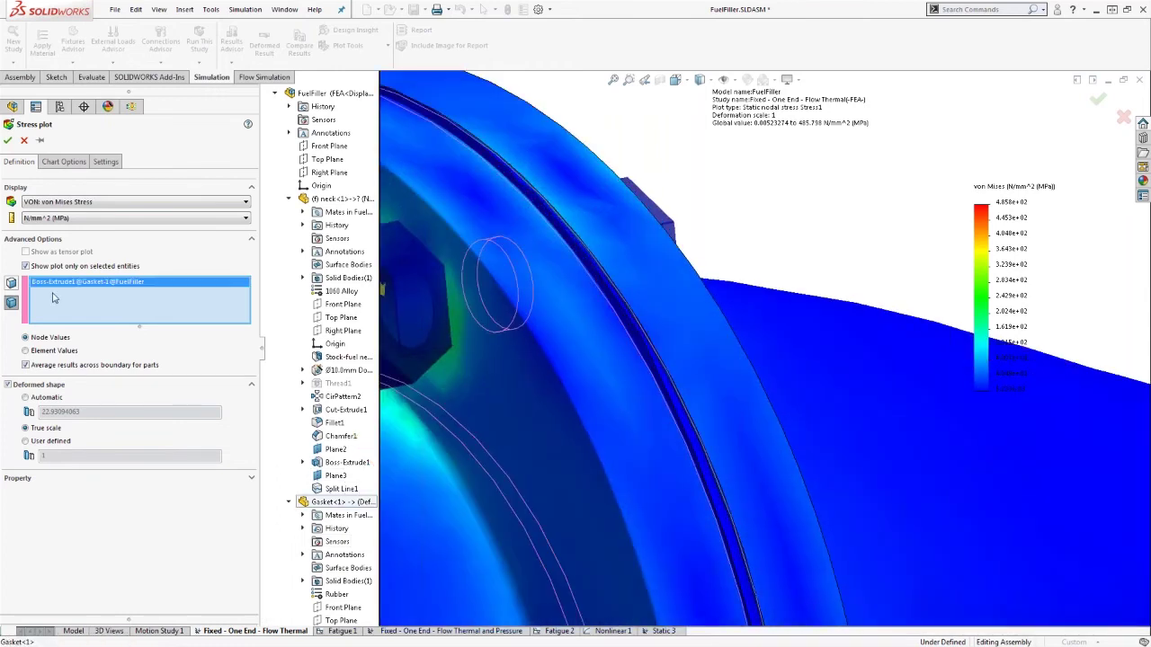
pyautogui.click(64, 162)
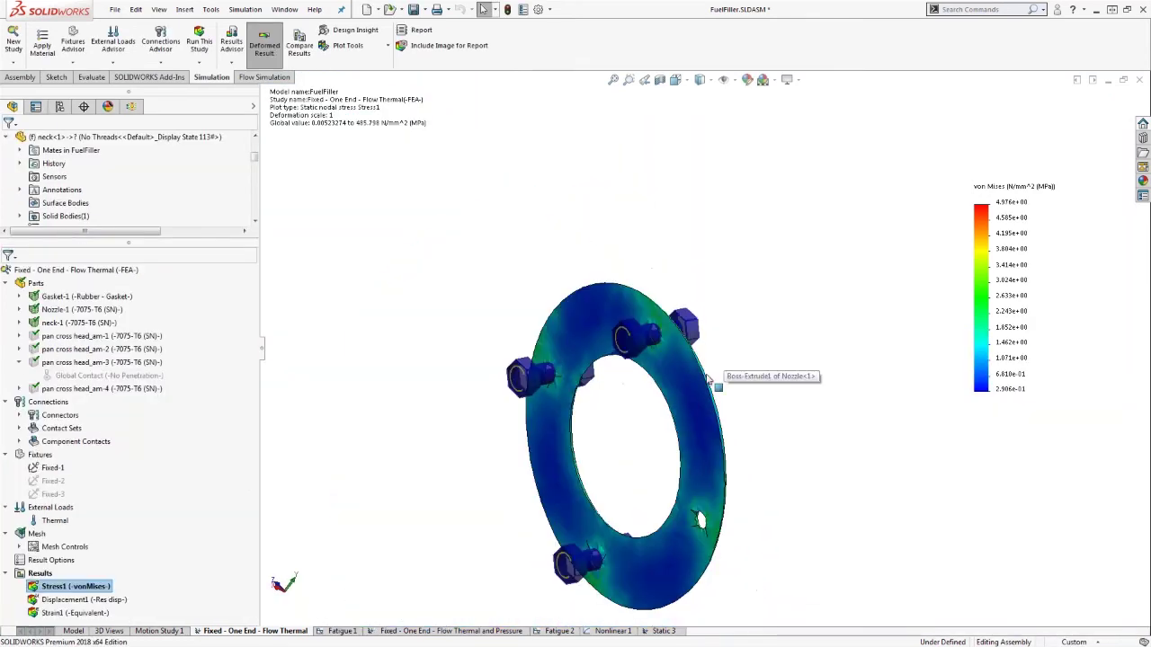
pyautogui.moveTo(726, 369); pyautogui.dragTo(754, 409, button='middle')
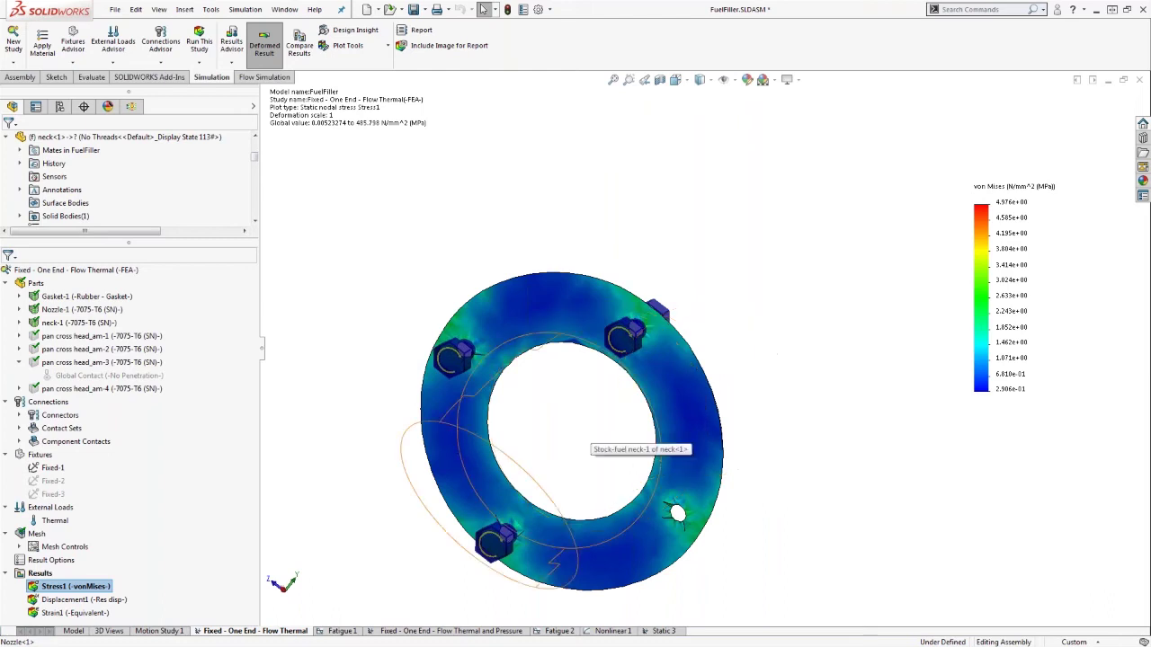
# Create a second von Mises stress plot of the whole assembly in N/mm^2 (MPa) at true deformation scale
pyautogui.rightClick(97, 586)
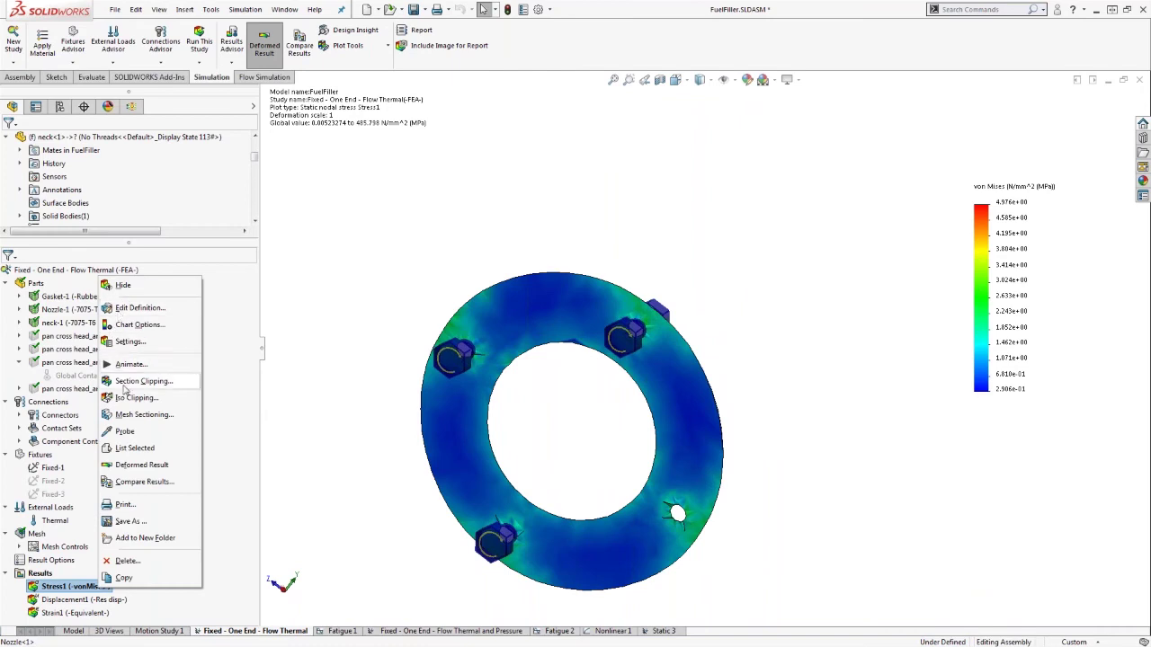
pyautogui.rightClick(49, 573)
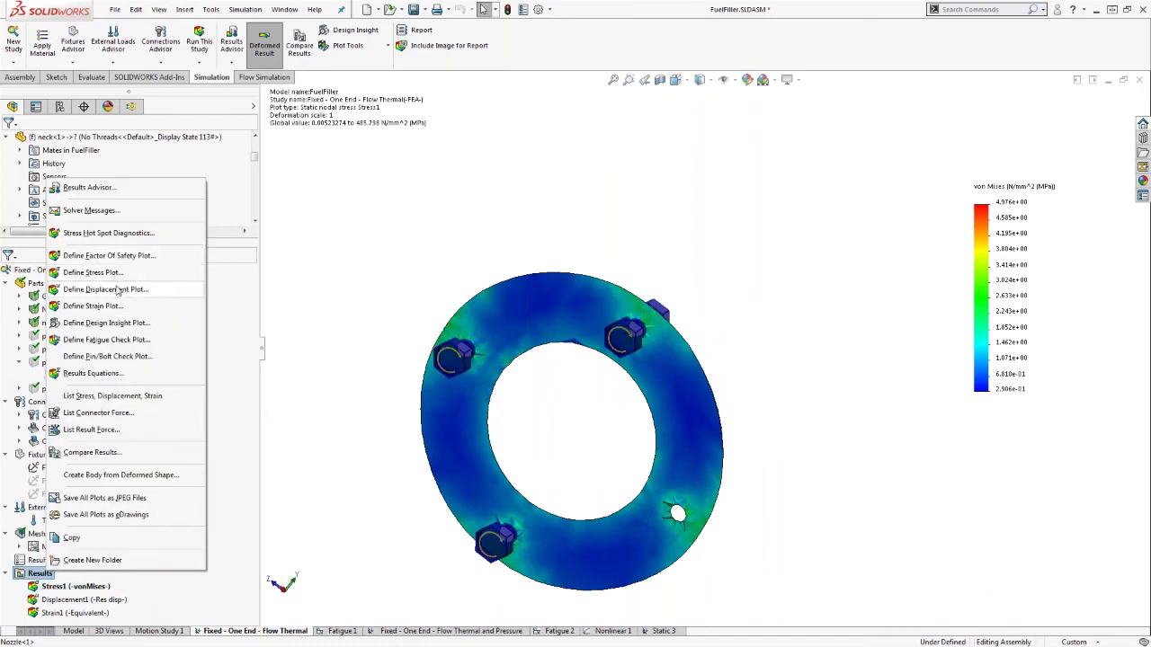
pyautogui.click(115, 274)
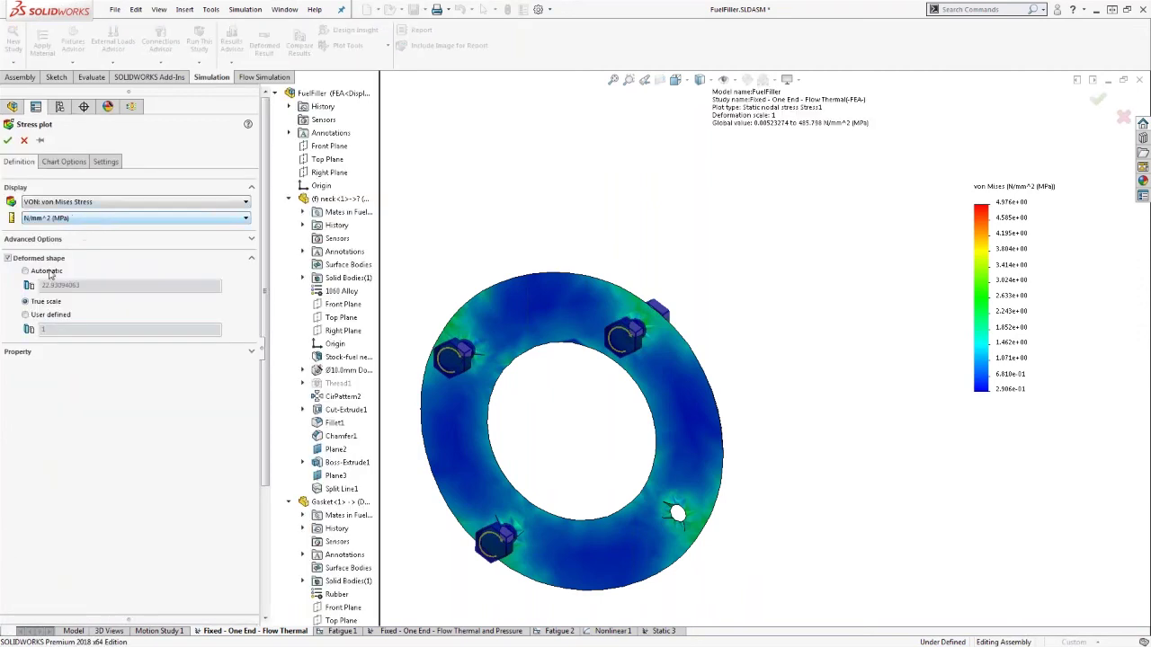
pyautogui.click(9, 141)
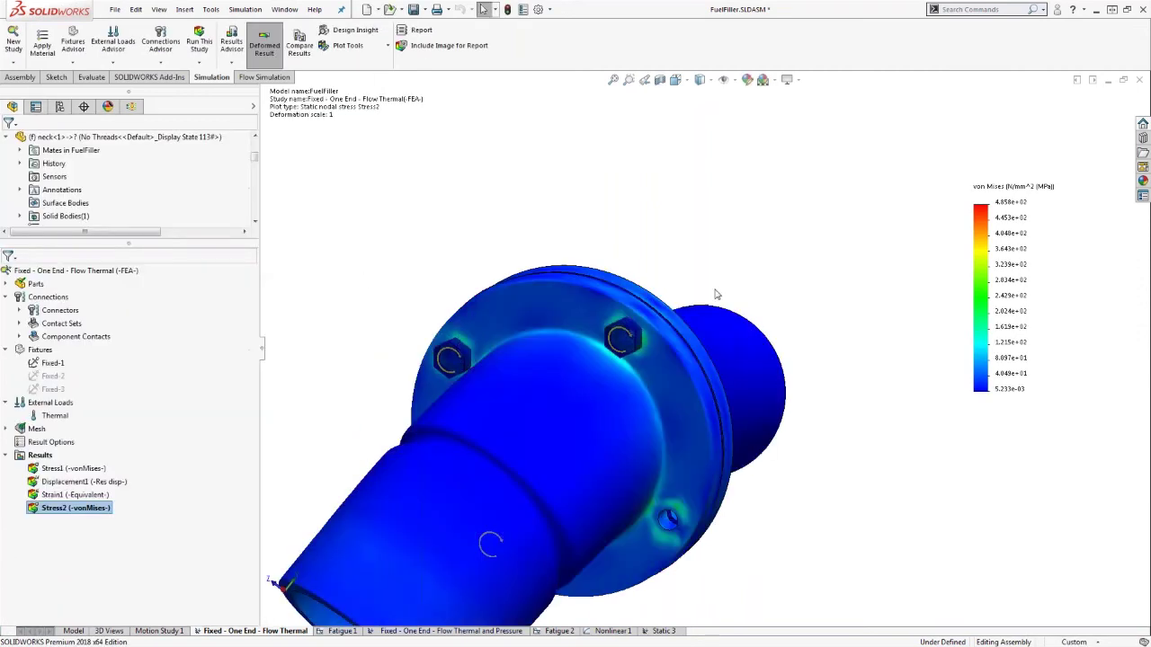
pyautogui.moveTo(741, 270); pyautogui.dragTo(538, 375, button='middle')
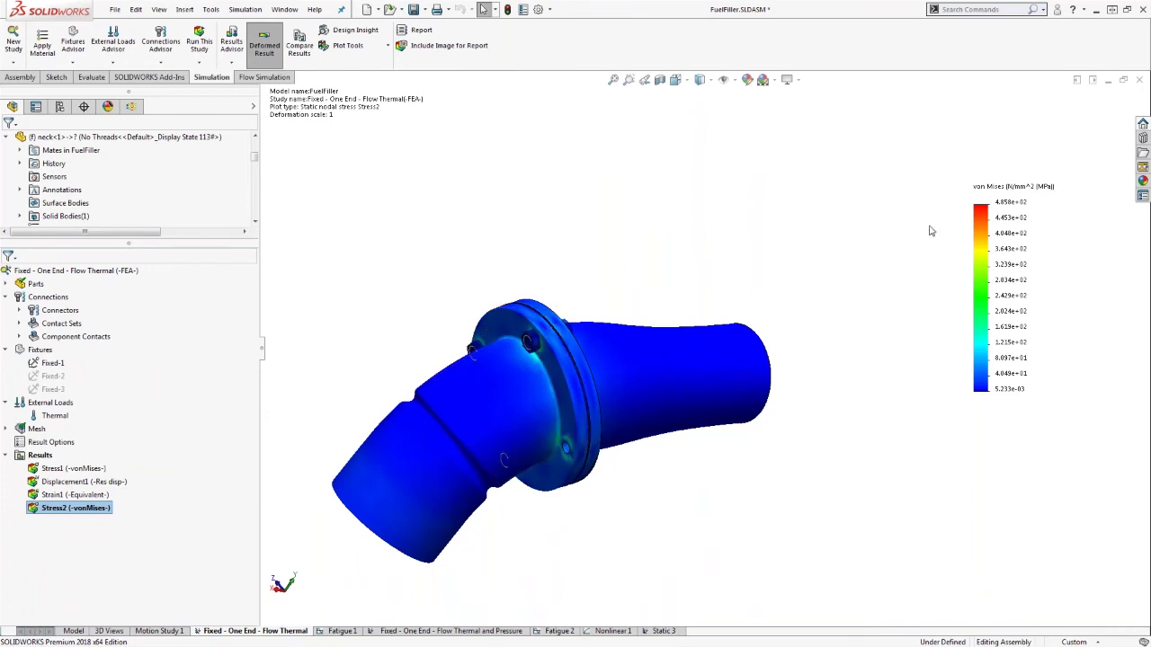
# Annotate the maximum stress location on the whole-assembly stress plot and place its callout clear of the flange
pyautogui.doubleClick(1025, 203)
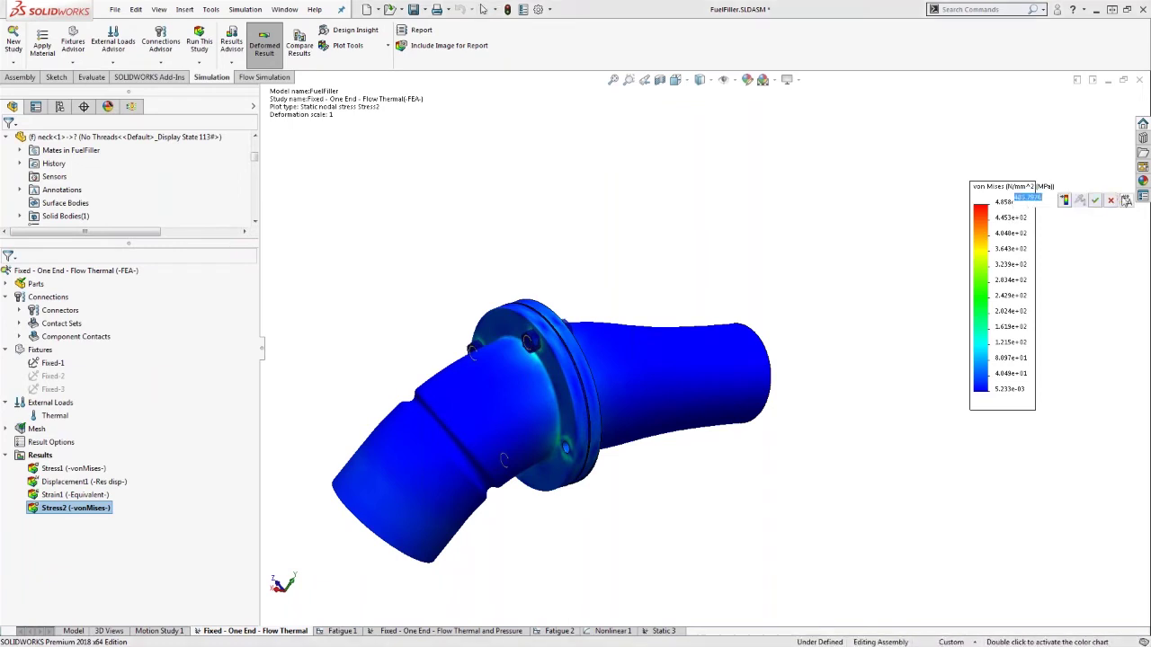
pyautogui.click(1125, 200)
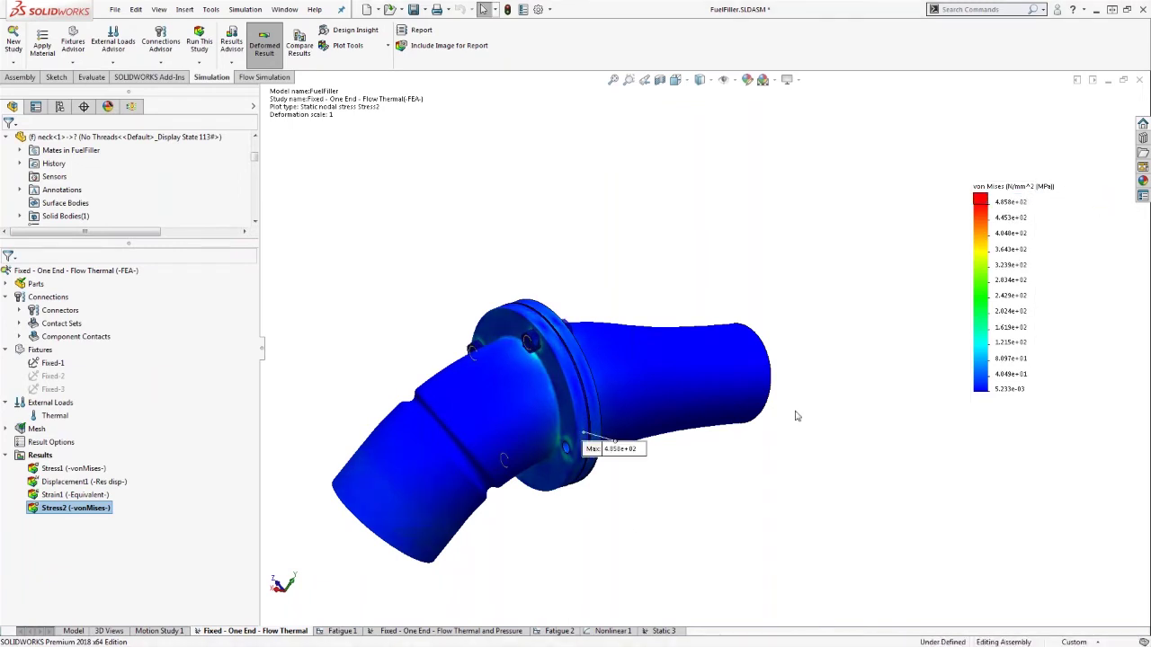
pyautogui.scroll(-3, 590, 388)
pyautogui.scroll(-5, 591, 389)
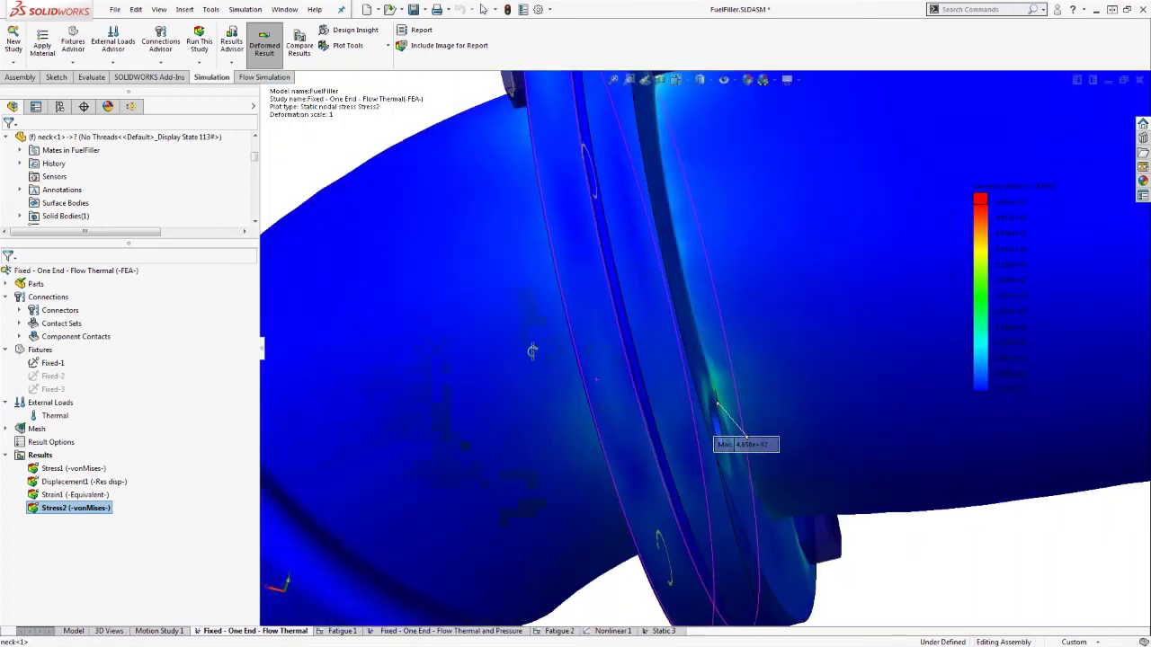
pyautogui.scroll(-6, 757, 397)
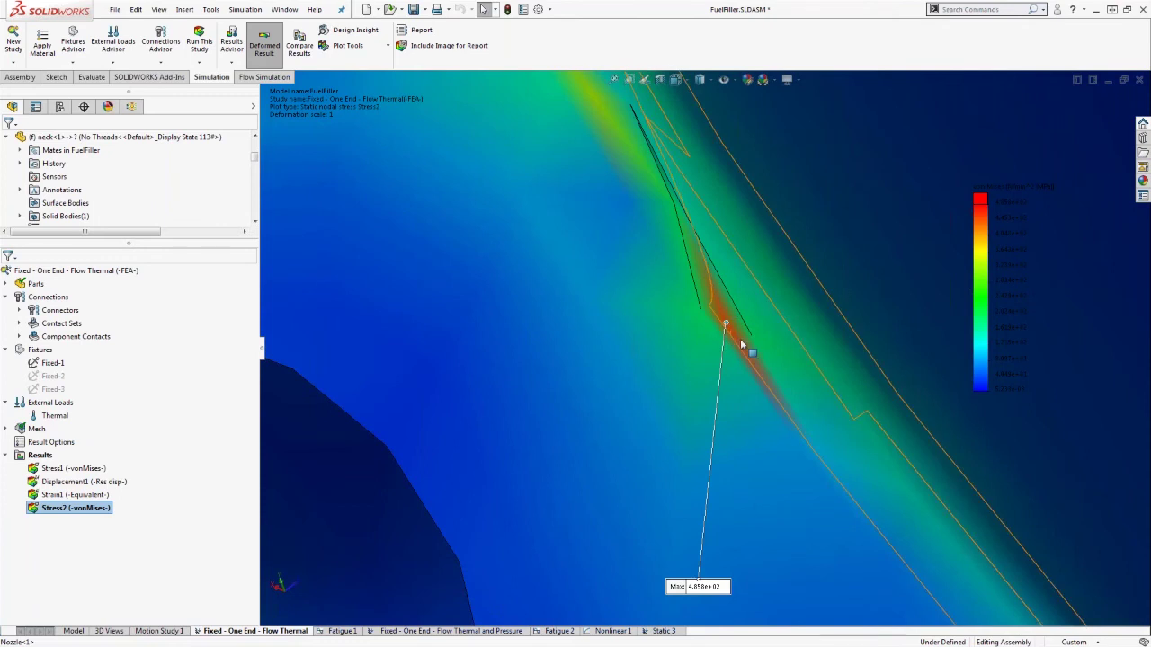
pyautogui.scroll(2, 745, 344)
pyautogui.scroll(5, 745, 339)
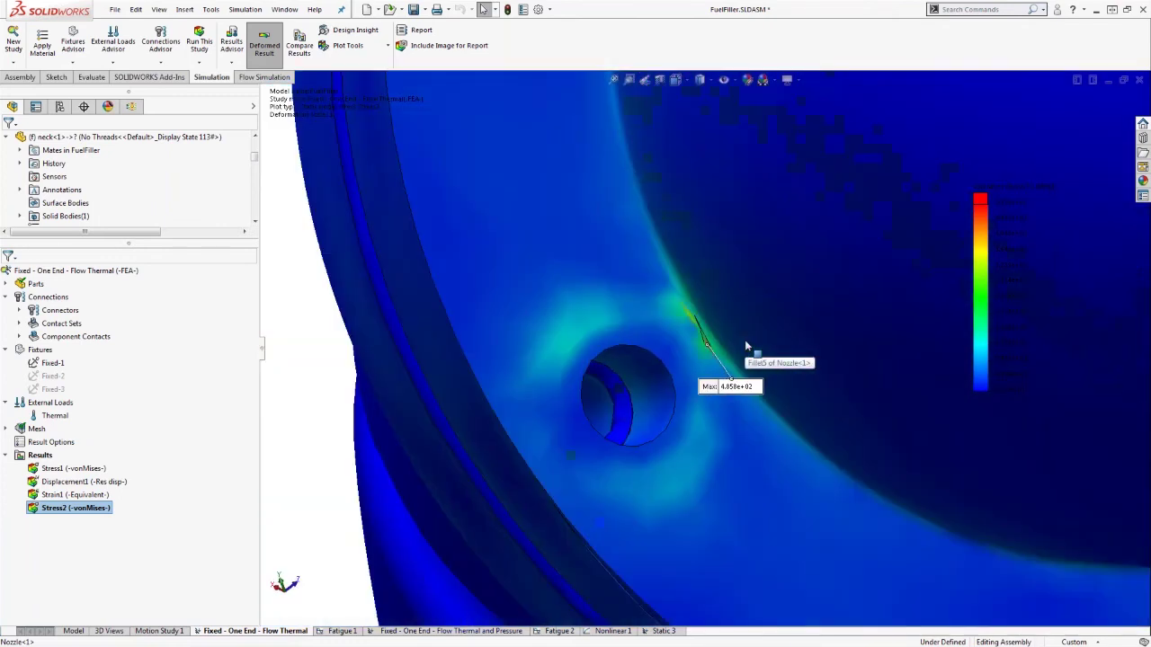
pyautogui.scroll(6, 744, 345)
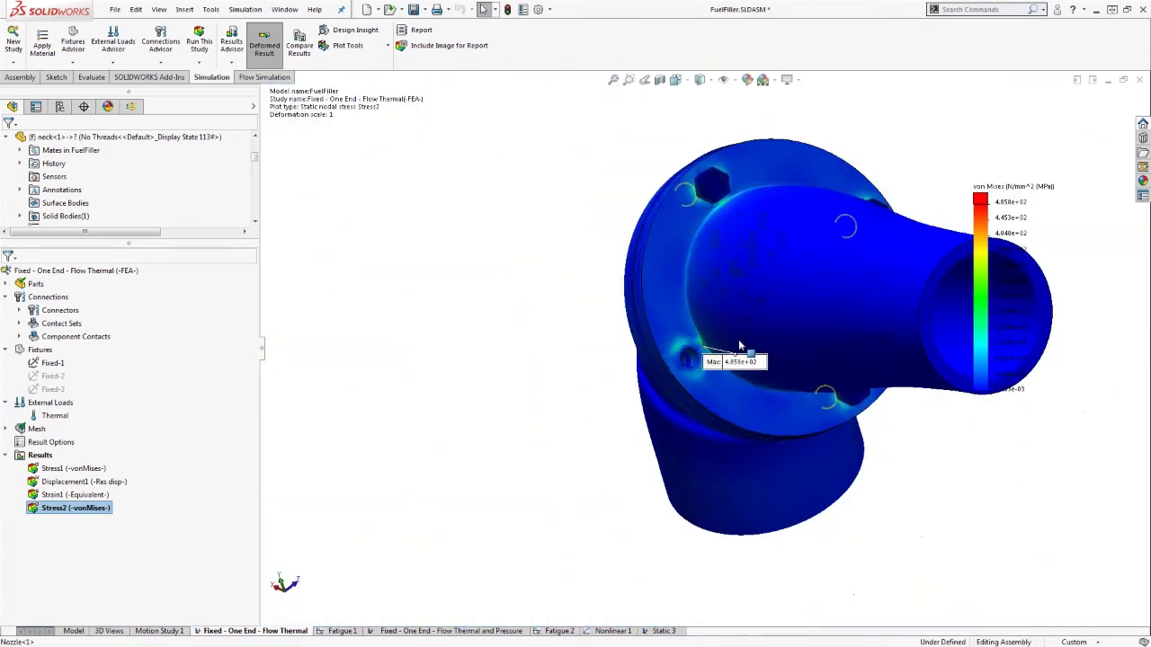
pyautogui.moveTo(712, 362); pyautogui.dragTo(553, 362)
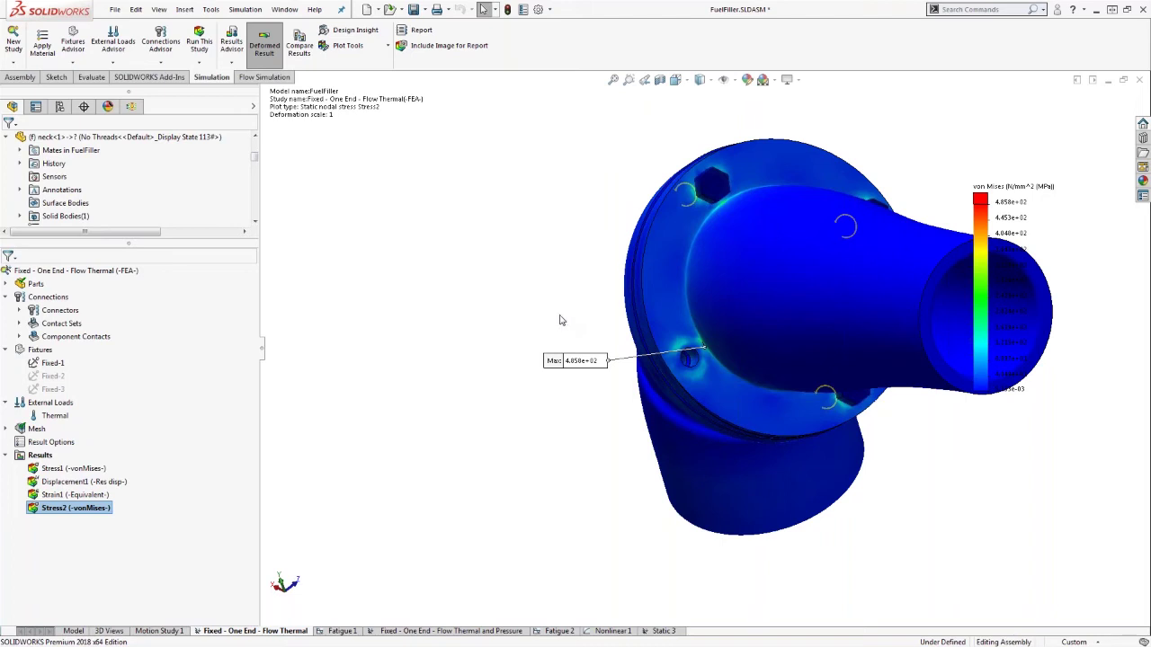
# Examine the whole-assembly stress plot around the flange bolts, the nozzle base and the annotated maximum stress location
pyautogui.scroll(-5, 706, 189)
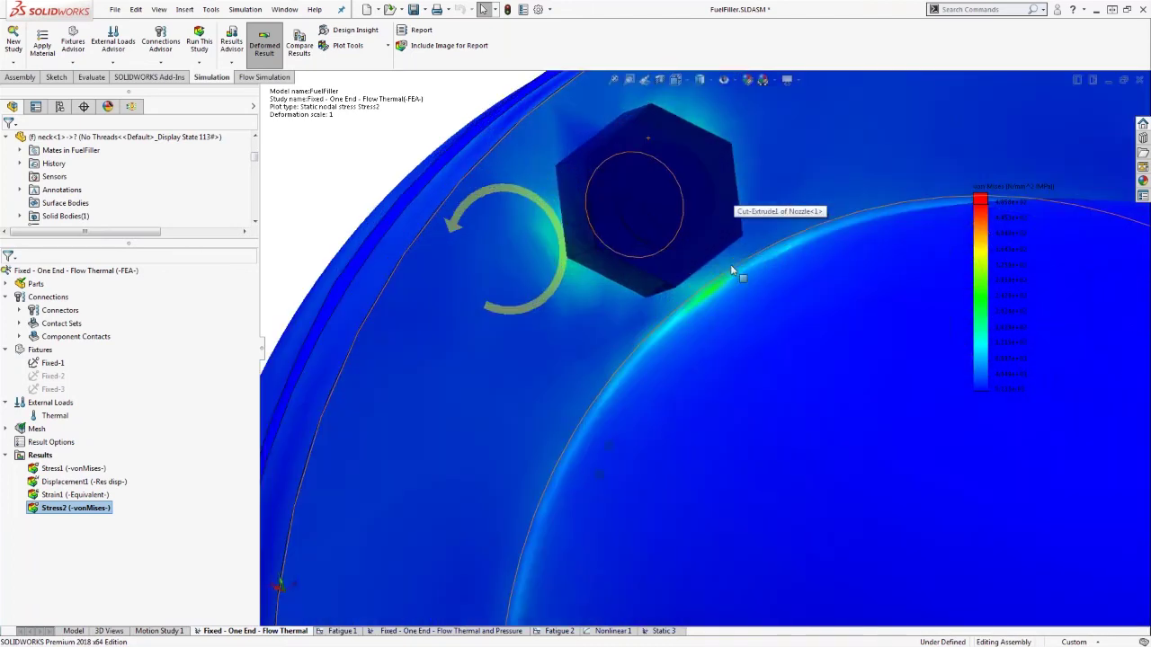
pyautogui.scroll(10, 731, 265)
pyautogui.moveTo(778, 406); pyautogui.dragTo(856, 367, button='middle')
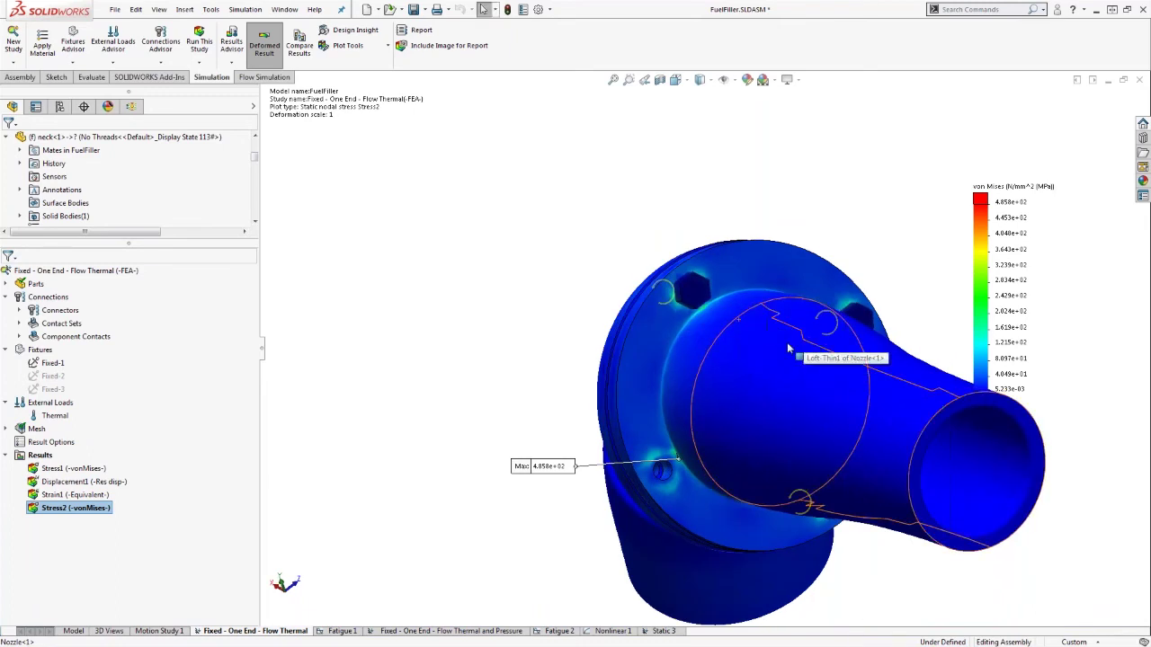
pyautogui.moveTo(773, 329); pyautogui.dragTo(652, 413, button='middle')
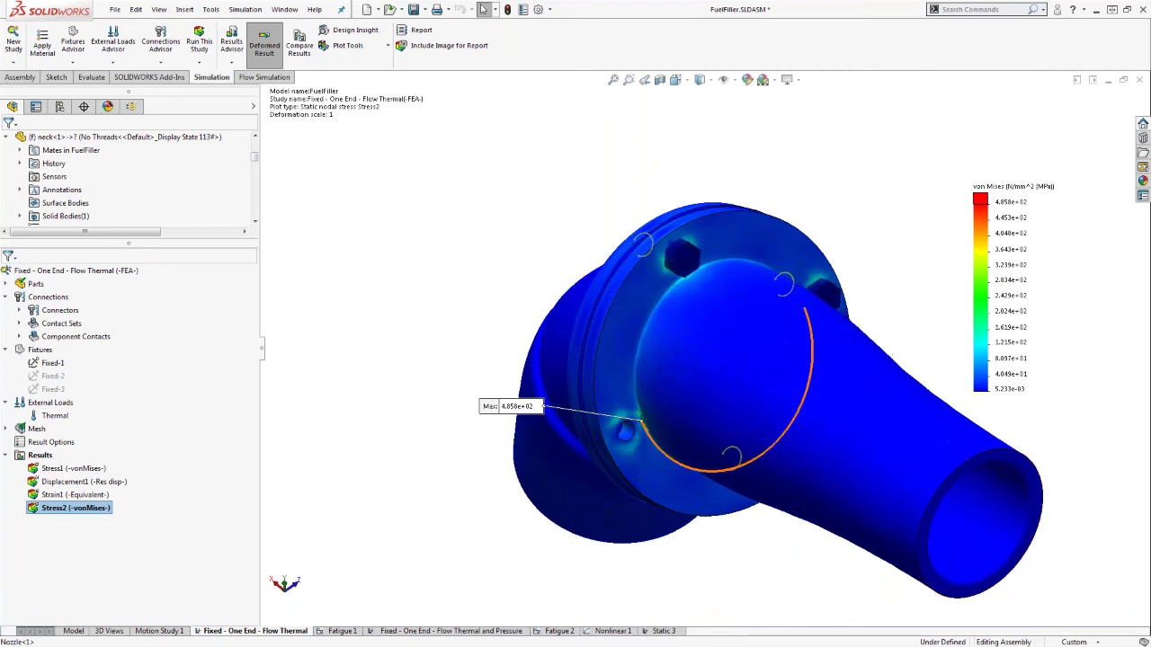
pyautogui.scroll(-3, 654, 418)
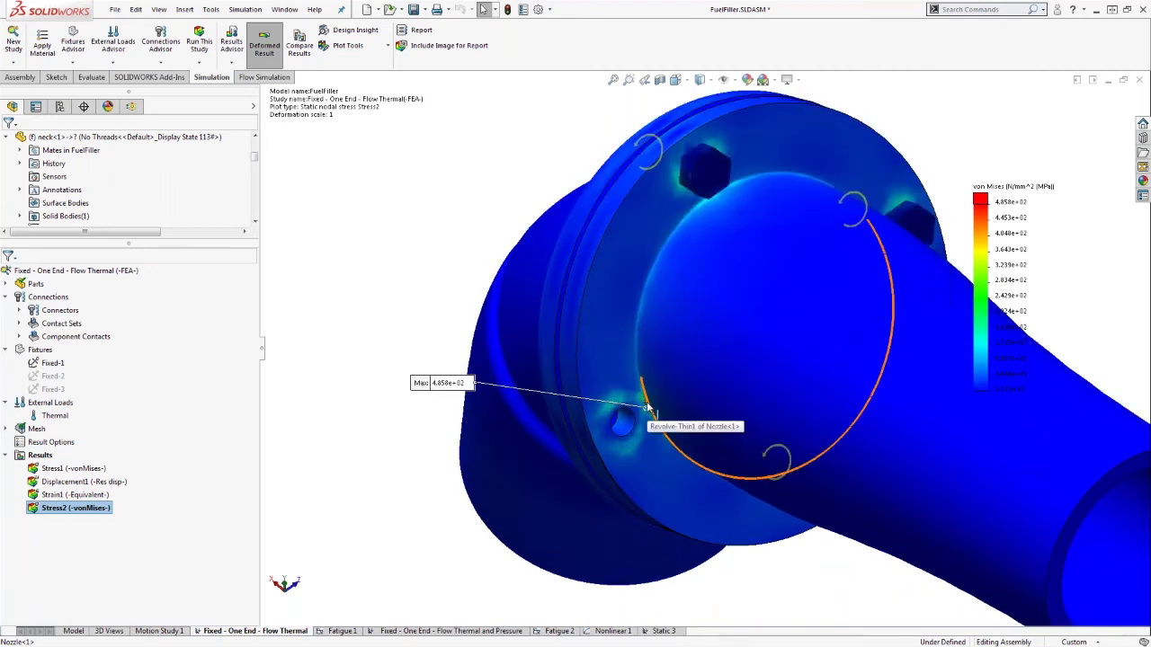
pyautogui.moveTo(473, 254); pyautogui.dragTo(532, 260, button='middle')
pyautogui.scroll(5, 720, 324)
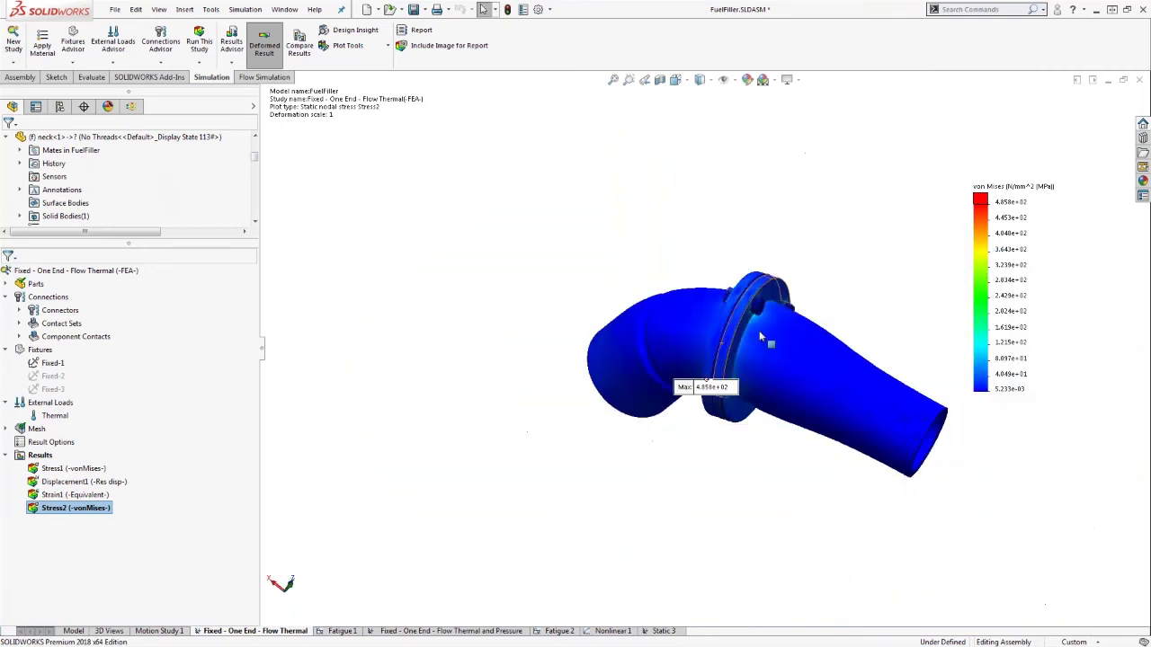
pyautogui.moveTo(762, 336); pyautogui.dragTo(720, 364, button='middle')
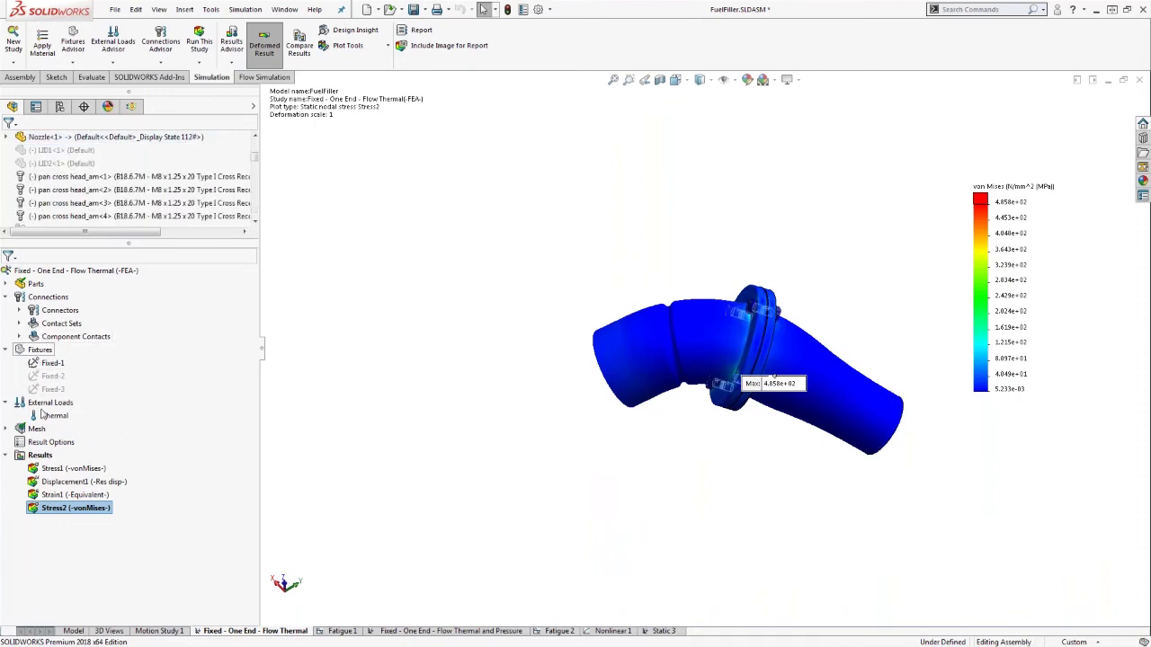
# Run a stress hot spot diagnosis on the results with a sensitivity factor of 25
pyautogui.rightClick(41, 463)
pyautogui.rightClick(37, 454)
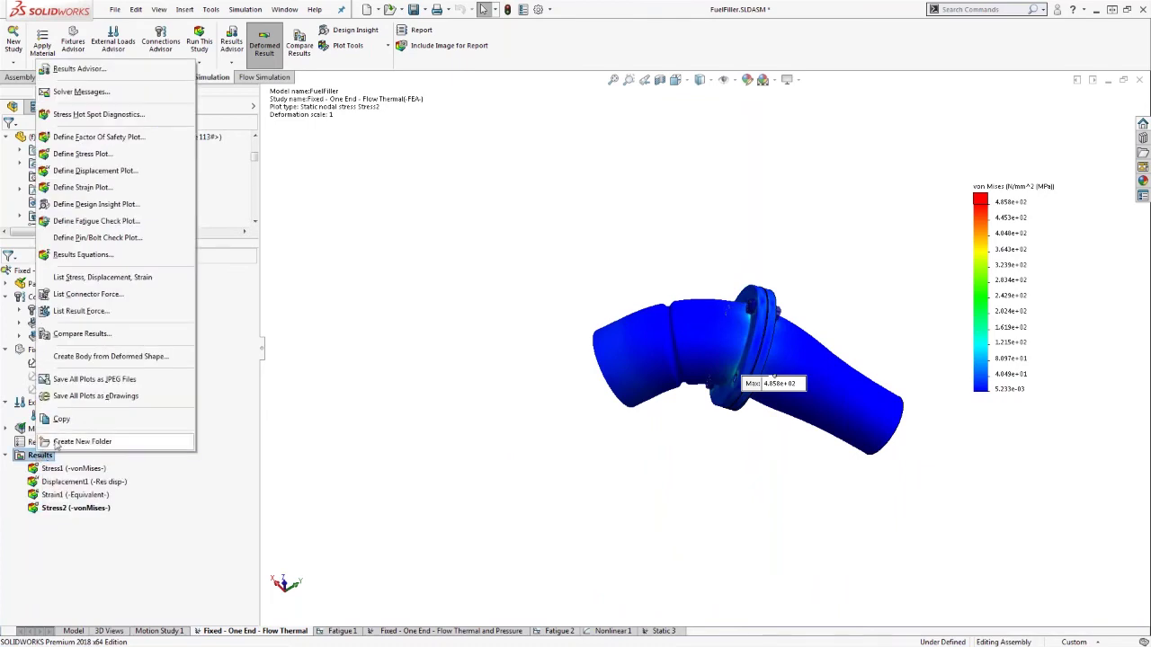
pyautogui.click(98, 116)
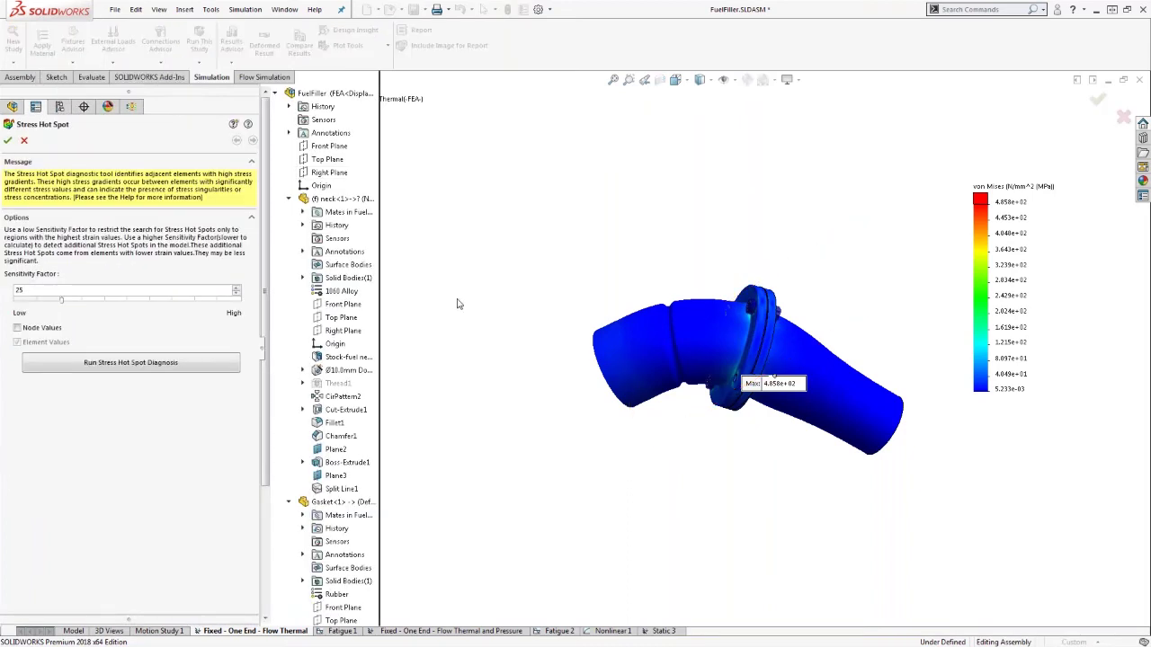
pyautogui.click(201, 366)
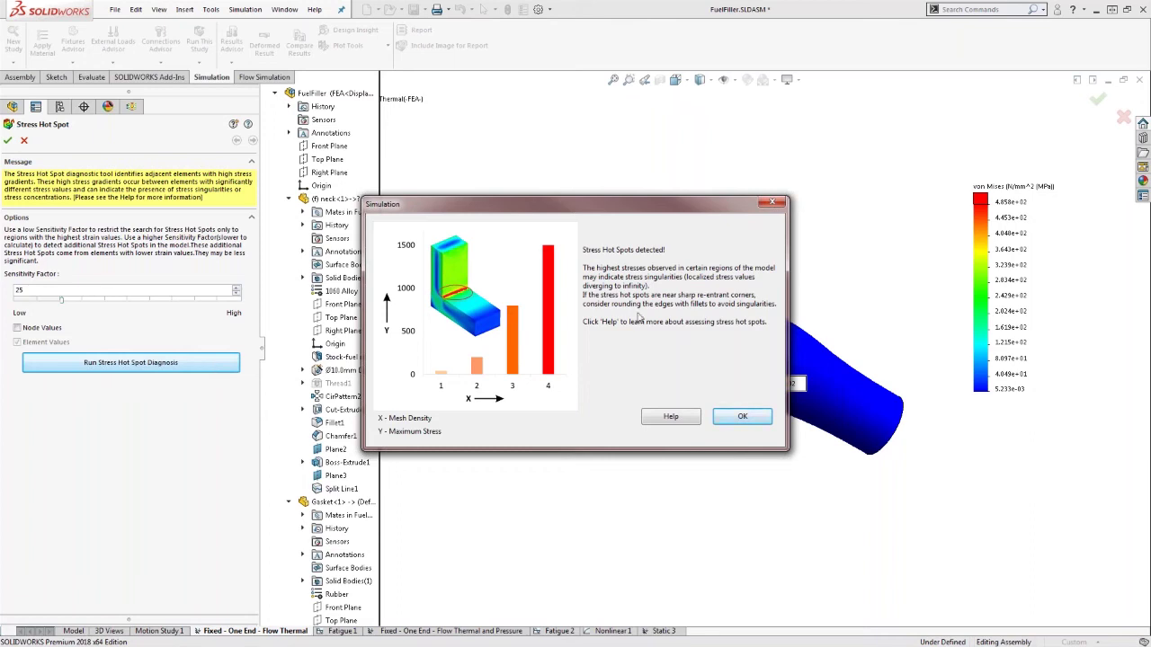
pyautogui.click(760, 422)
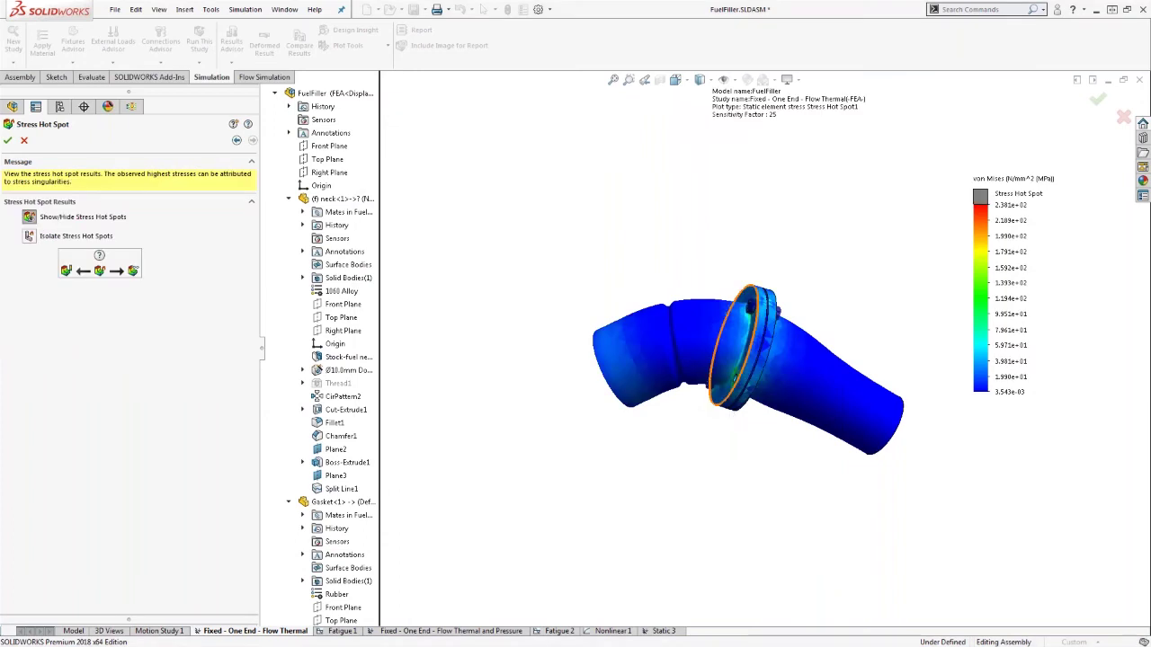
# Isolate the stress hot spots, examine the flagged elements near the flange's bolt hole, and accept the diagnostic
pyautogui.moveTo(785, 412); pyautogui.dragTo(874, 417, button='middle')
pyautogui.scroll(-6, 847, 385)
pyautogui.moveTo(794, 419); pyautogui.dragTo(794, 389, button='middle')
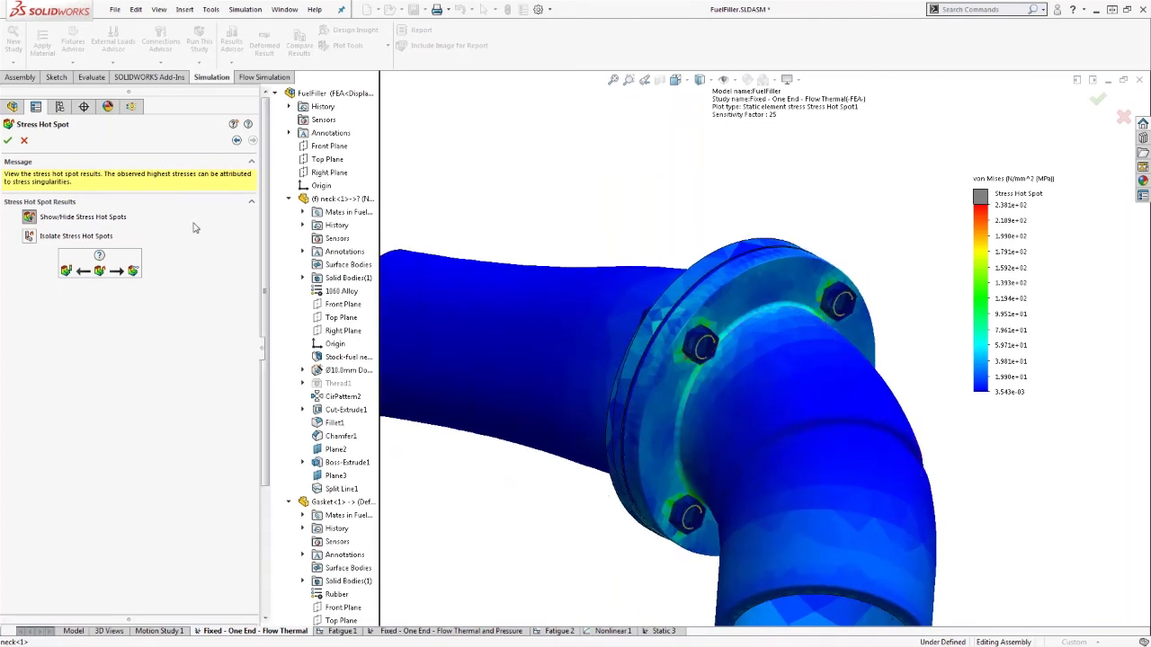
pyautogui.click(30, 235)
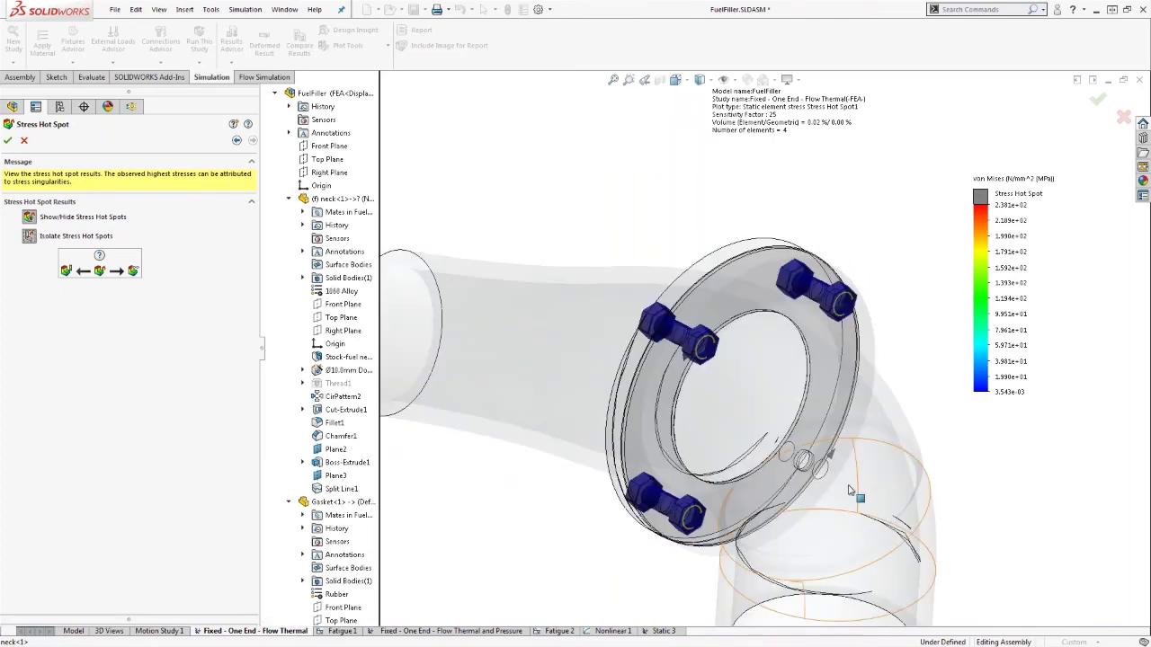
pyautogui.scroll(-2, 841, 479)
pyautogui.moveTo(840, 476); pyautogui.dragTo(713, 385, button='middle')
pyautogui.scroll(5, 712, 385)
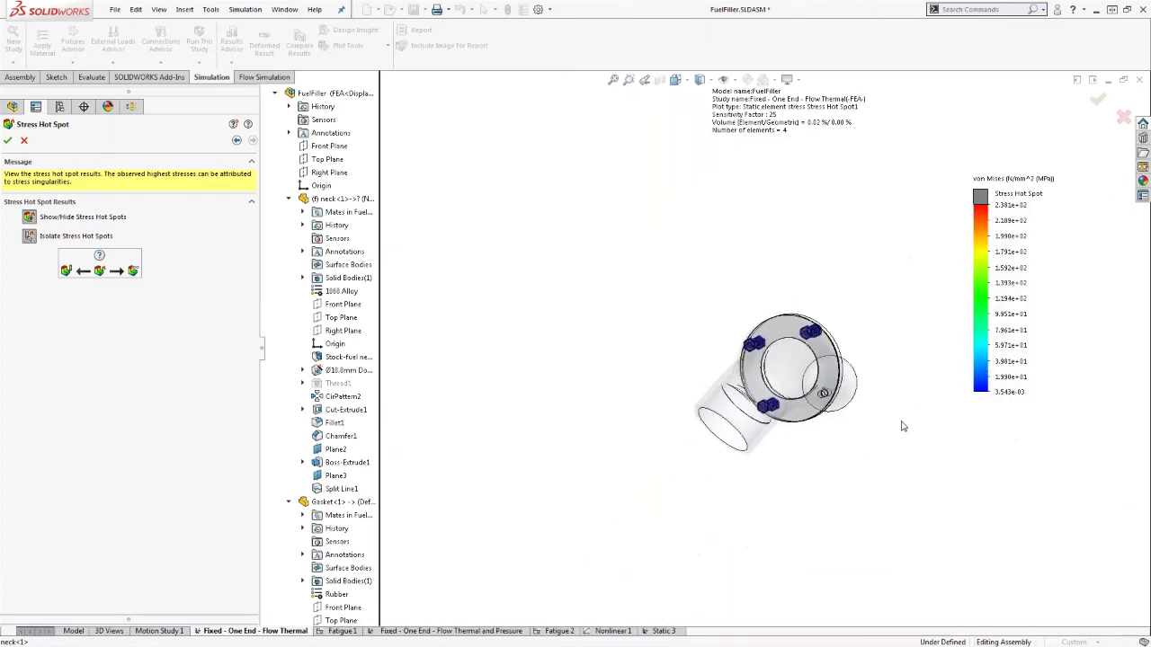
pyautogui.moveTo(902, 426); pyautogui.dragTo(747, 374, button='middle')
pyautogui.scroll(-3, 746, 372)
pyautogui.scroll(-5, 725, 354)
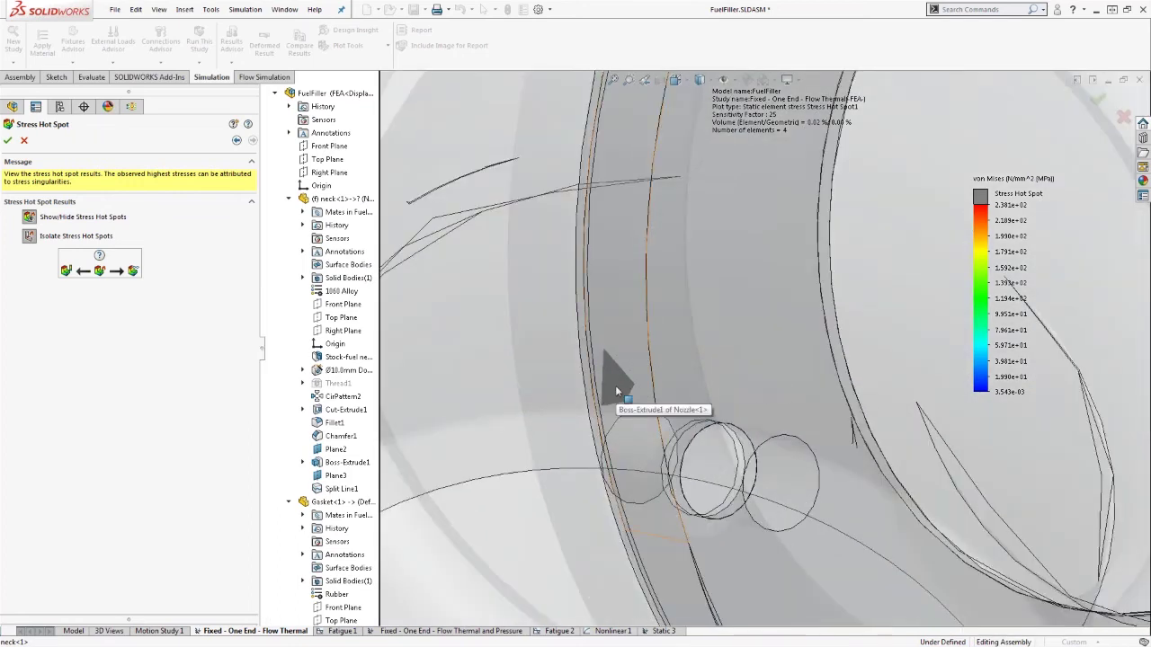
pyautogui.scroll(6, 615, 385)
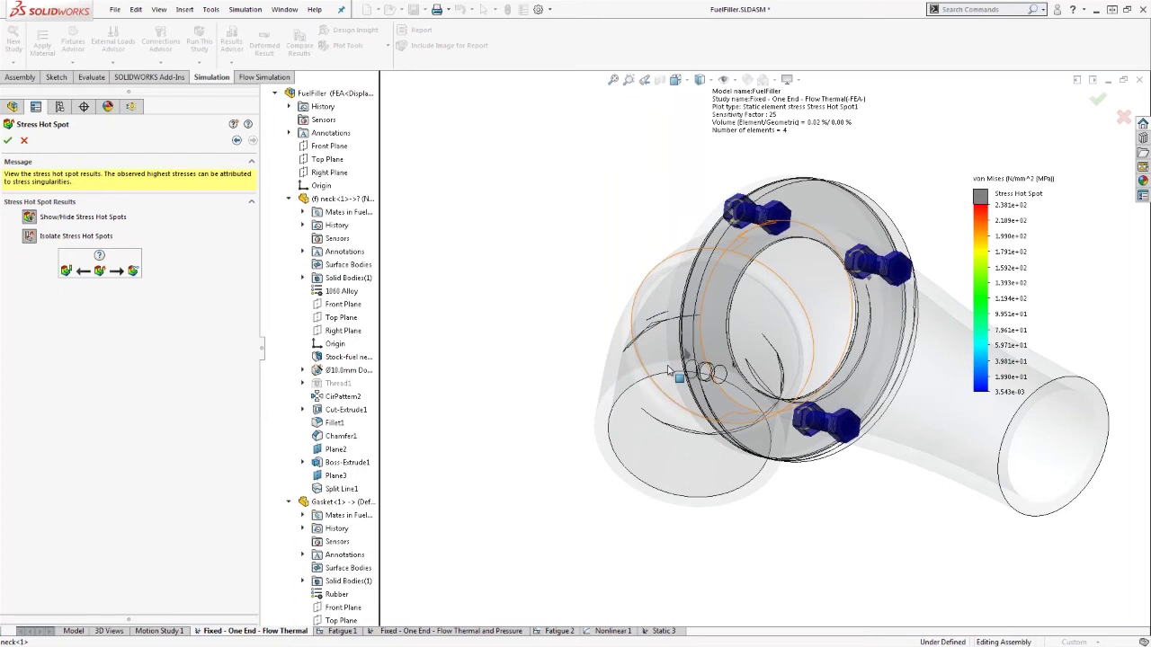
pyautogui.click(8, 140)
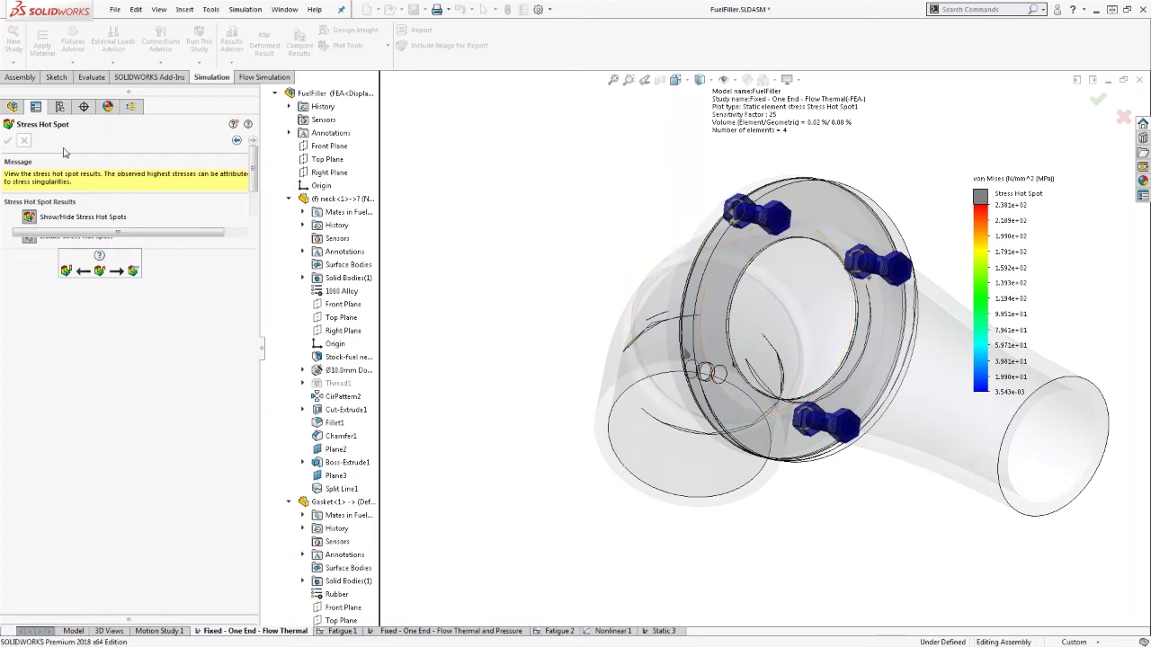
# Display the gasket-only stress plot again and return to the whole-assembly von Mises stress plot
pyautogui.click(6, 456)
pyautogui.doubleClick(76, 469)
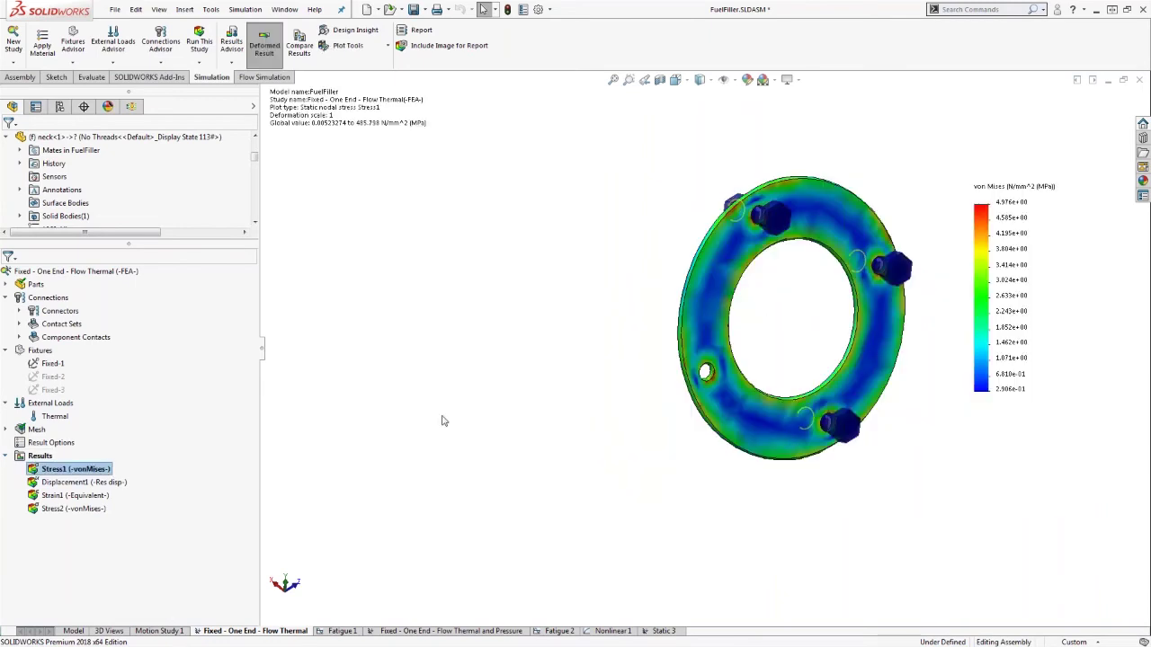
pyautogui.doubleClick(56, 509)
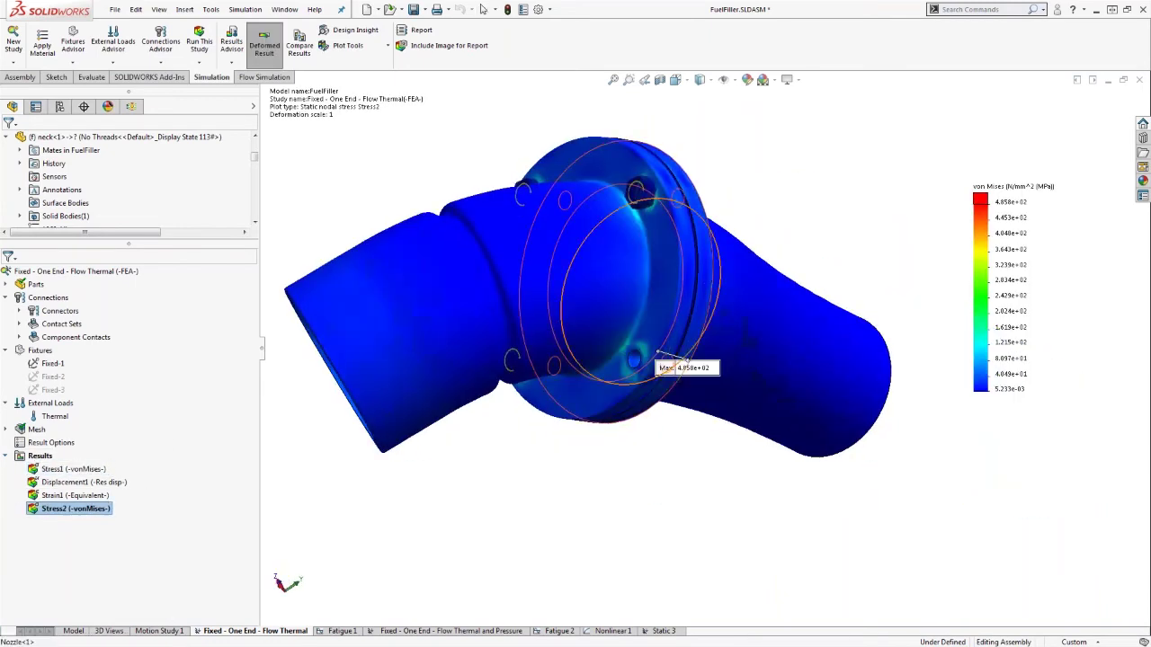
# Probe the whole-assembly stress plot on the neck flange beside the bolt head and at the adjacent neck edge
pyautogui.scroll(-3, 682, 251)
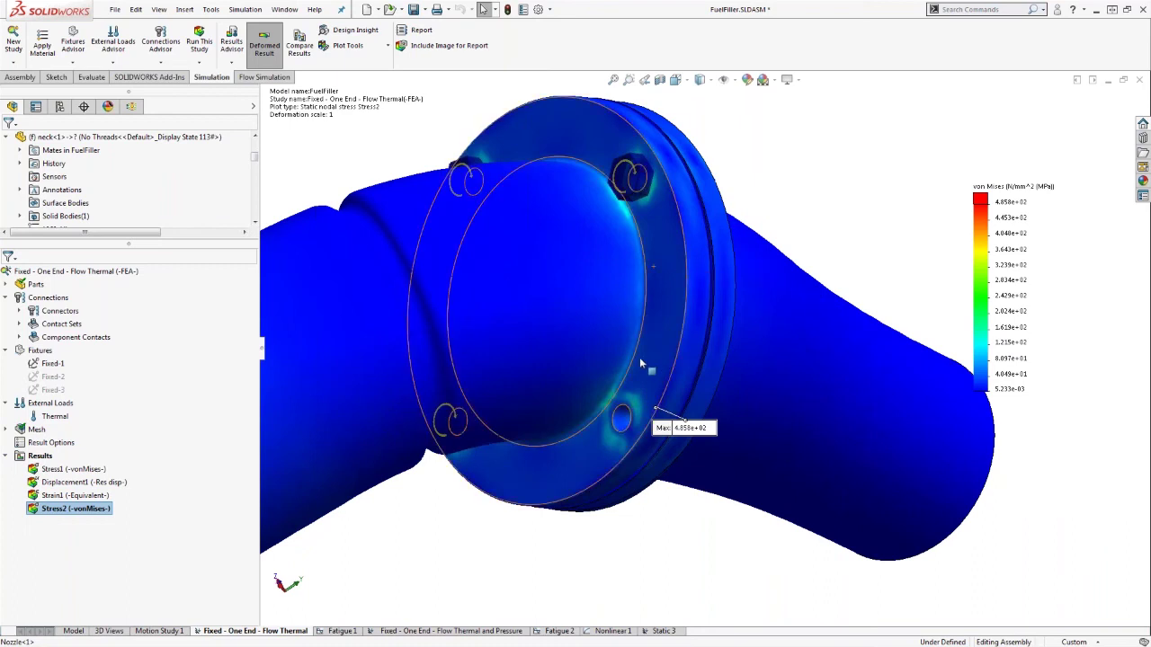
pyautogui.scroll(-3, 657, 196)
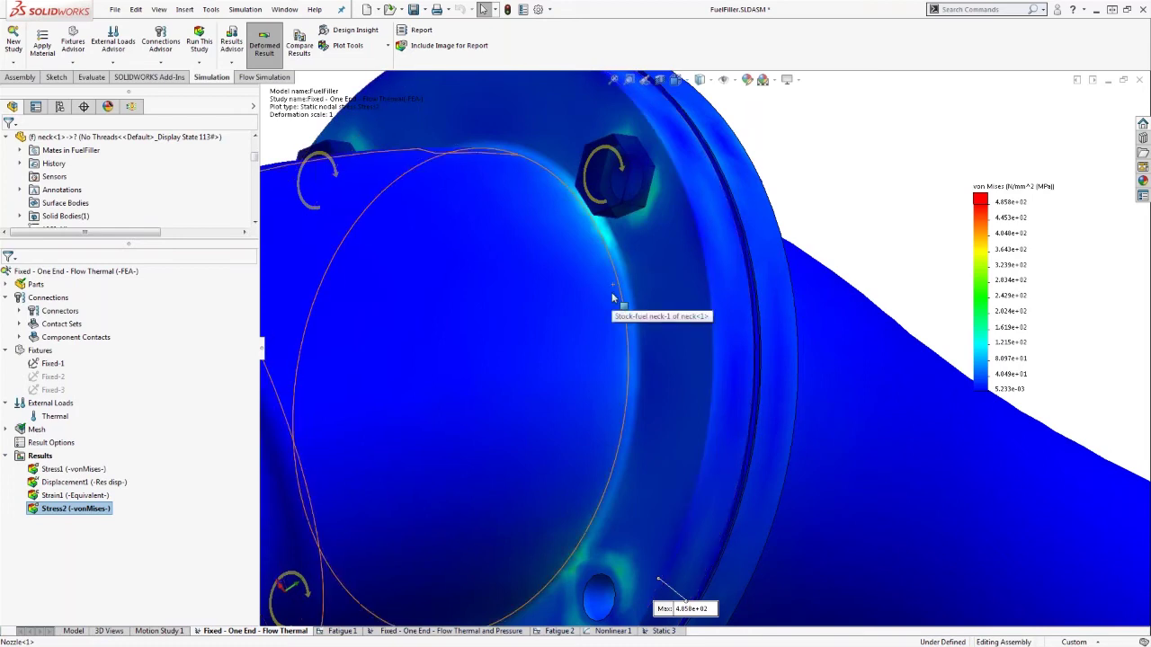
pyautogui.rightClick(58, 509)
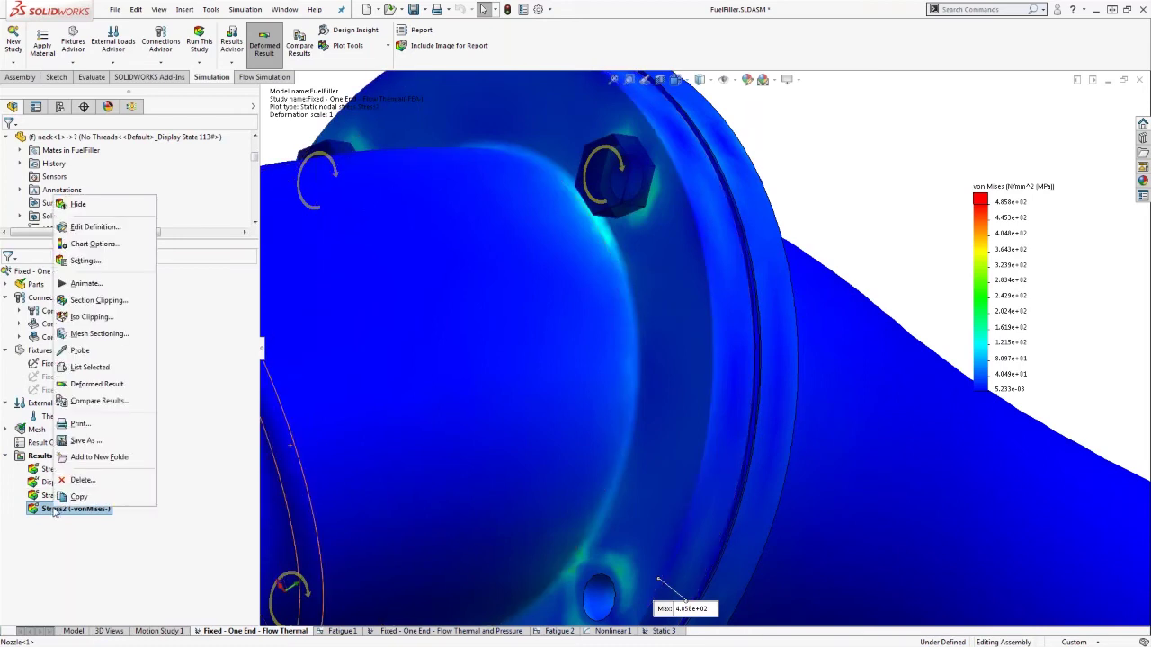
pyautogui.click(79, 350)
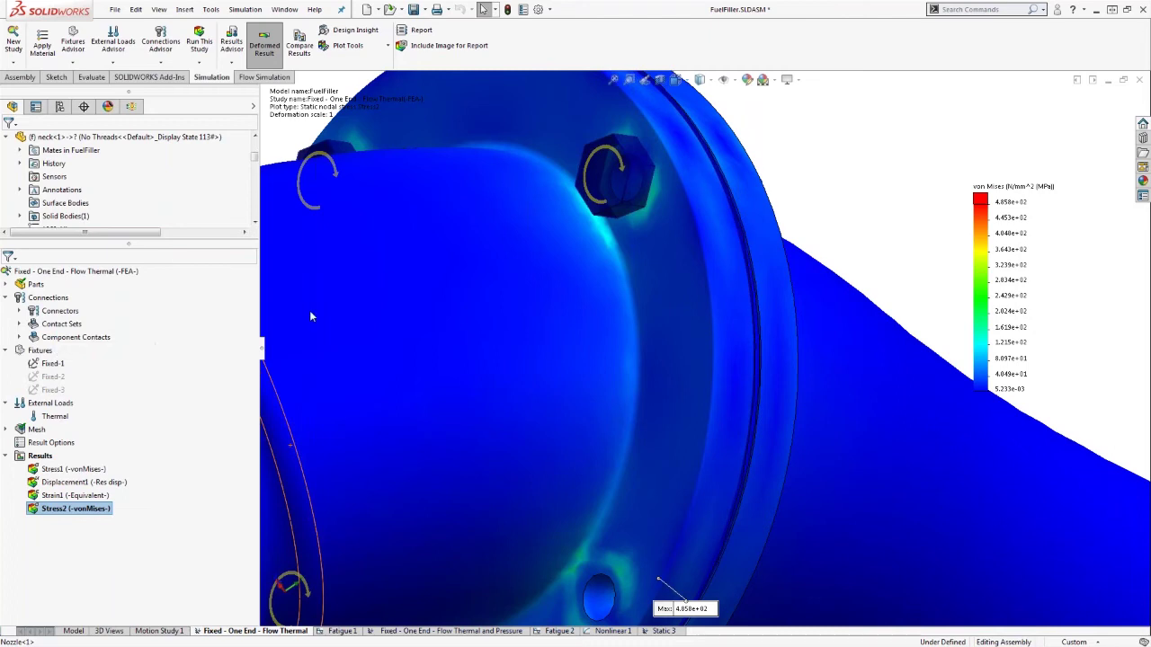
pyautogui.scroll(-3, 654, 229)
pyautogui.click(645, 271)
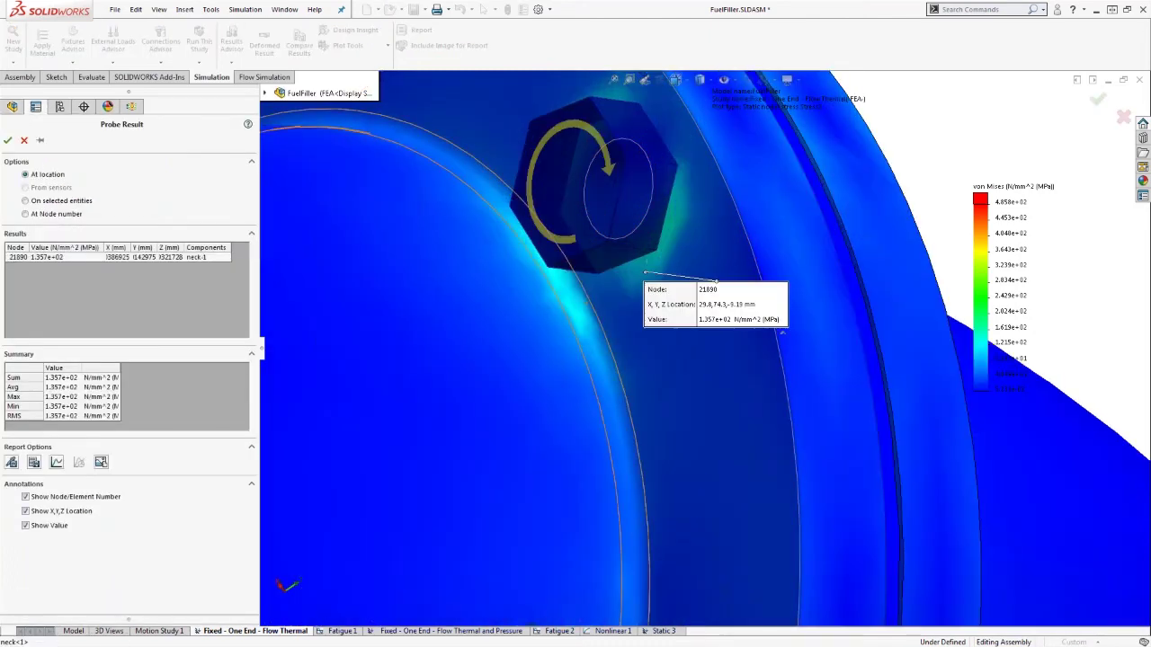
pyautogui.click(567, 293)
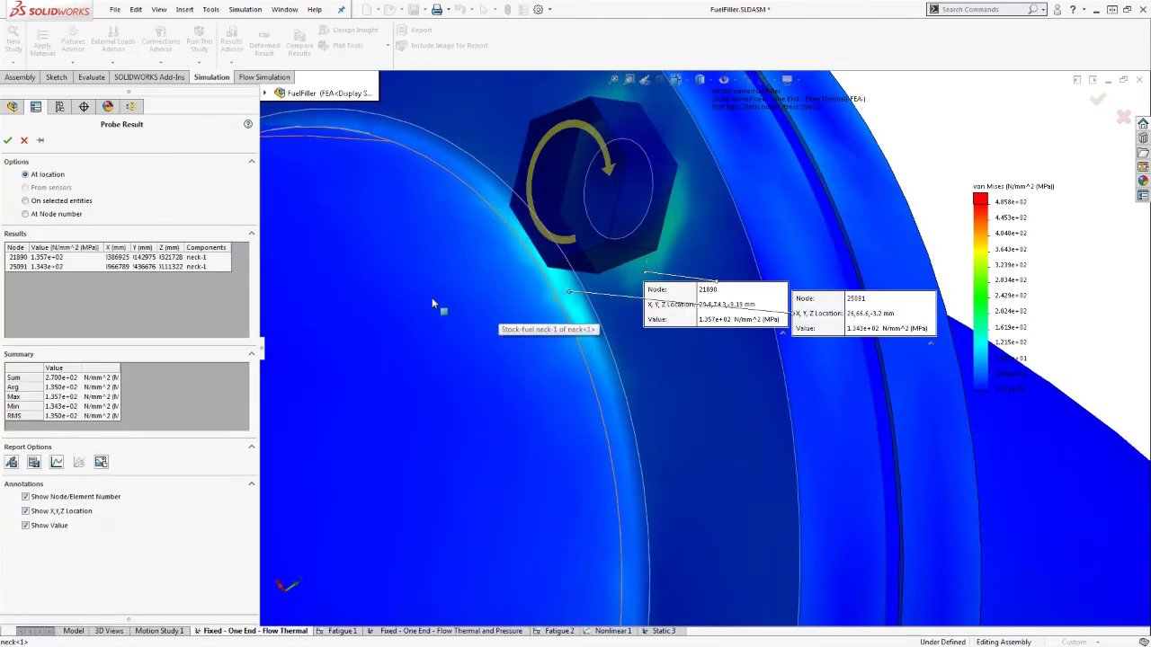
# Probe the stress beside the open bolt hole and at the nearby neck edge, and close the probe without keeping its results
pyautogui.scroll(6, 659, 388)
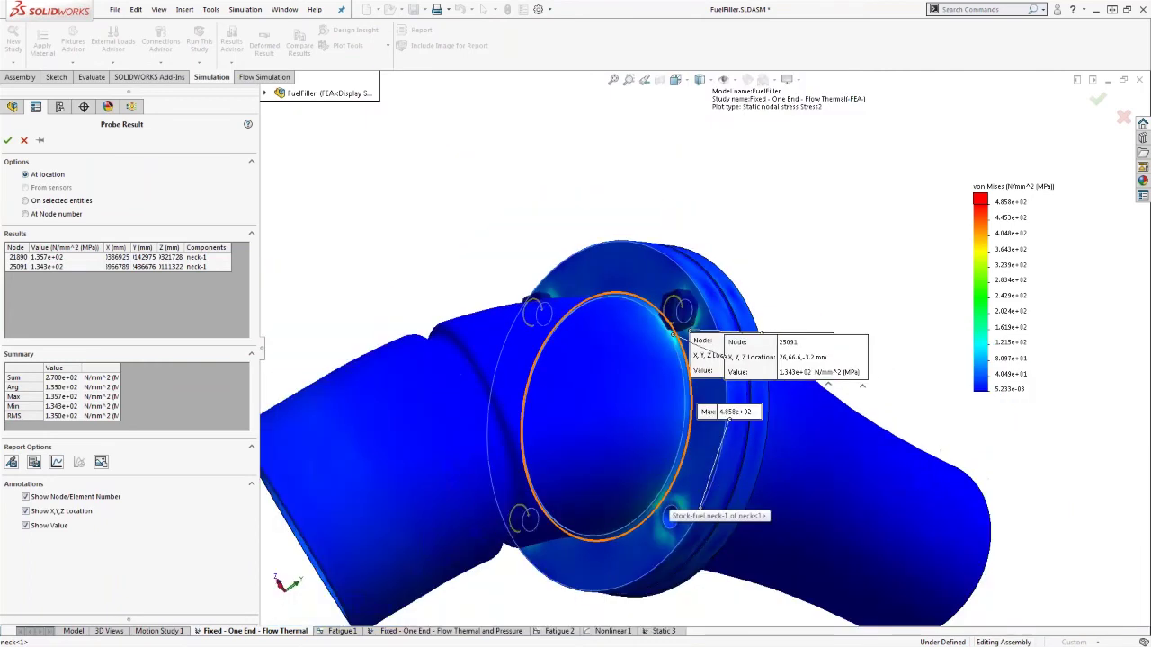
pyautogui.scroll(-6, 727, 425)
pyautogui.click(726, 431)
pyautogui.click(655, 401)
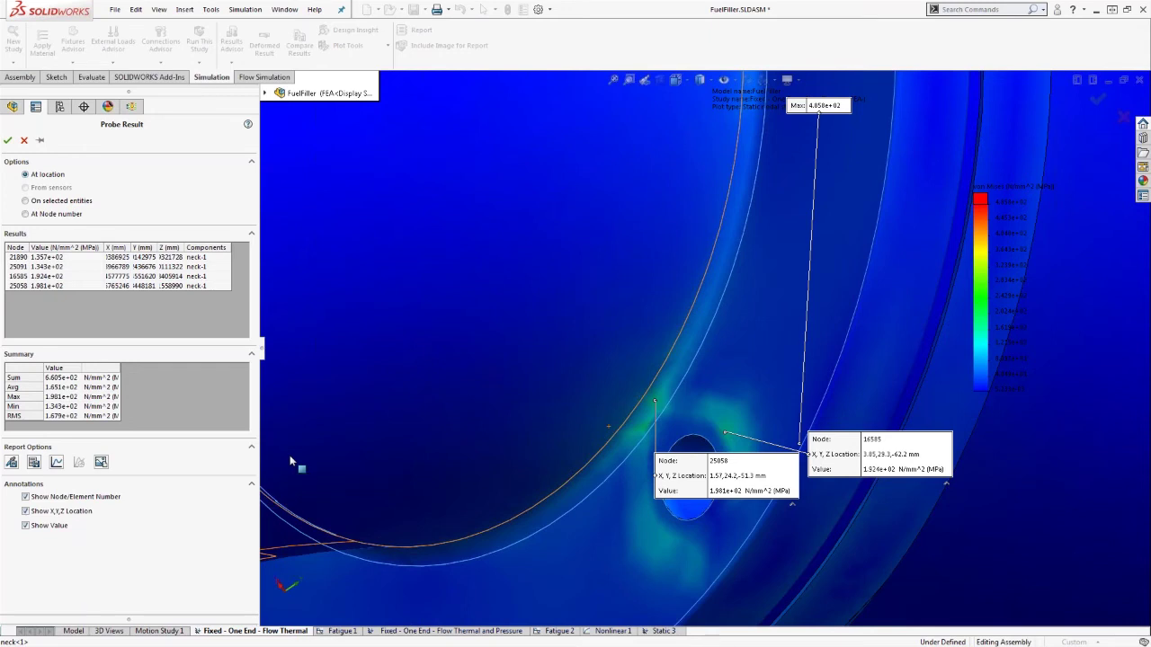
pyautogui.moveTo(501, 416); pyautogui.dragTo(621, 313, button='middle')
pyautogui.scroll(6, 621, 311)
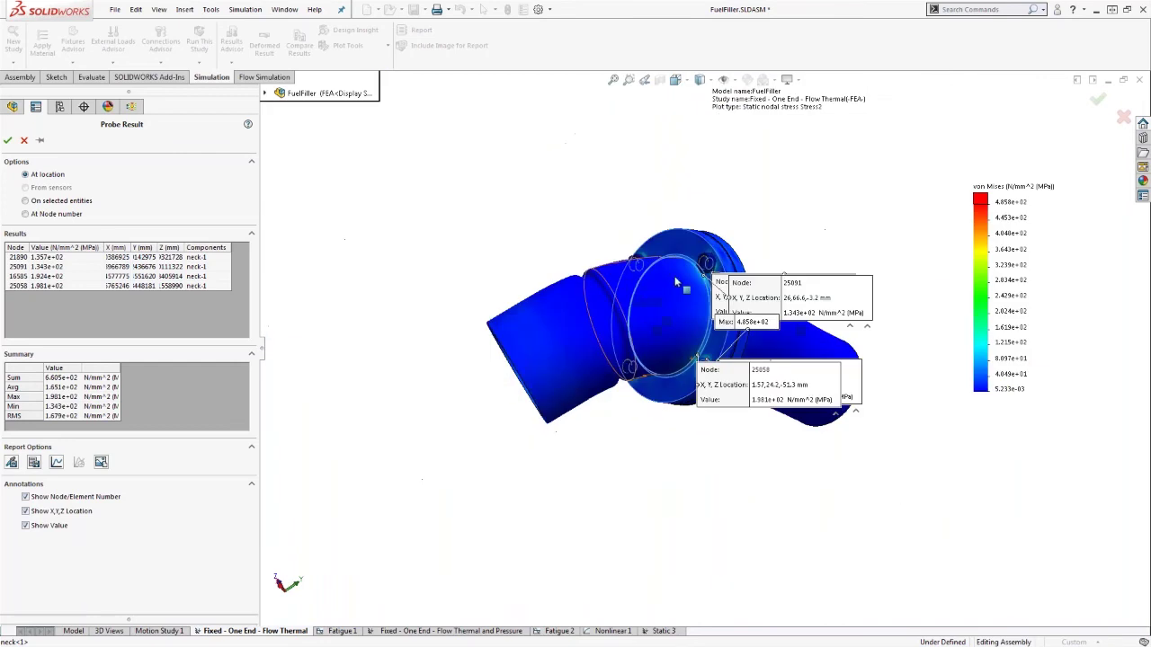
pyautogui.scroll(-4, 674, 278)
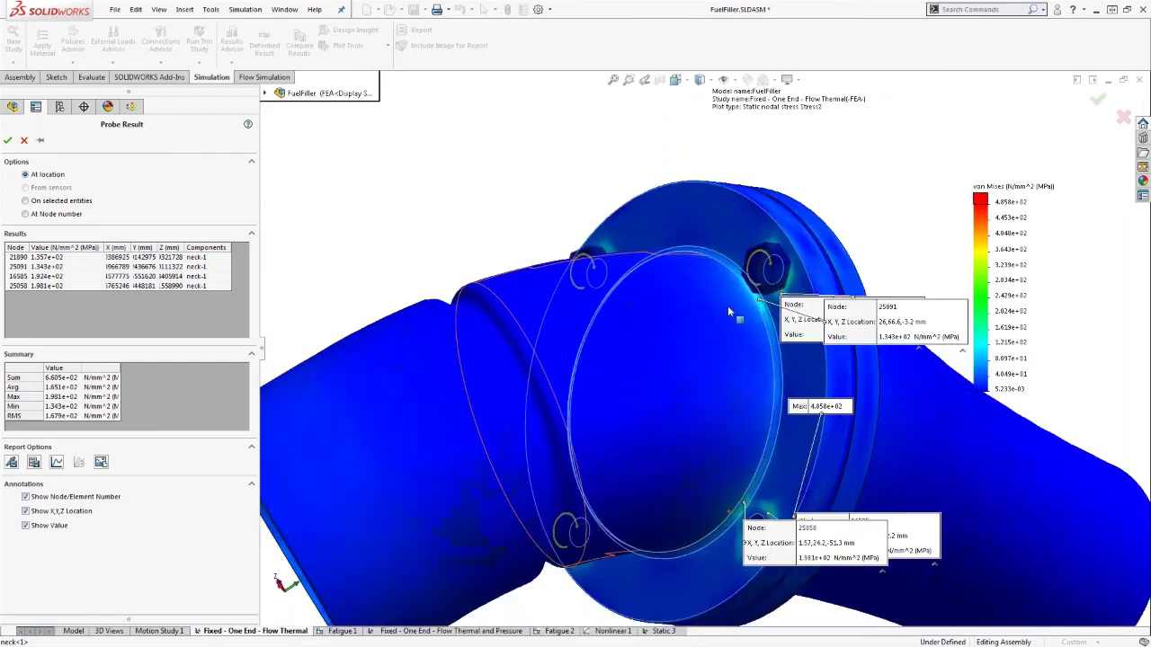
pyautogui.click(25, 140)
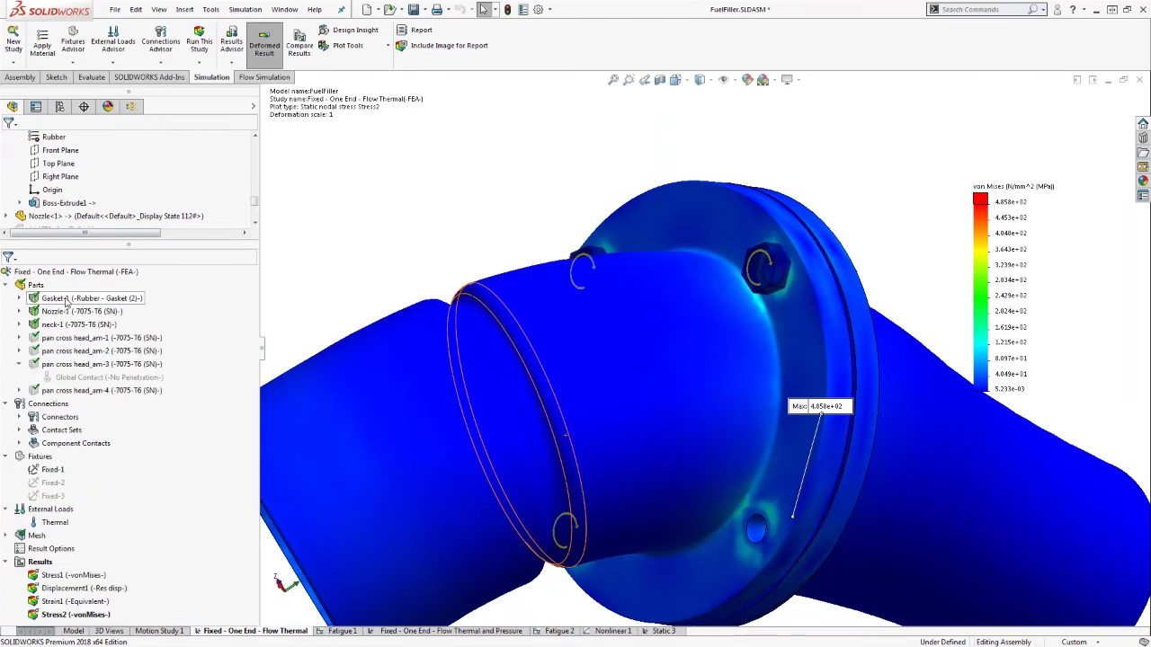
# Review the material properties of the nozzle part, including yield strength and thermal expansion coefficient, without changing them
pyautogui.rightClick(69, 316)
pyautogui.click(120, 326)
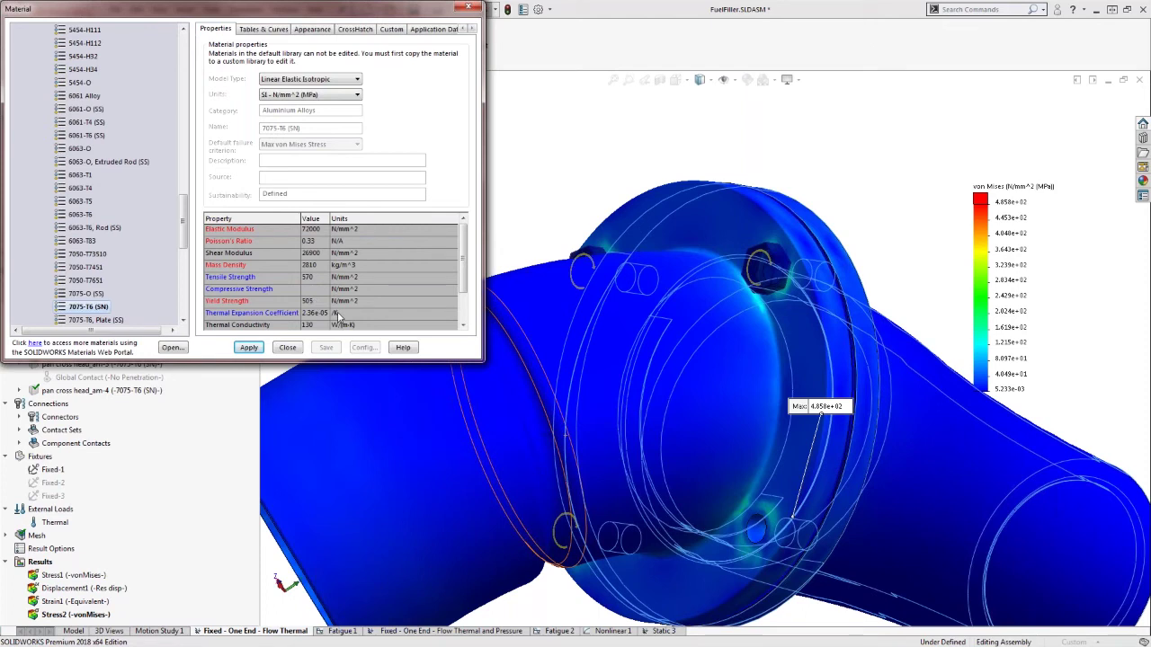
pyautogui.click(468, 7)
# Move the maximum stress callout to the empty area below the assembly
pyautogui.scroll(-5, 532, 210)
pyautogui.moveTo(532, 210); pyautogui.dragTo(706, 487, button='middle')
pyautogui.moveTo(706, 486); pyautogui.dragTo(608, 525)
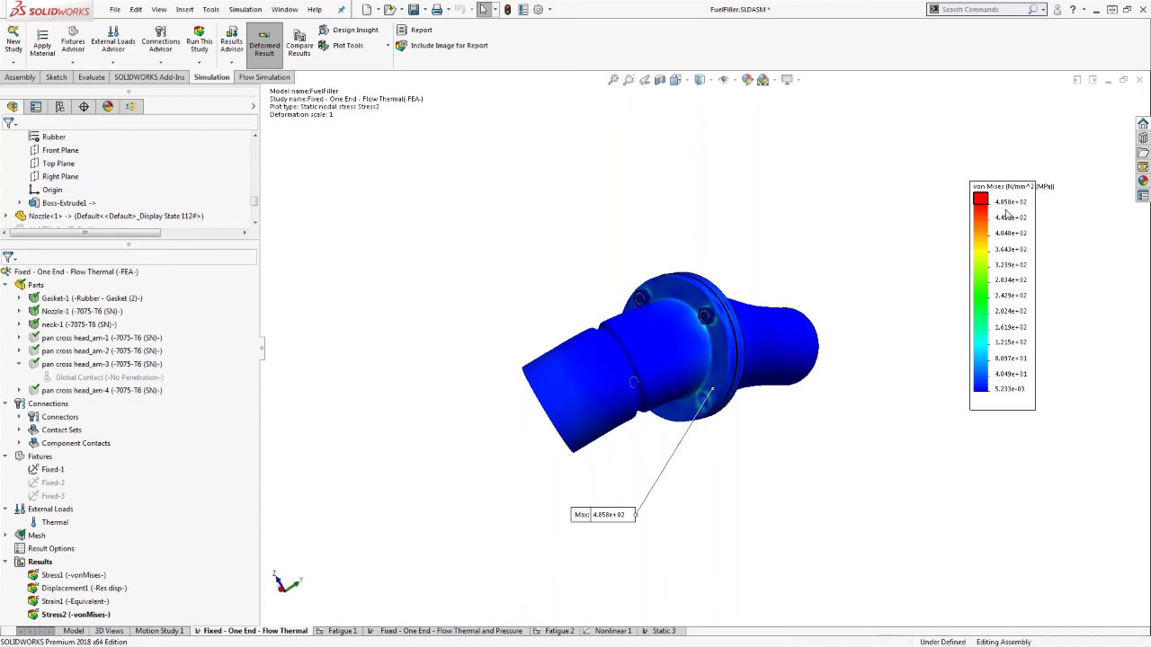
# Preview an animation of the whole-assembly stress plot and close it without saving
pyautogui.moveTo(748, 309); pyautogui.dragTo(753, 254, button='middle')
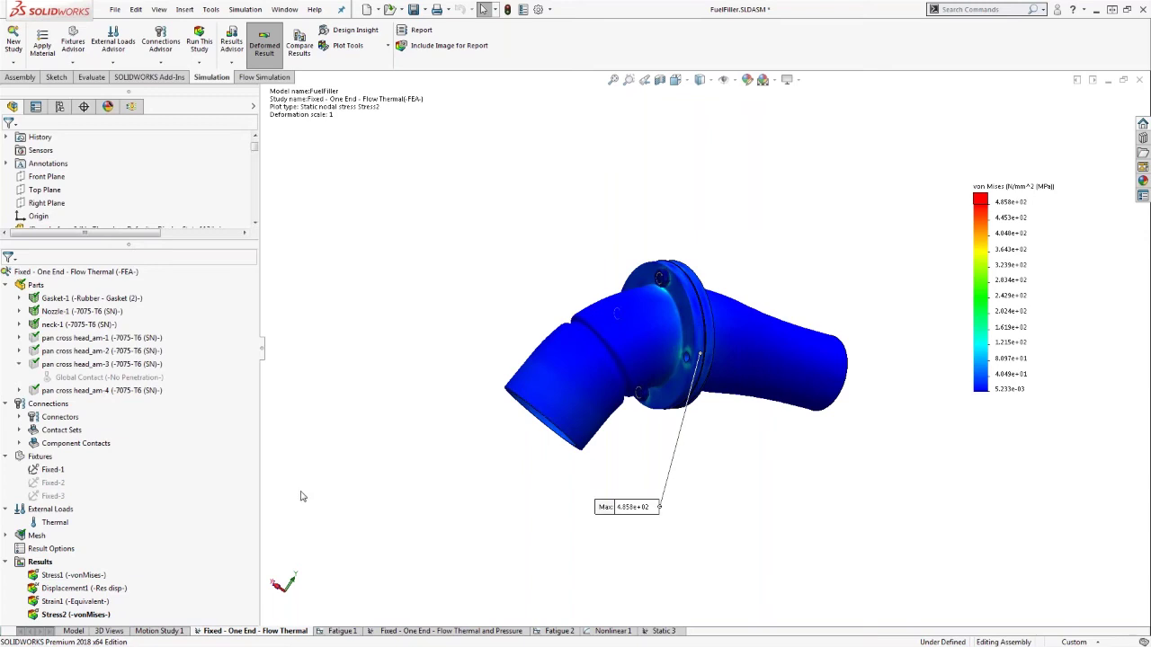
pyautogui.rightClick(86, 615)
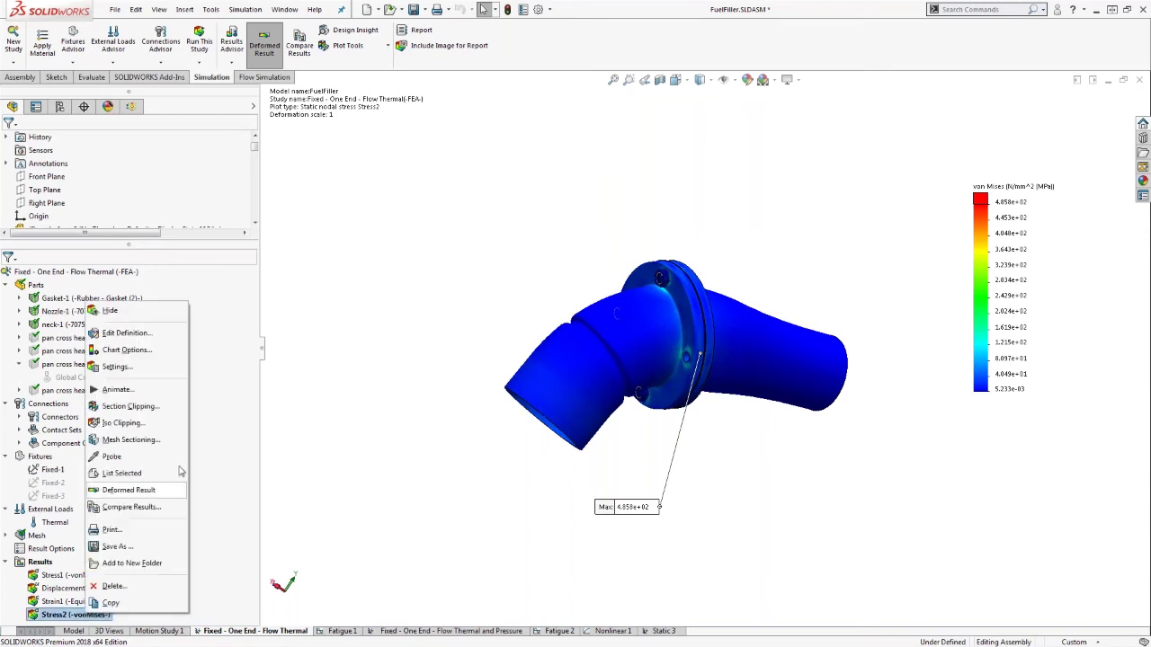
pyautogui.click(117, 389)
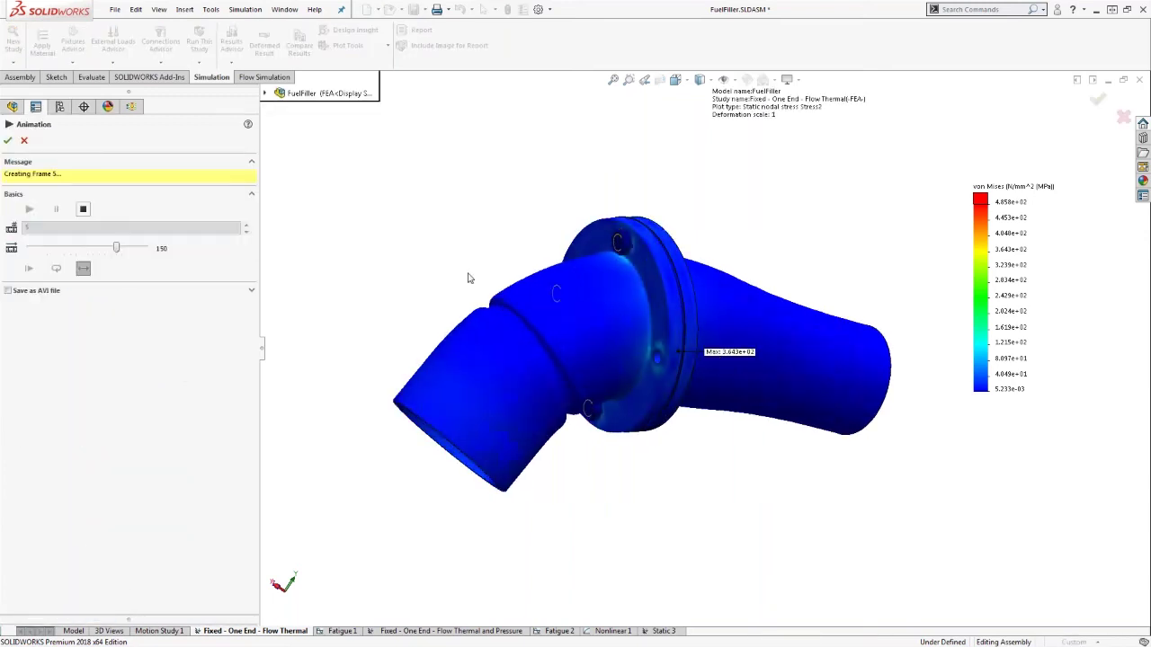
pyautogui.click(24, 141)
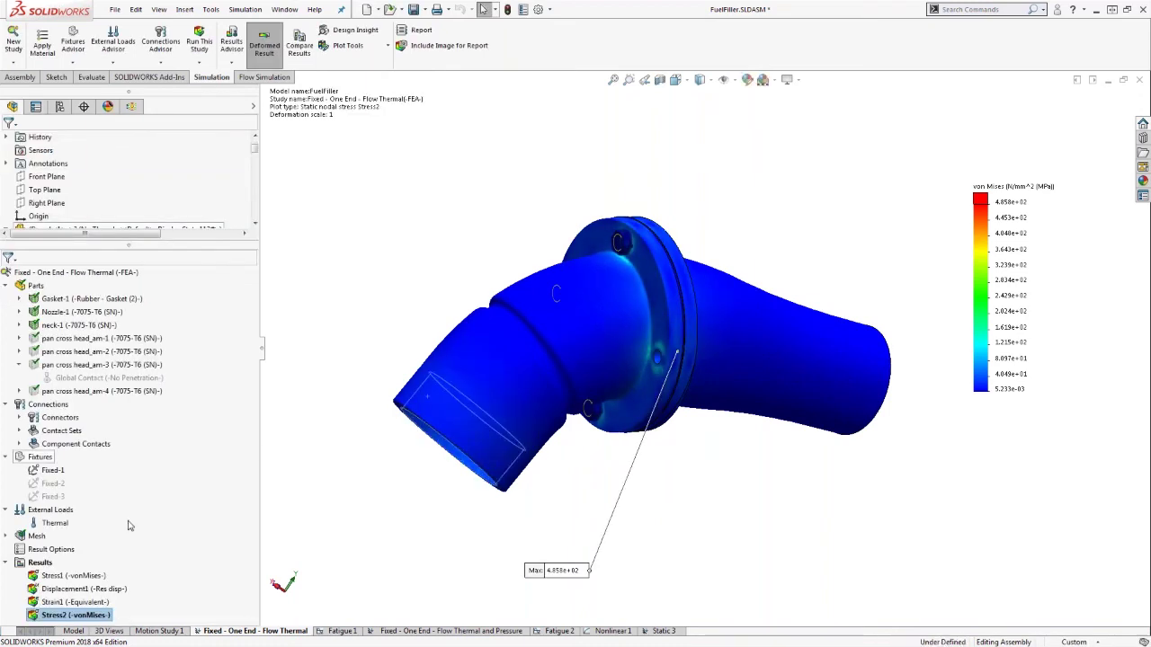
# Review the gasket stress plot from another angle and return to the whole-assembly von Mises stress plot
pyautogui.doubleClick(76, 576)
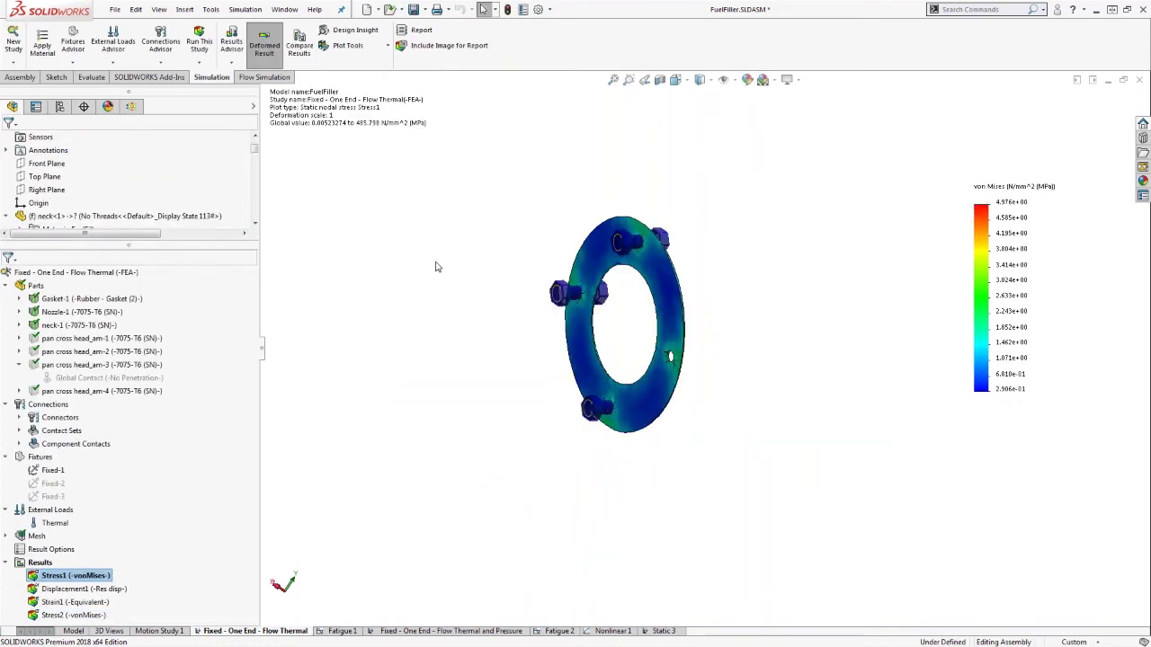
pyautogui.moveTo(436, 267); pyautogui.dragTo(471, 303, button='middle')
pyautogui.click(52, 615)
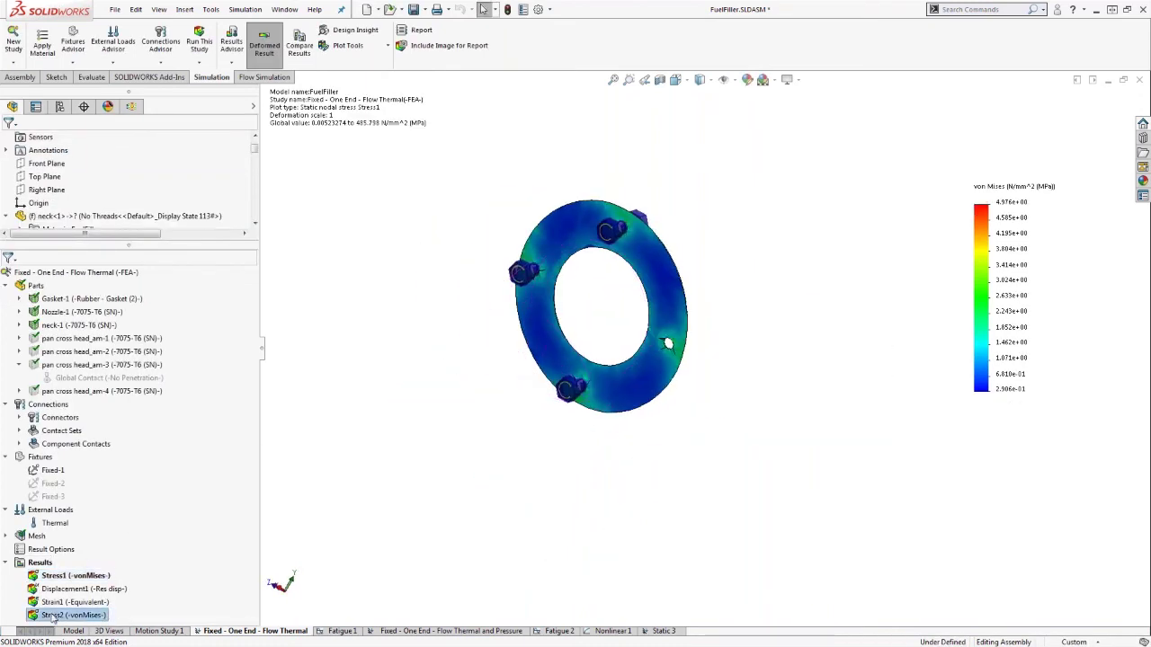
pyautogui.doubleClick(52, 615)
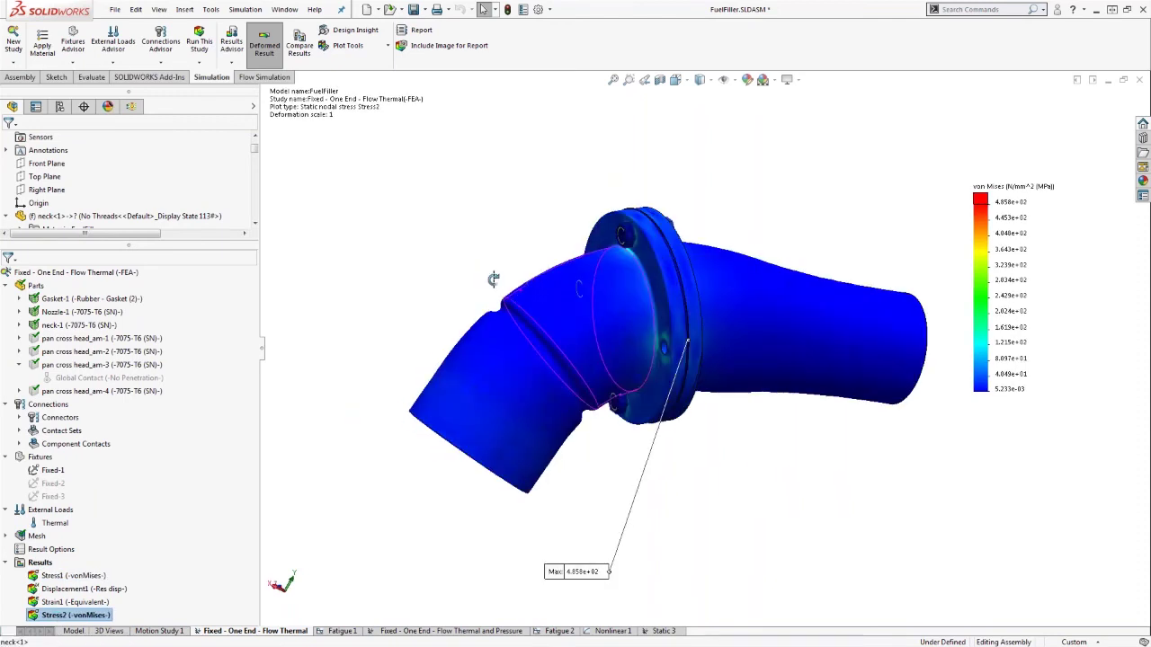
pyautogui.moveTo(492, 280); pyautogui.dragTo(416, 266, button='middle')
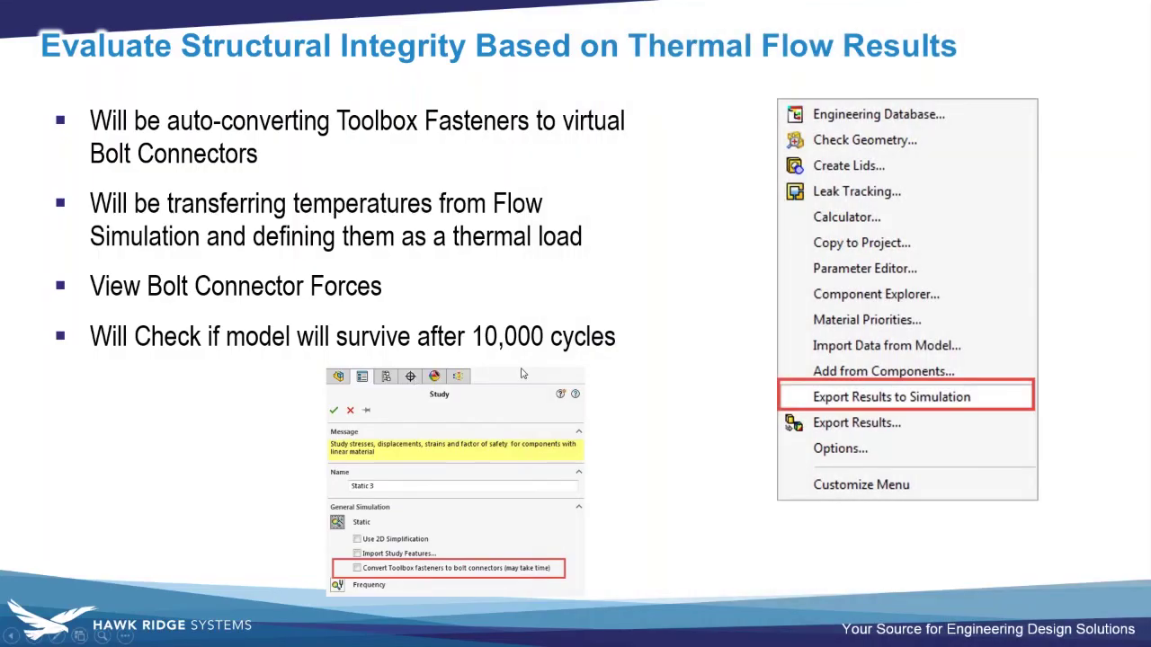
pyautogui.click(523, 373)
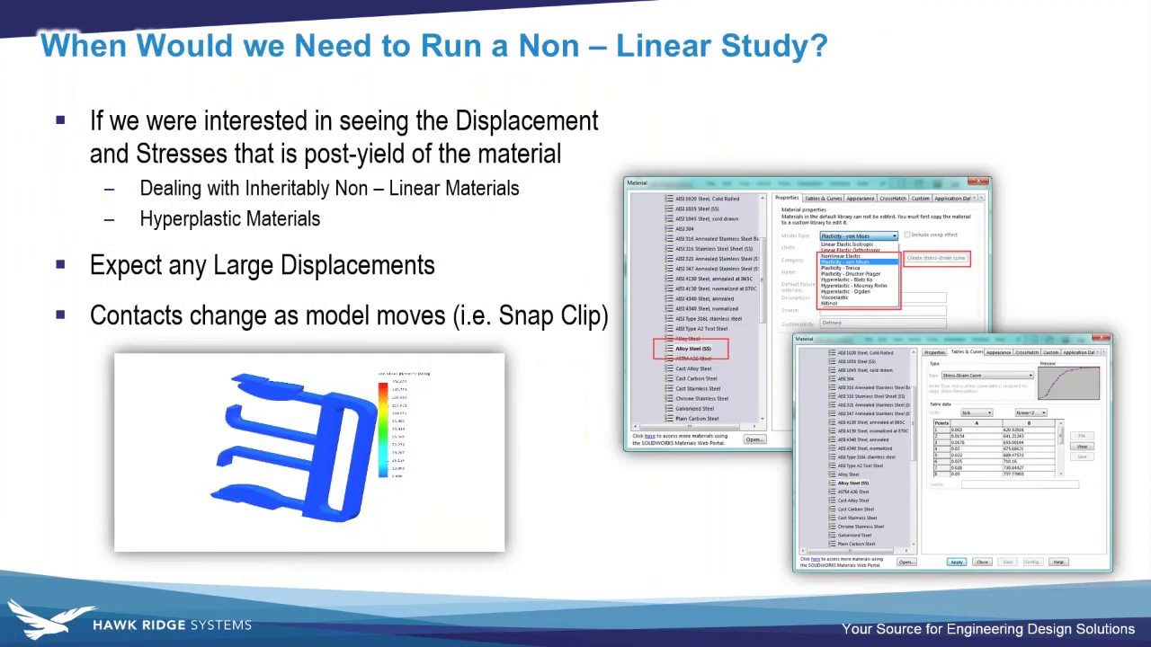
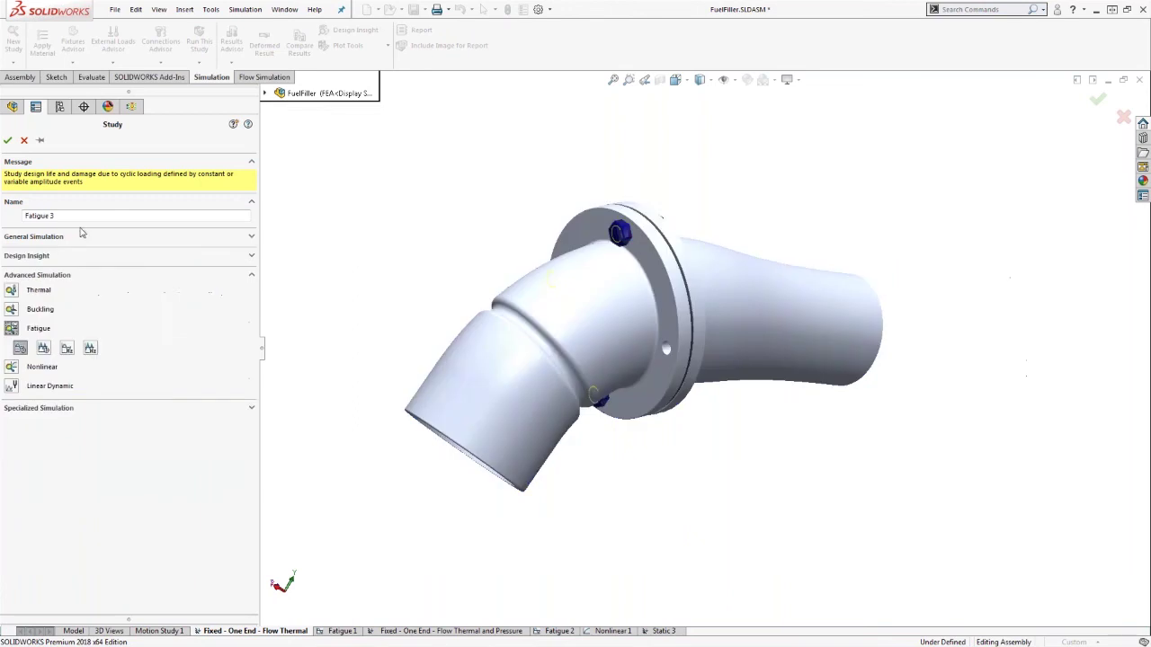
# Create the constant-amplitude fatigue study Fatigue 3 and add a loading event of 10000 cycles
pyautogui.click(9, 140)
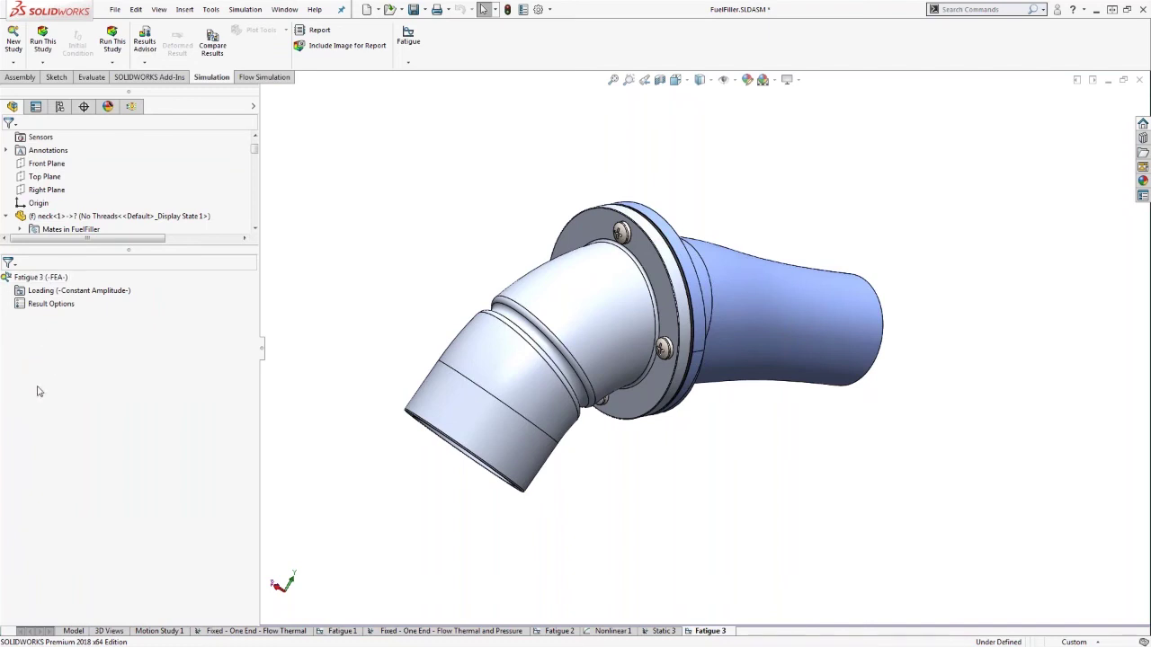
pyautogui.rightClick(81, 293)
pyautogui.click(113, 303)
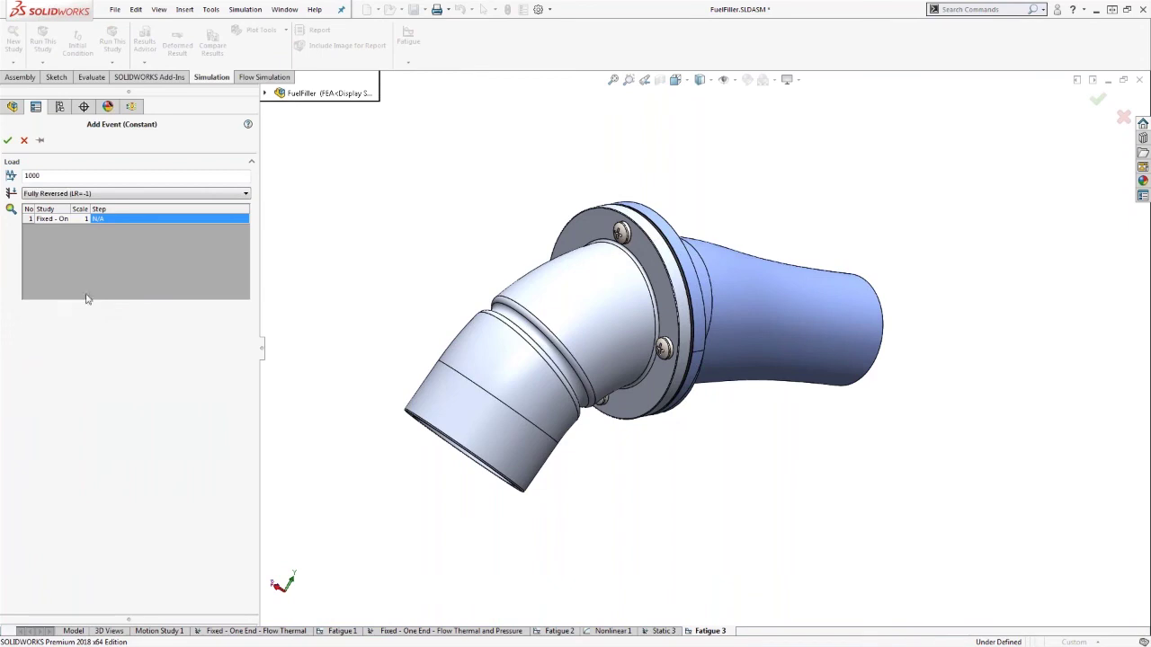
pyautogui.click(110, 181)
pyautogui.write('0')
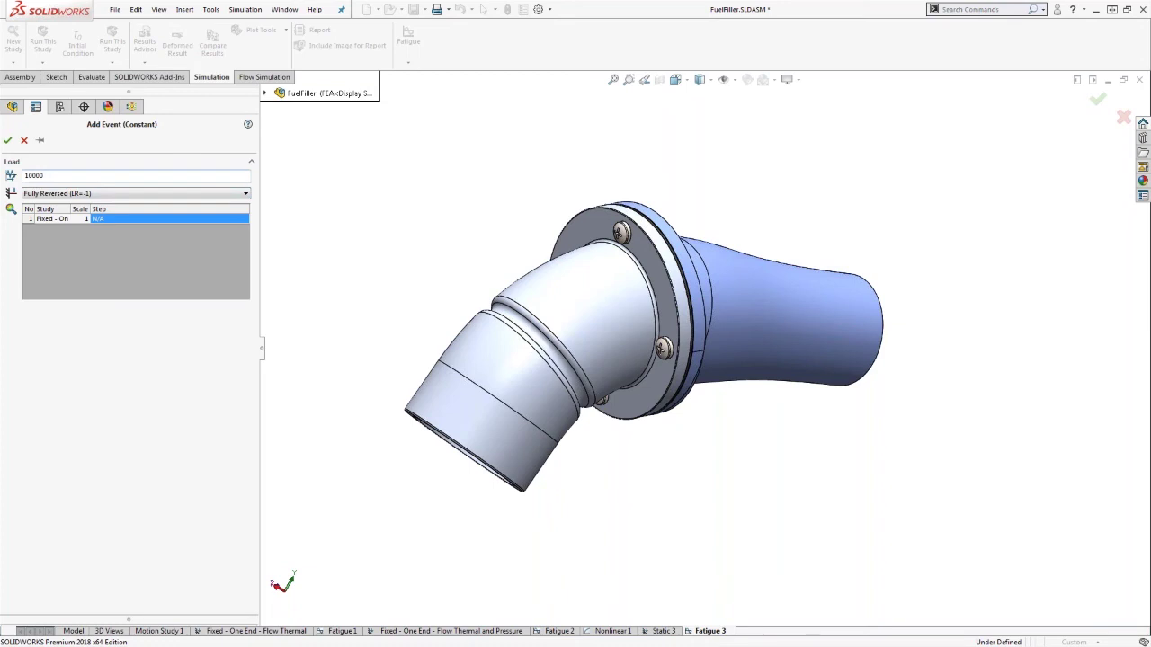
# Compare the loading type options and set the event to Zero Based (LR=0)
pyautogui.click(108, 195)
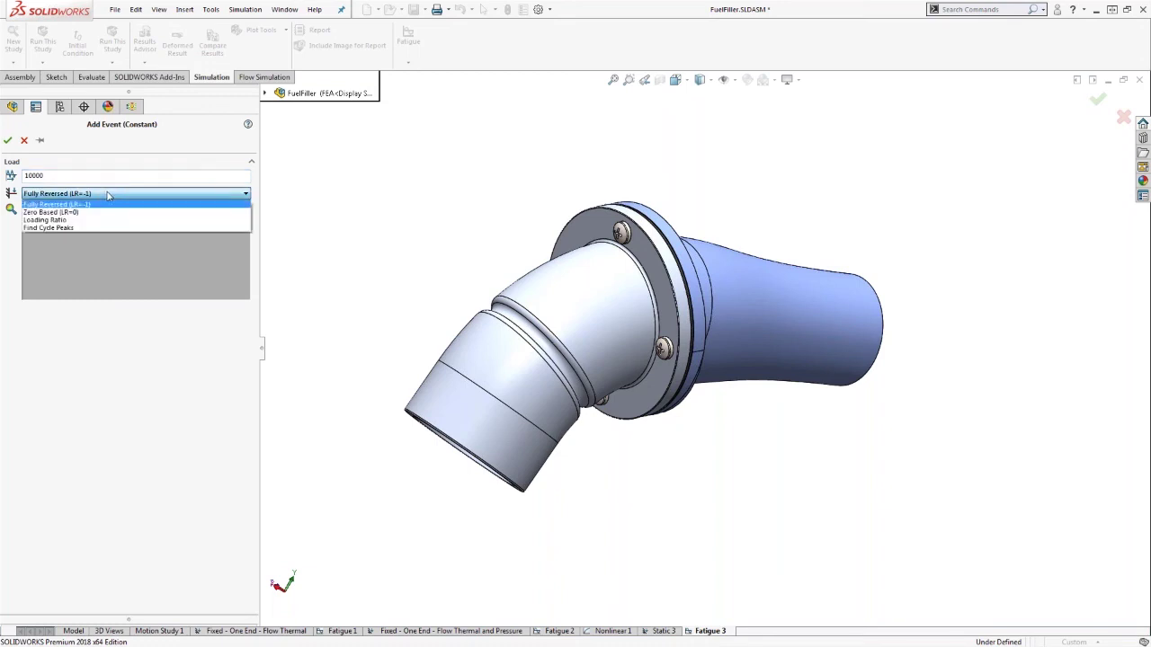
pyautogui.click(108, 194)
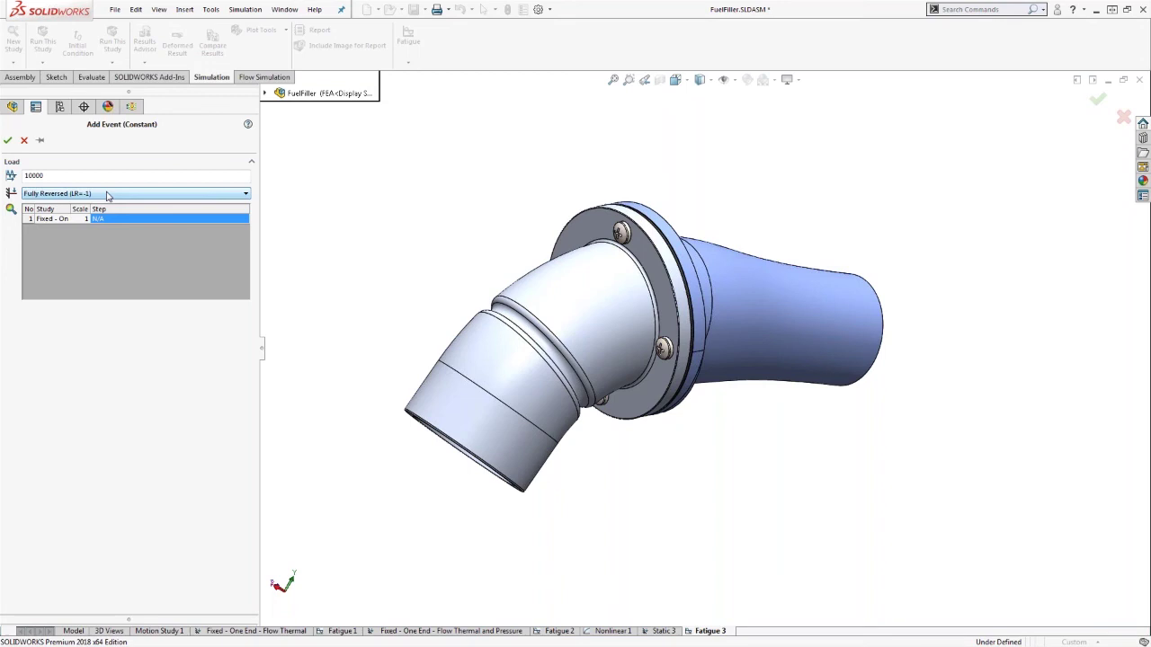
pyautogui.click(106, 195)
pyautogui.click(81, 214)
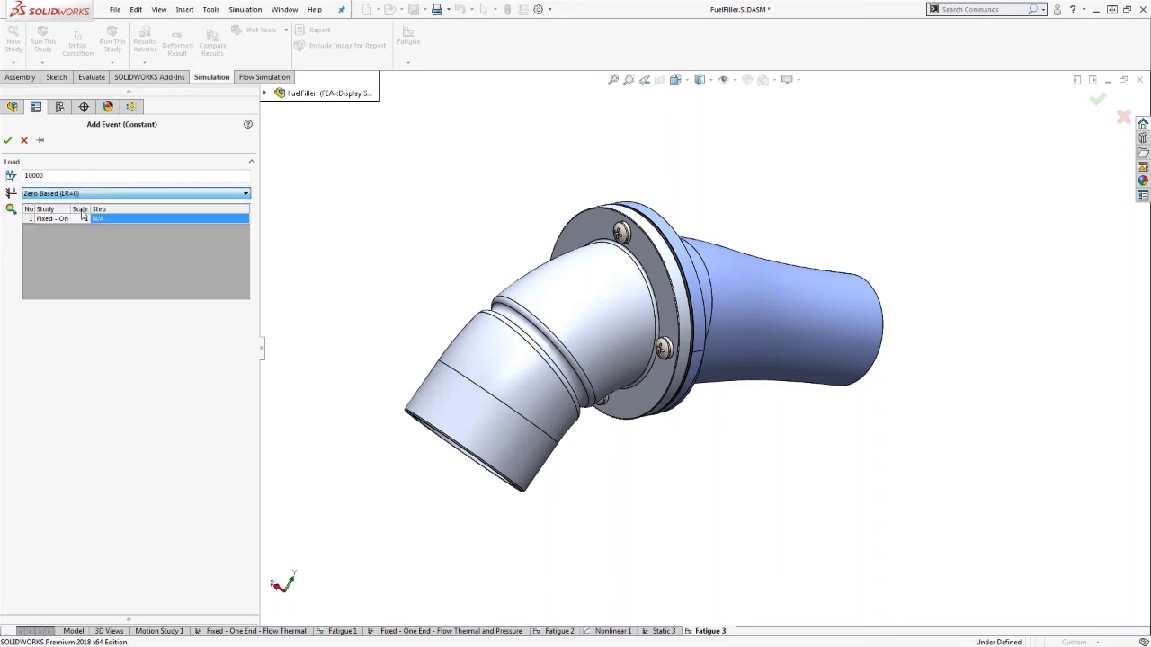
pyautogui.click(99, 195)
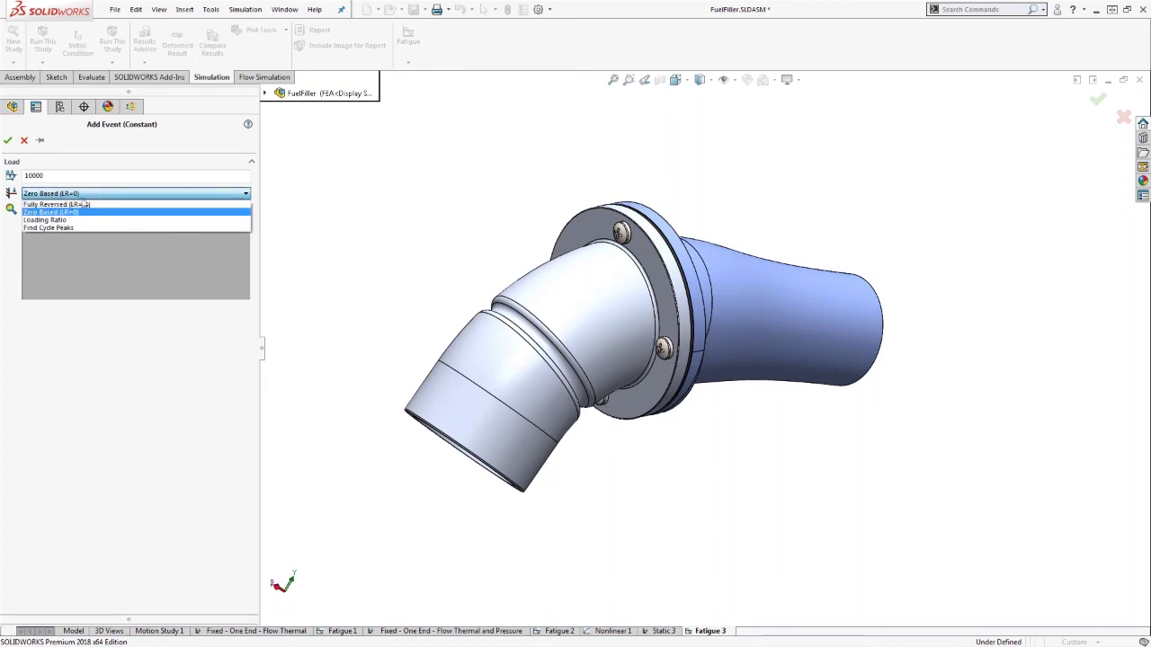
pyautogui.click(86, 205)
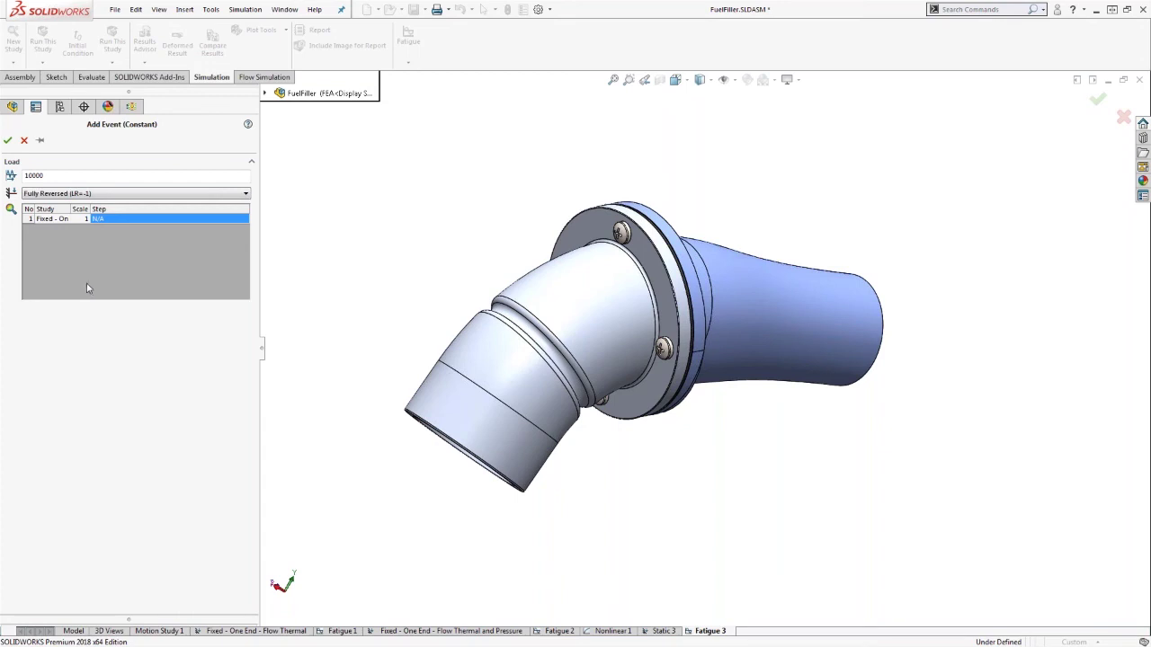
pyautogui.click(42, 194)
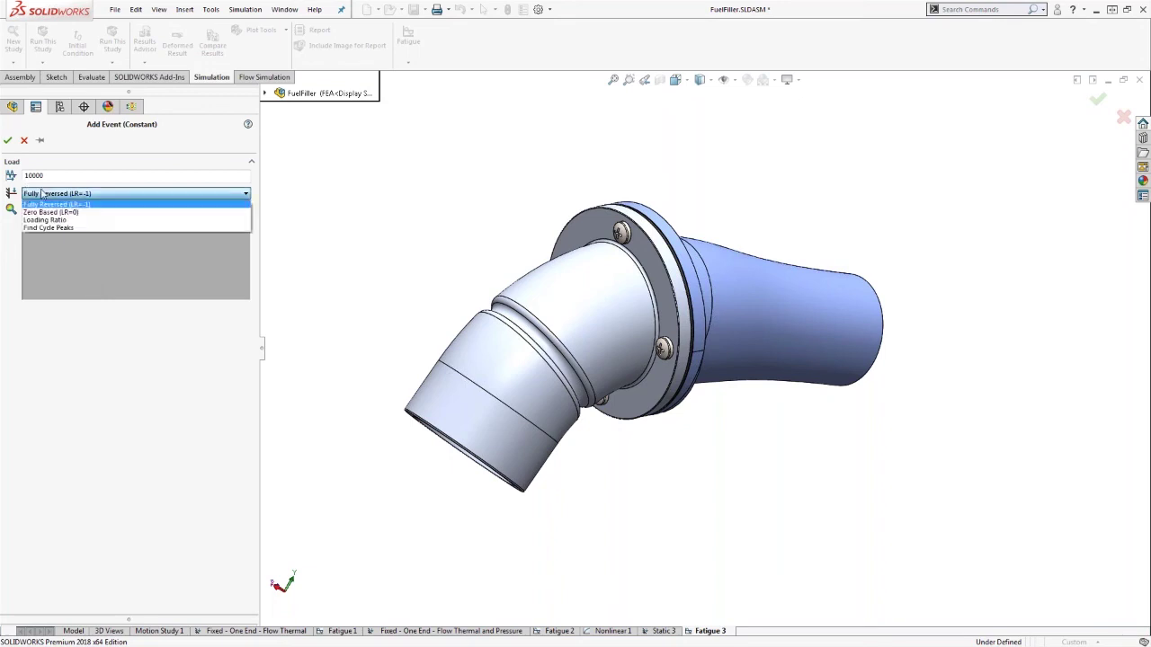
pyautogui.click(54, 213)
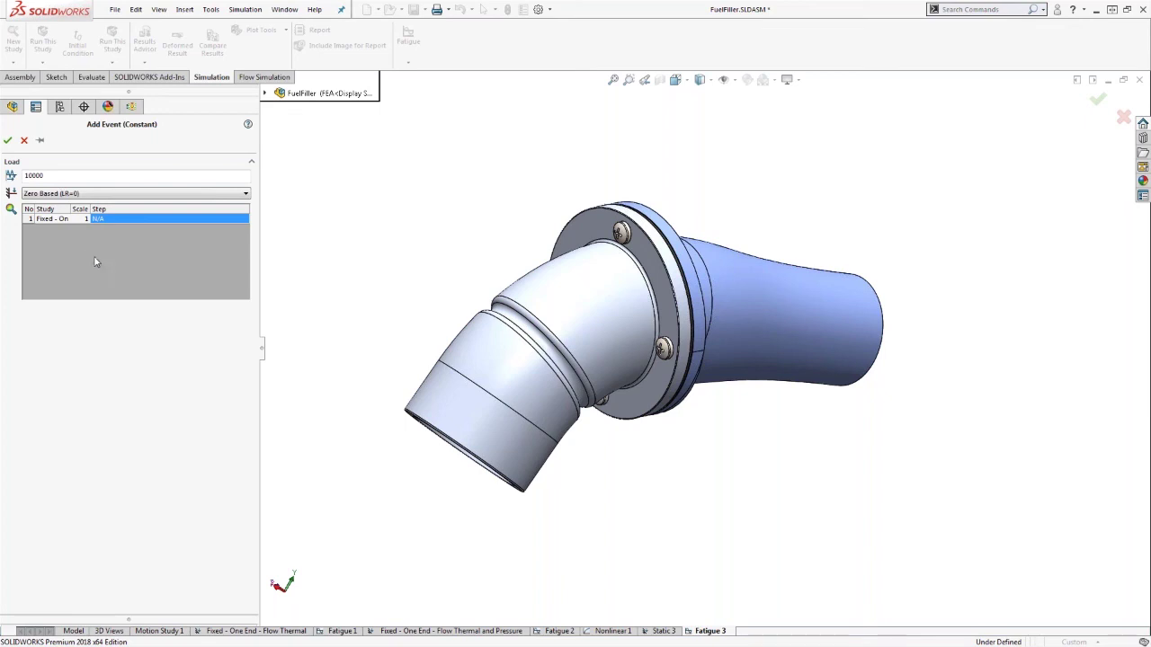
# Associate the event with the Fixed - One End - Flow Thermal study and accept it
pyautogui.click(63, 220)
pyautogui.click(65, 220)
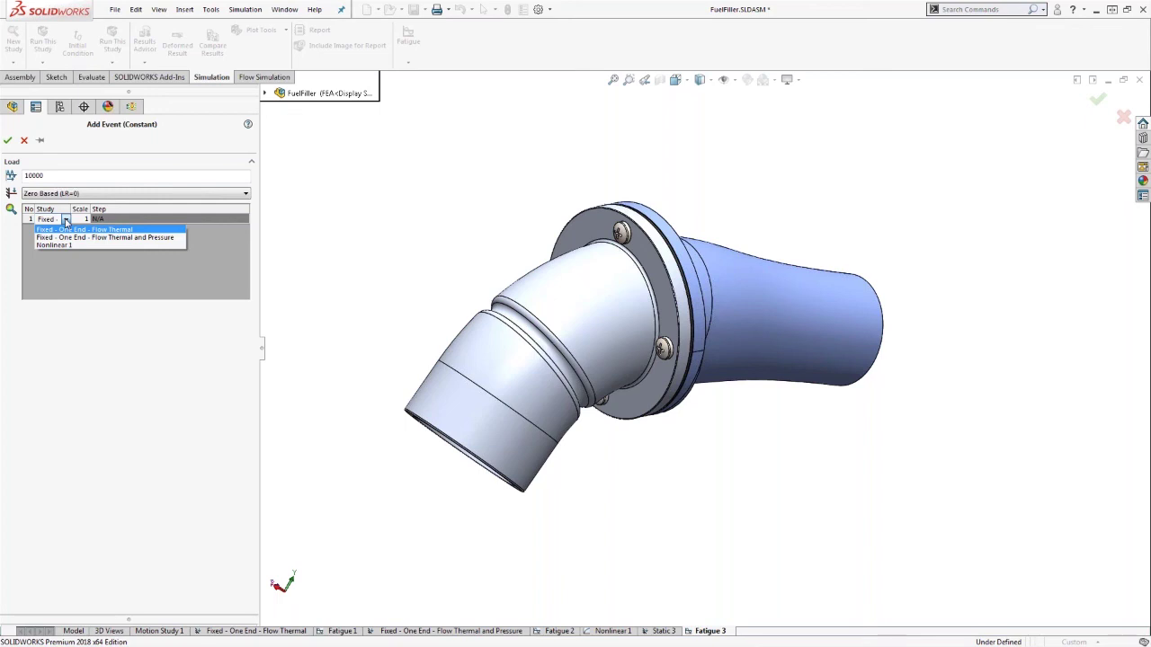
pyautogui.click(106, 232)
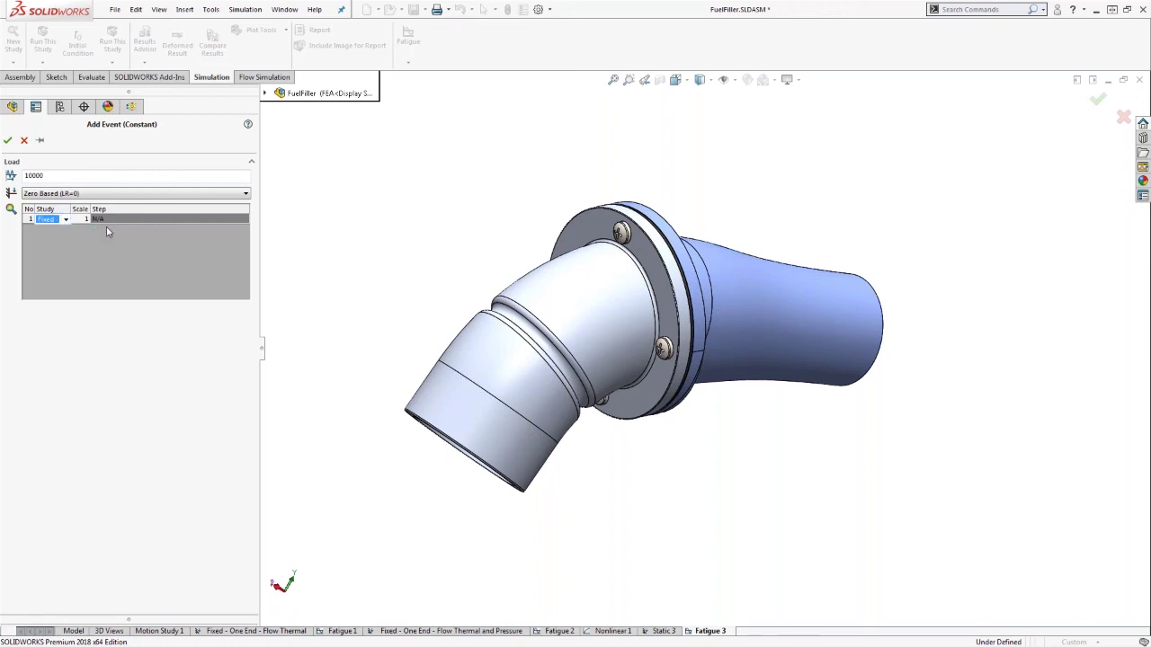
pyautogui.click(7, 140)
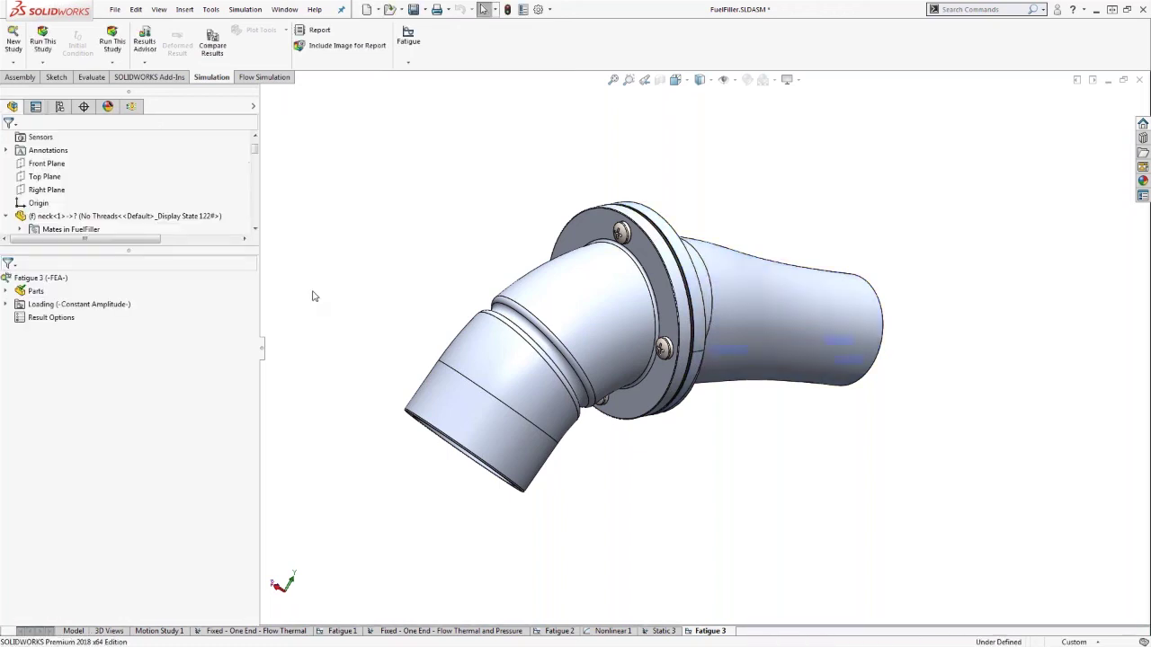
# Review the nozzle part's fatigue SN curve data without changing it, and expand the loading to show its event
pyautogui.click(6, 291)
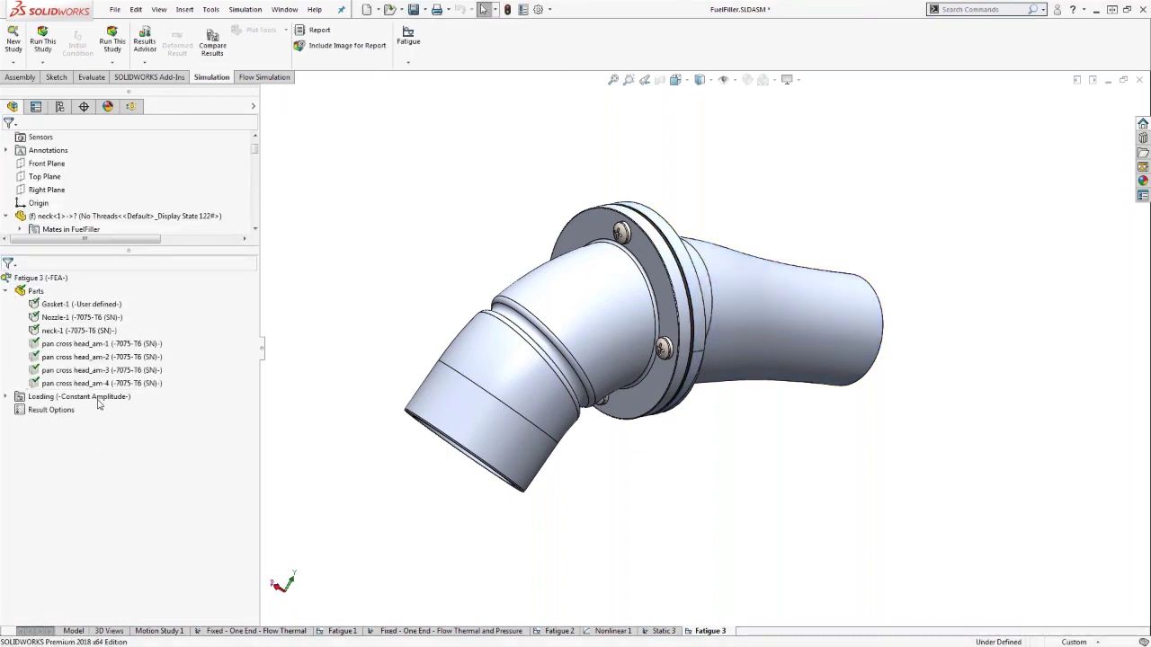
pyautogui.click(90, 319)
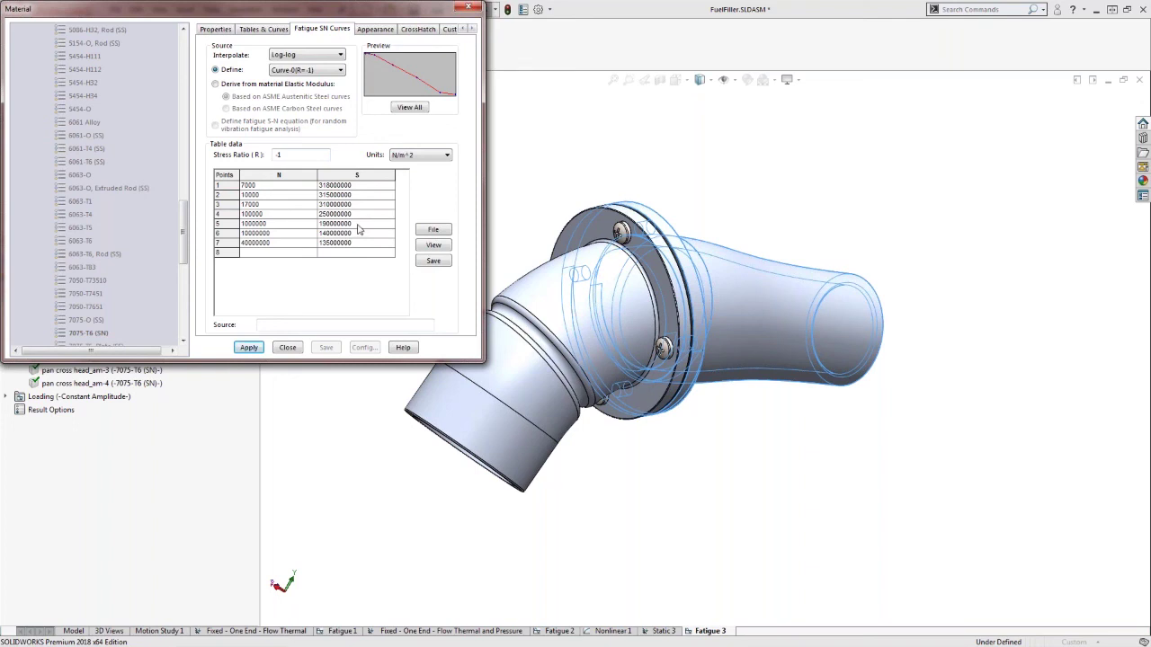
pyautogui.click(287, 347)
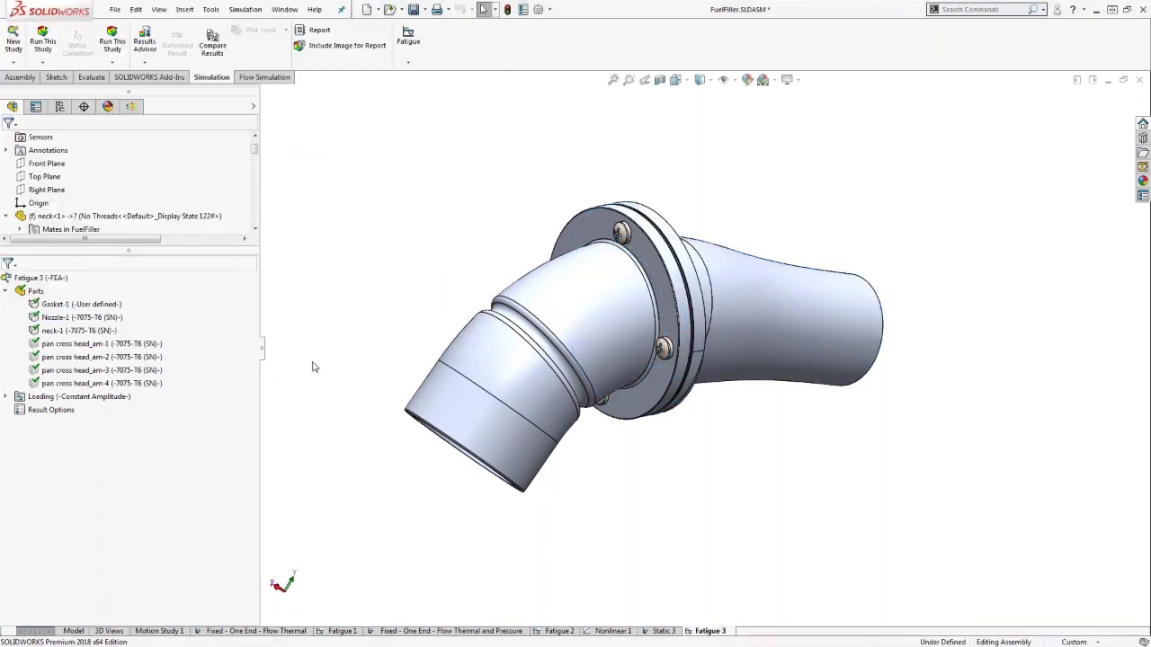
pyautogui.click(7, 396)
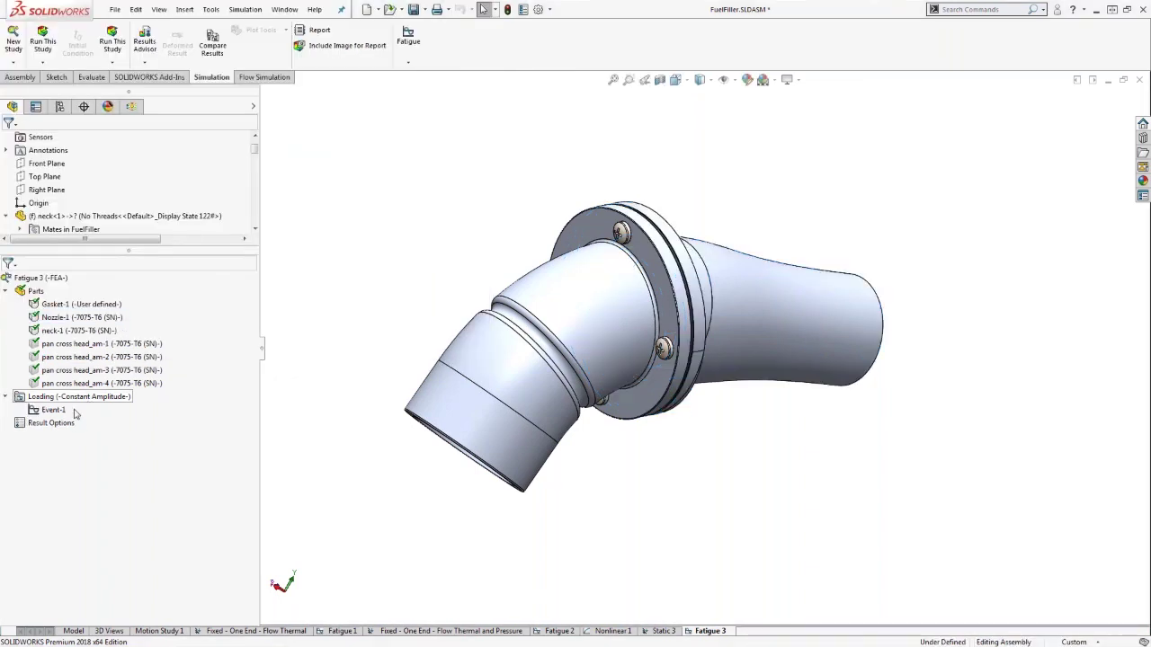
# Switch to the Fatigue 1 study and display its damage percentage plot
pyautogui.click(340, 631)
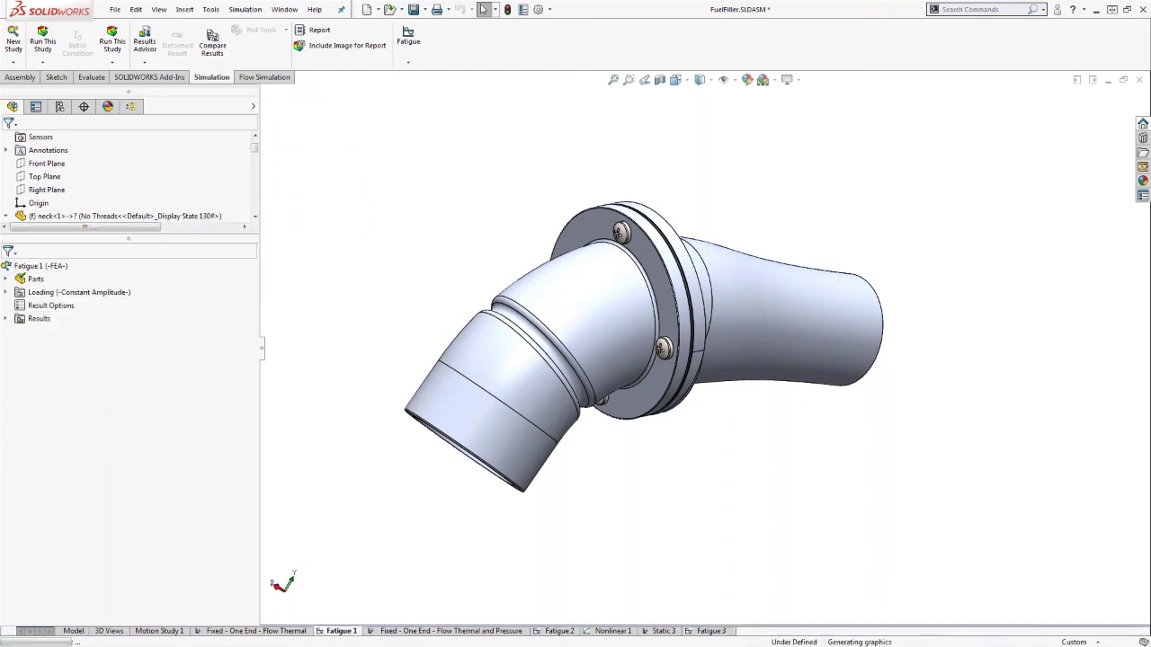
pyautogui.click(6, 319)
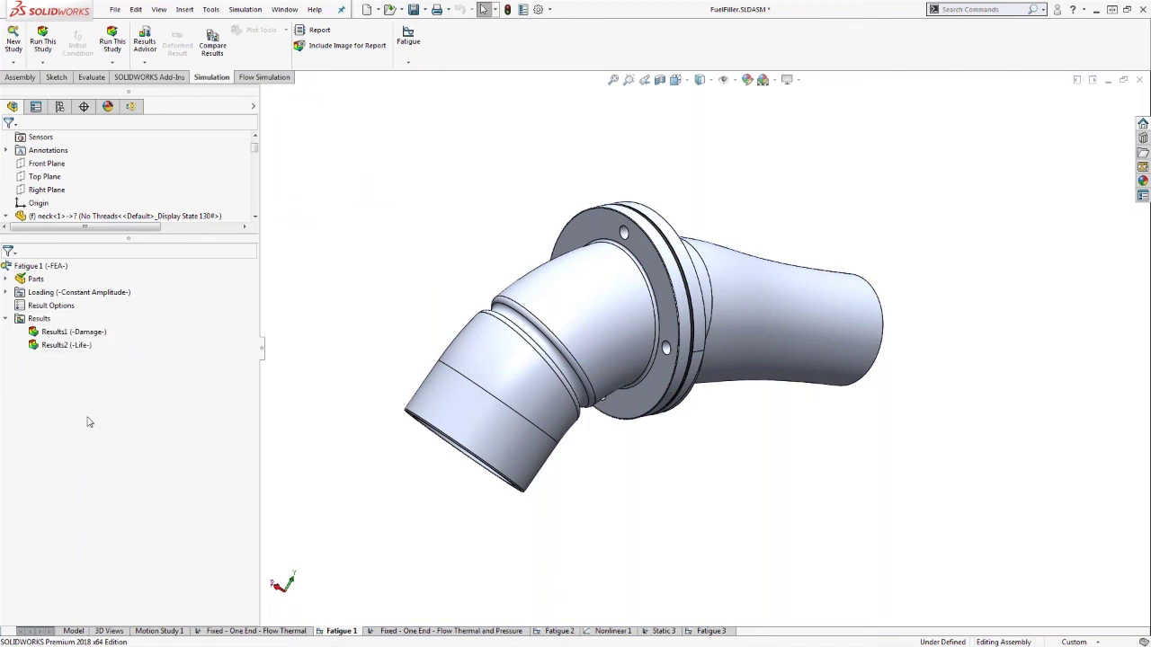
pyautogui.doubleClick(77, 332)
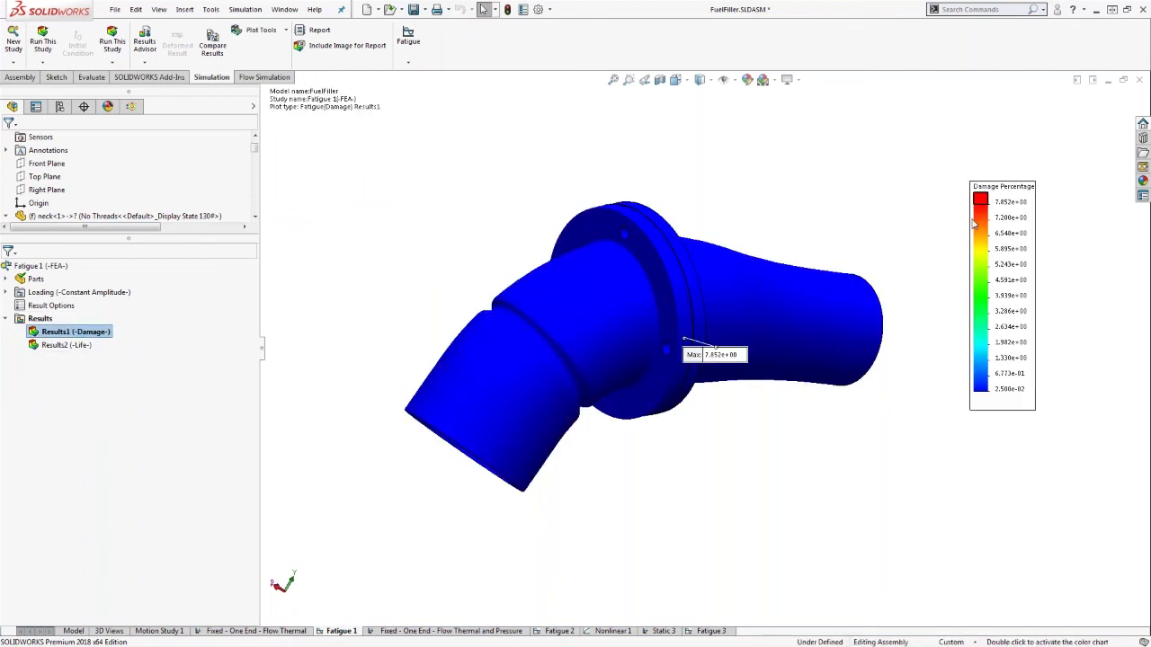
# Display the total life plot of Fatigue 1 and show the minimum life annotation on the model
pyautogui.click(90, 348)
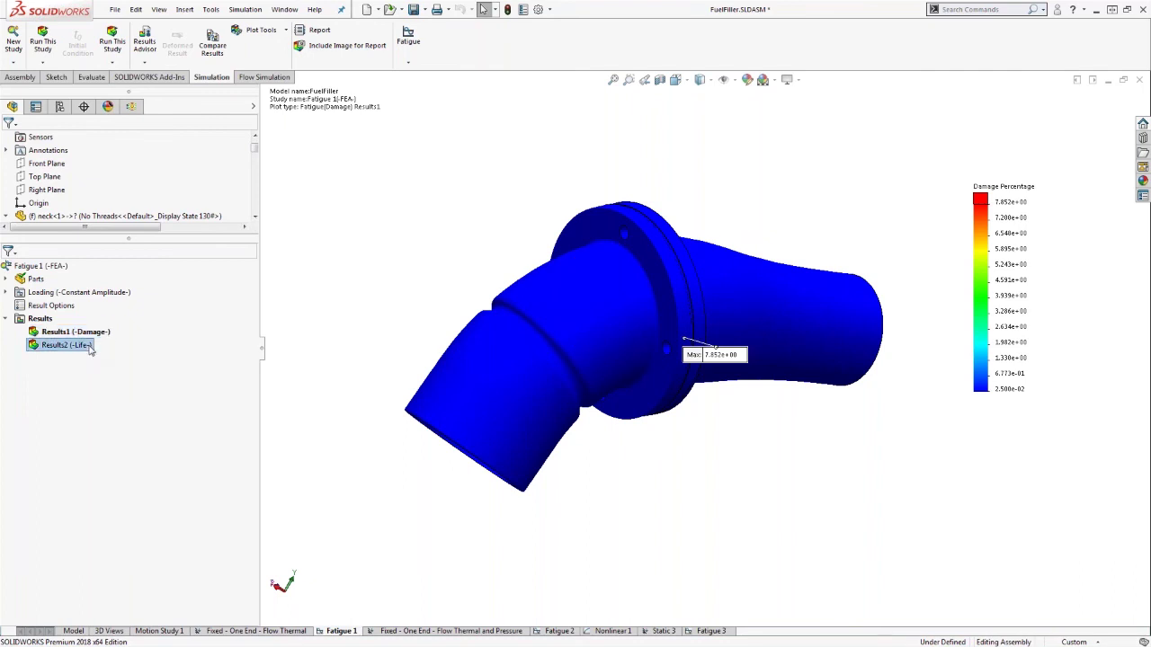
pyautogui.doubleClick(90, 348)
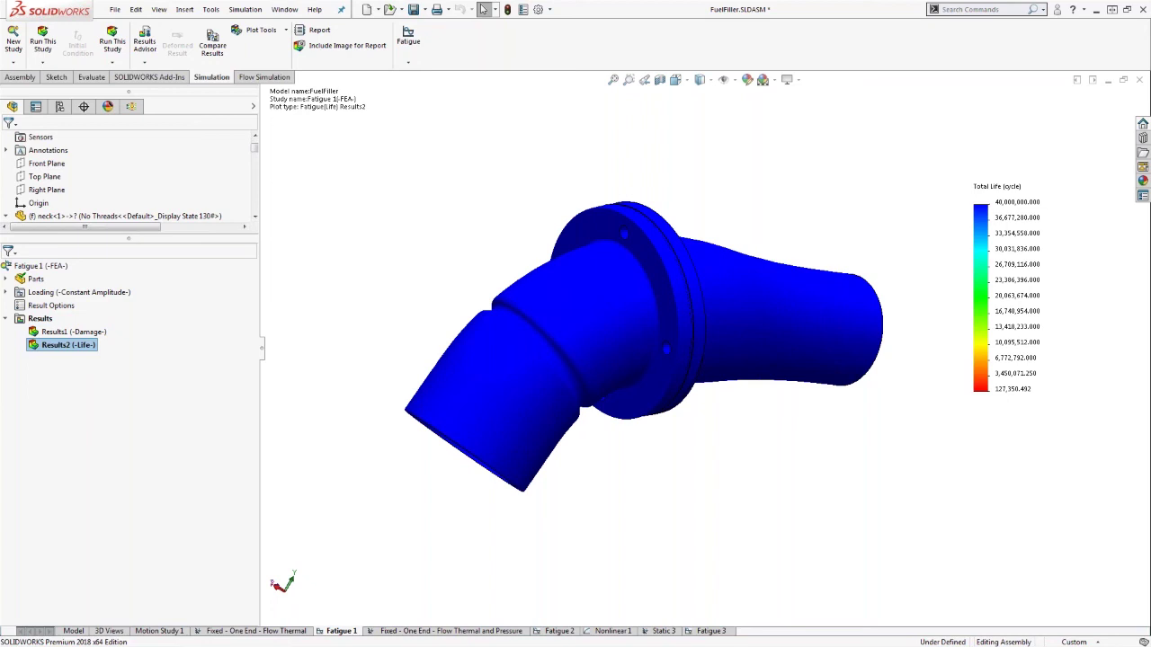
pyautogui.doubleClick(1028, 392)
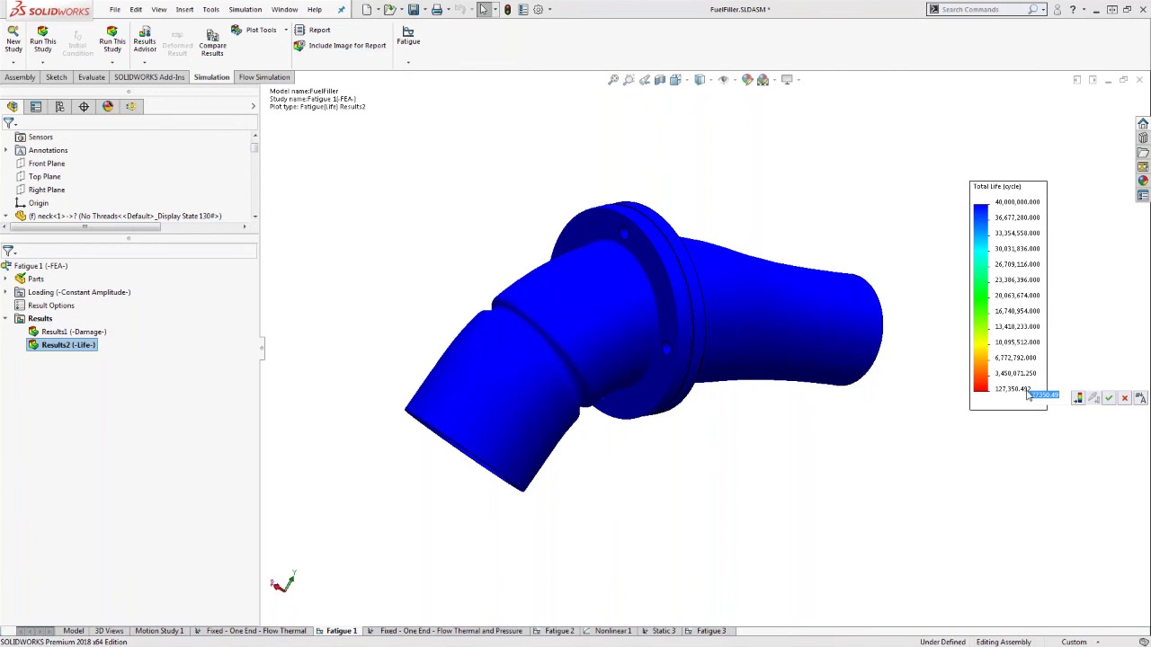
pyautogui.click(1141, 400)
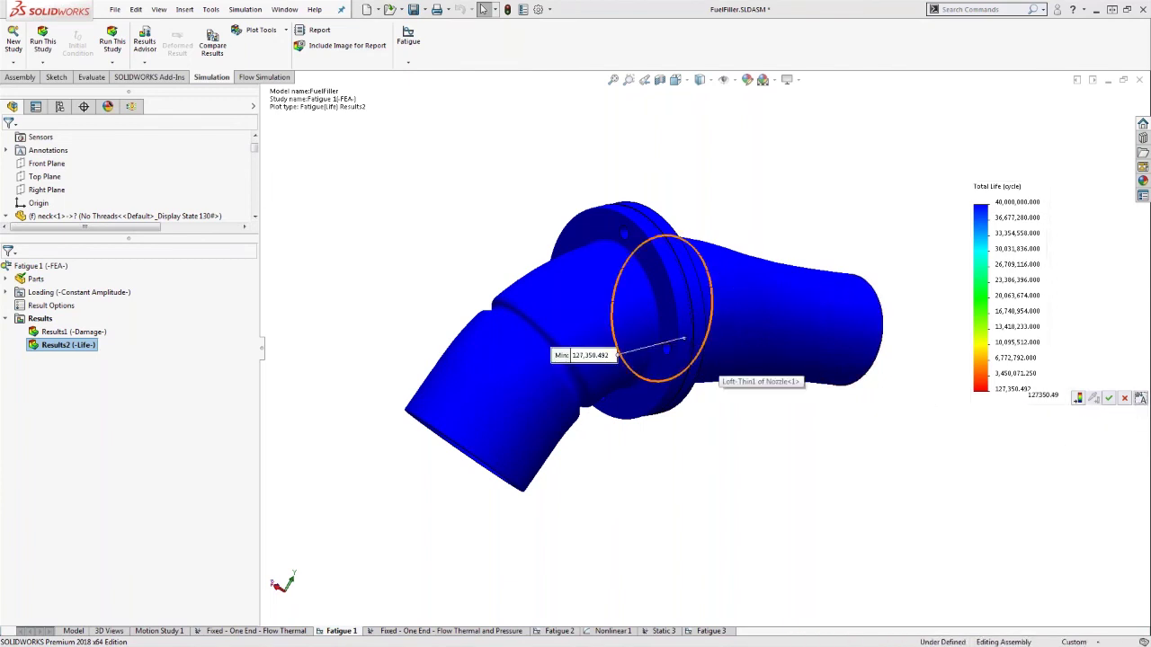
# Examine the minimum-life location on the flange beside the bolt hole, then view the whole assembly's life plot from the other side
pyautogui.scroll(-4, 707, 349)
pyautogui.scroll(-3, 705, 347)
pyautogui.moveTo(675, 324); pyautogui.dragTo(508, 346, button='middle')
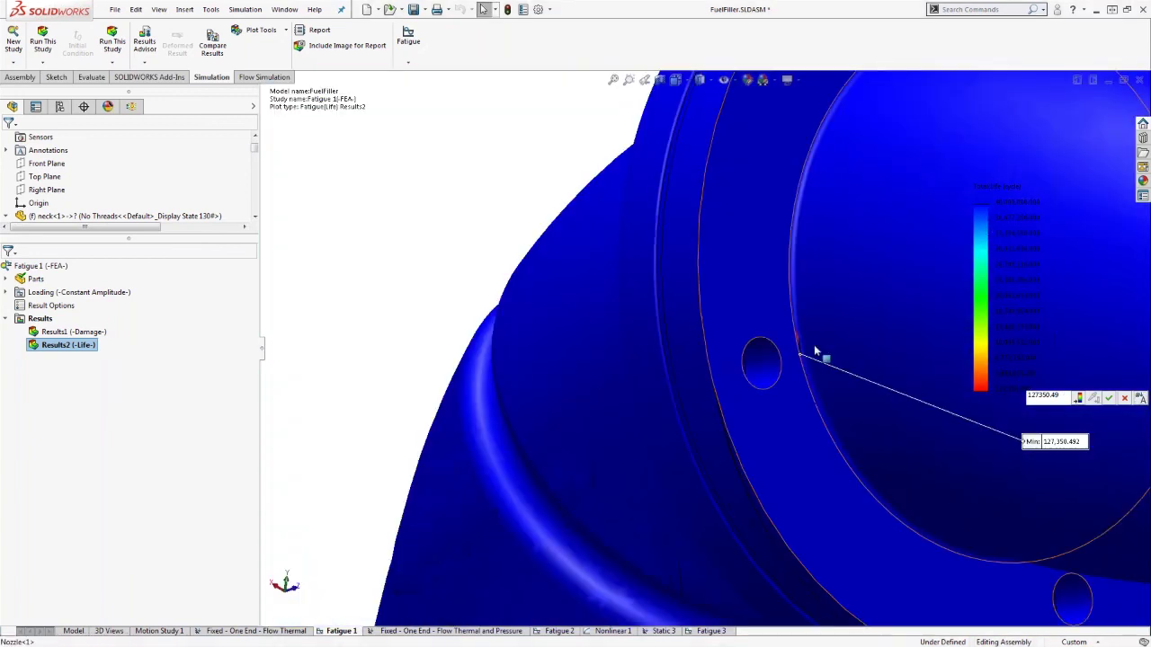
pyautogui.scroll(-2, 816, 350)
pyautogui.moveTo(816, 351); pyautogui.dragTo(870, 351, button='middle')
pyautogui.scroll(-3, 827, 346)
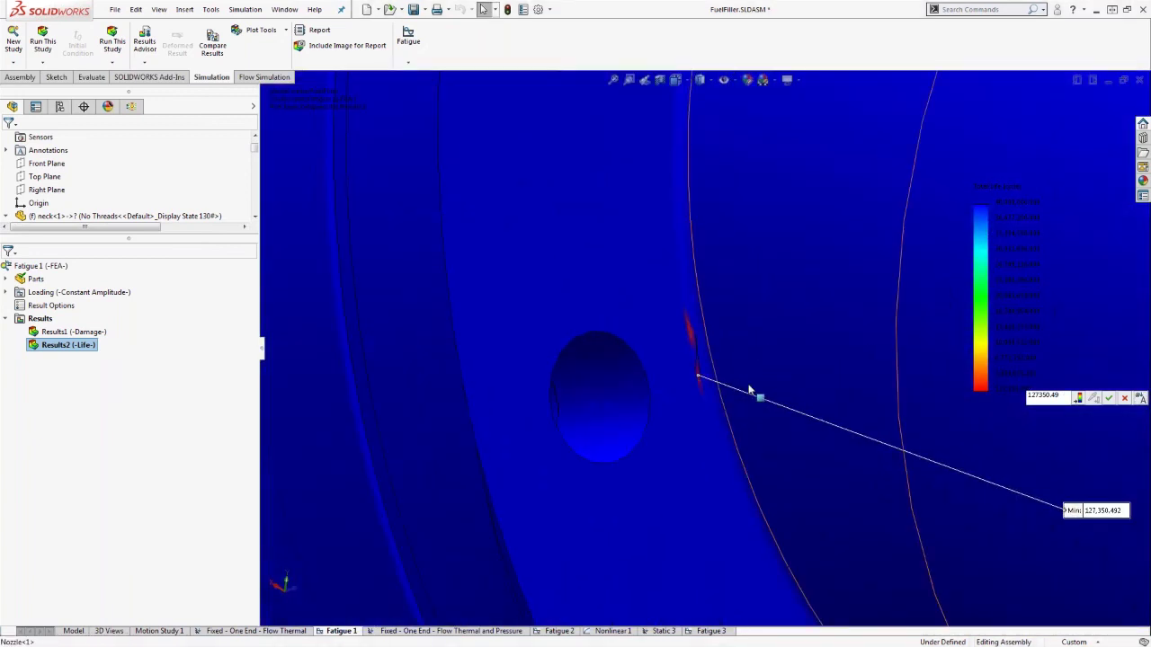
pyautogui.scroll(4, 750, 389)
pyautogui.scroll(5, 749, 390)
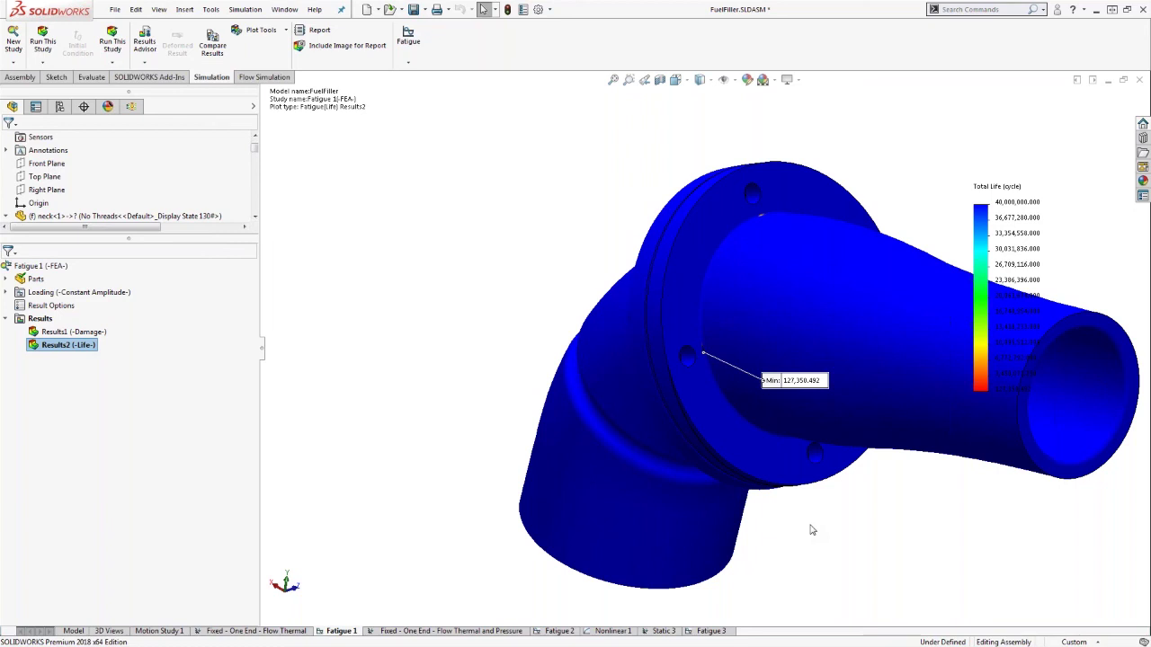
pyautogui.scroll(3, 738, 373)
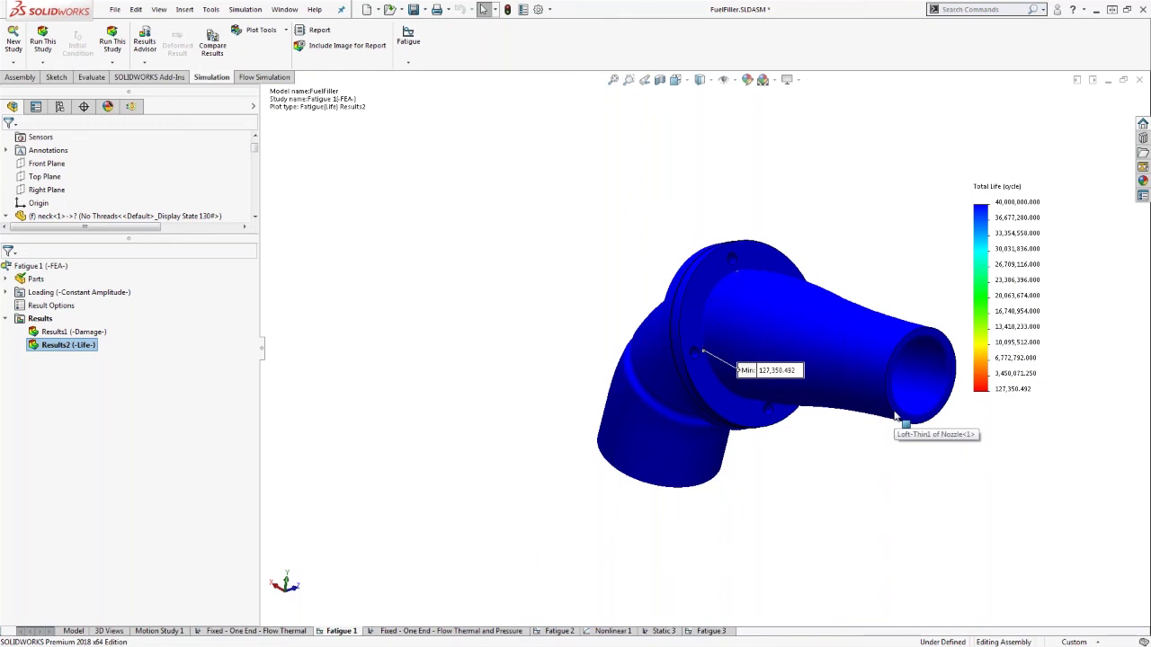
pyautogui.moveTo(858, 437); pyautogui.dragTo(975, 538, button='middle')
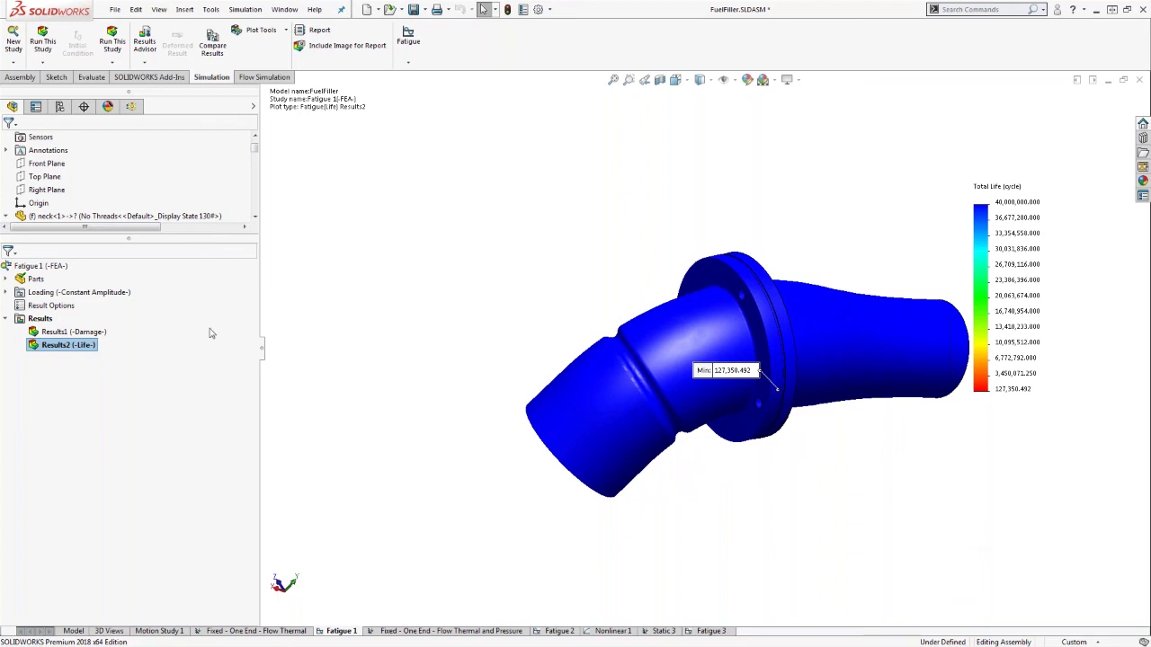
# Display the damage percentage plot of Fatigue 1 and set its legend's number format to floating
pyautogui.click(60, 332)
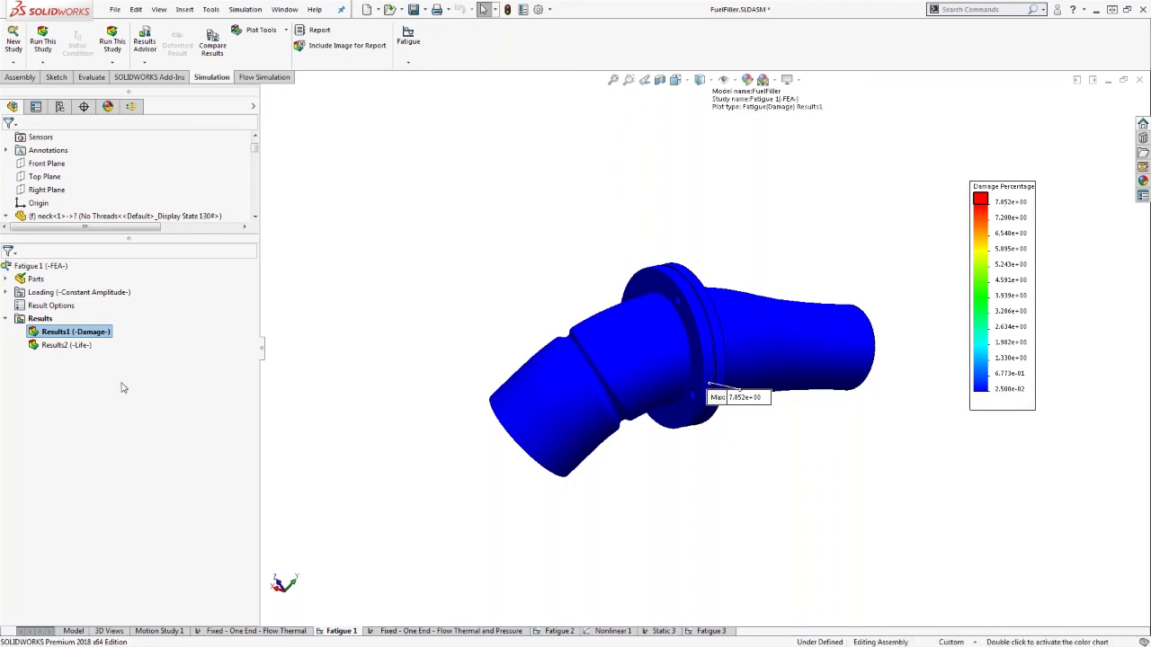
pyautogui.click(49, 486)
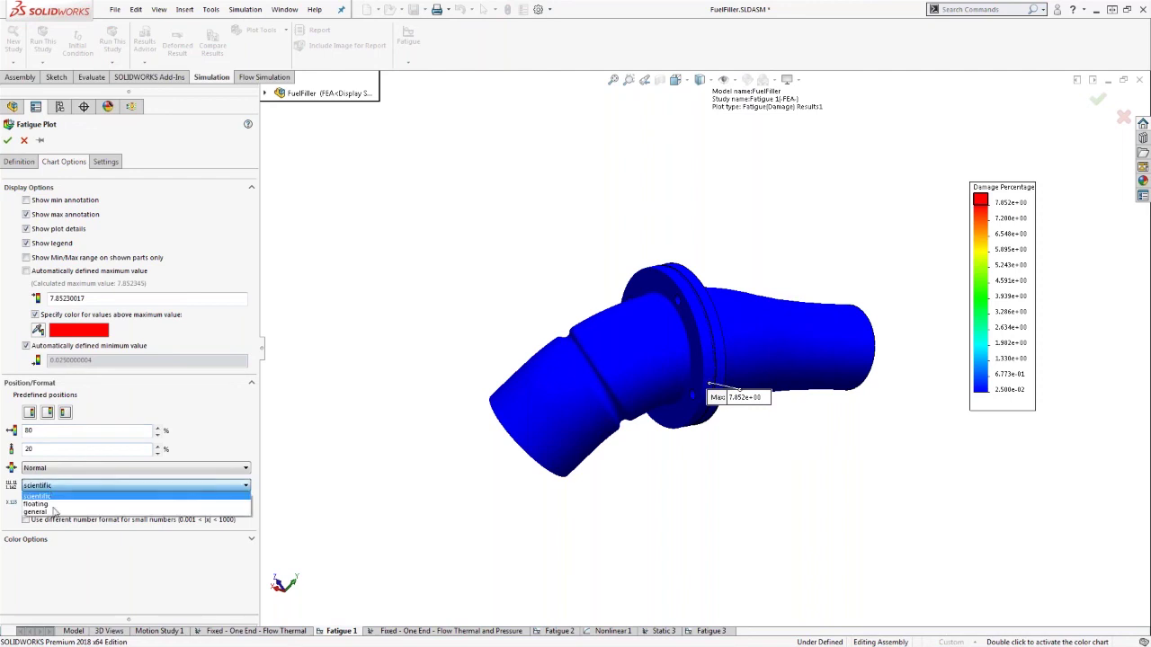
pyautogui.click(36, 503)
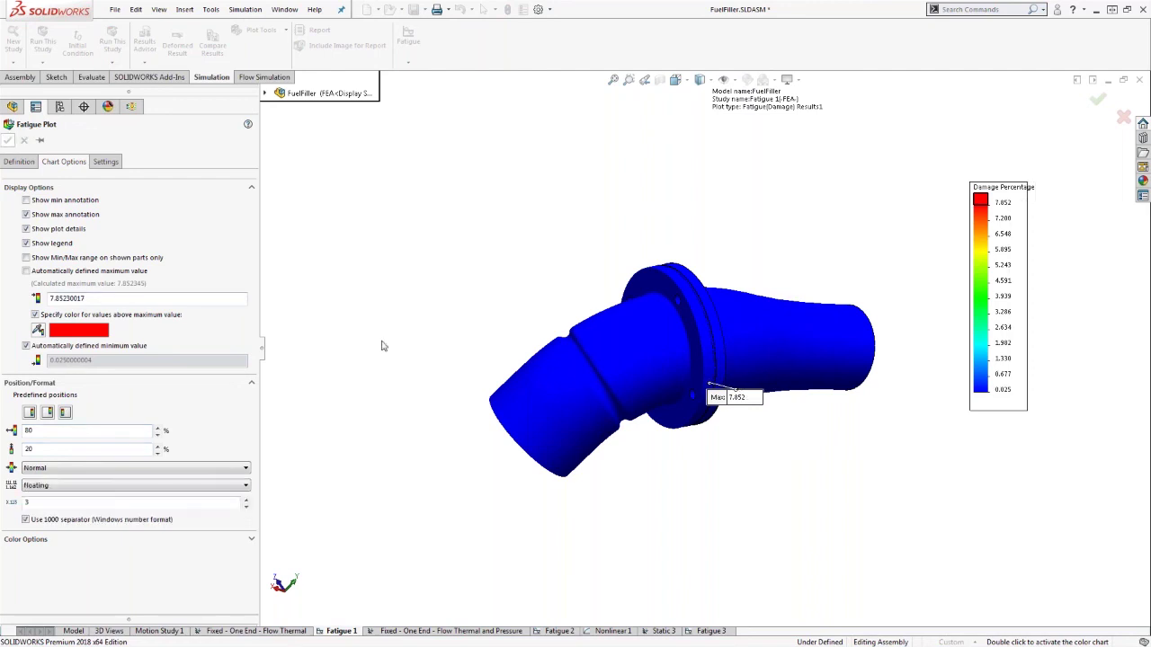
pyautogui.press('Return')
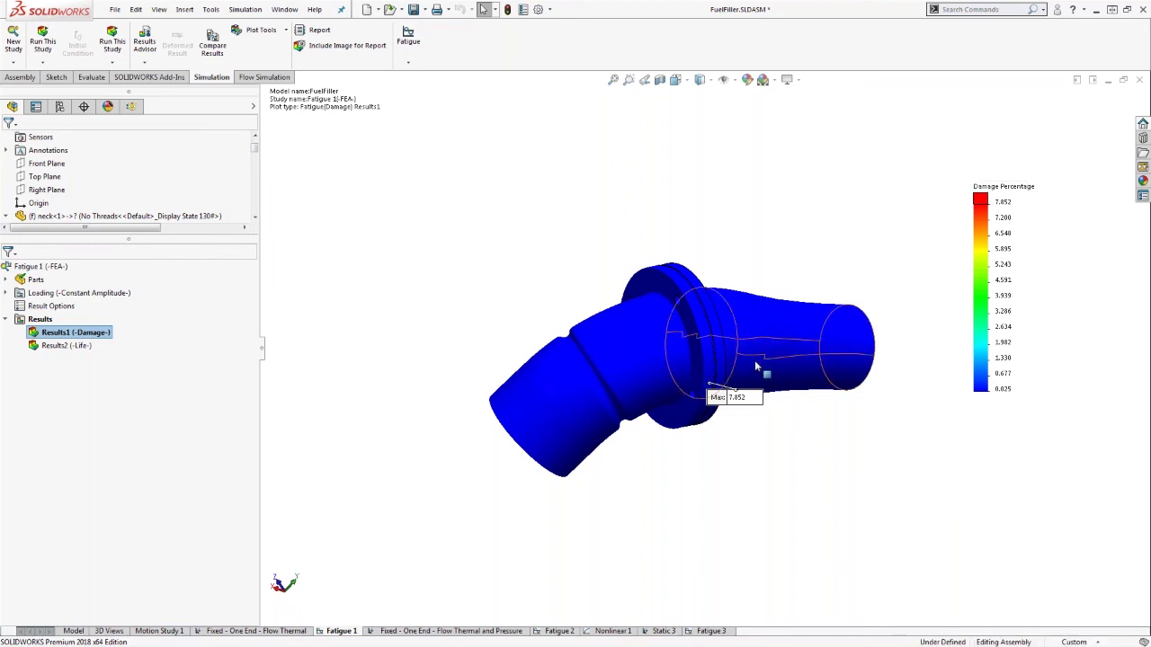
# Examine the maximum-damage location on the nozzle flange beside the bolt hole, then view the whole assembly's damage plot from the side
pyautogui.moveTo(756, 367); pyautogui.dragTo(588, 317, button='middle')
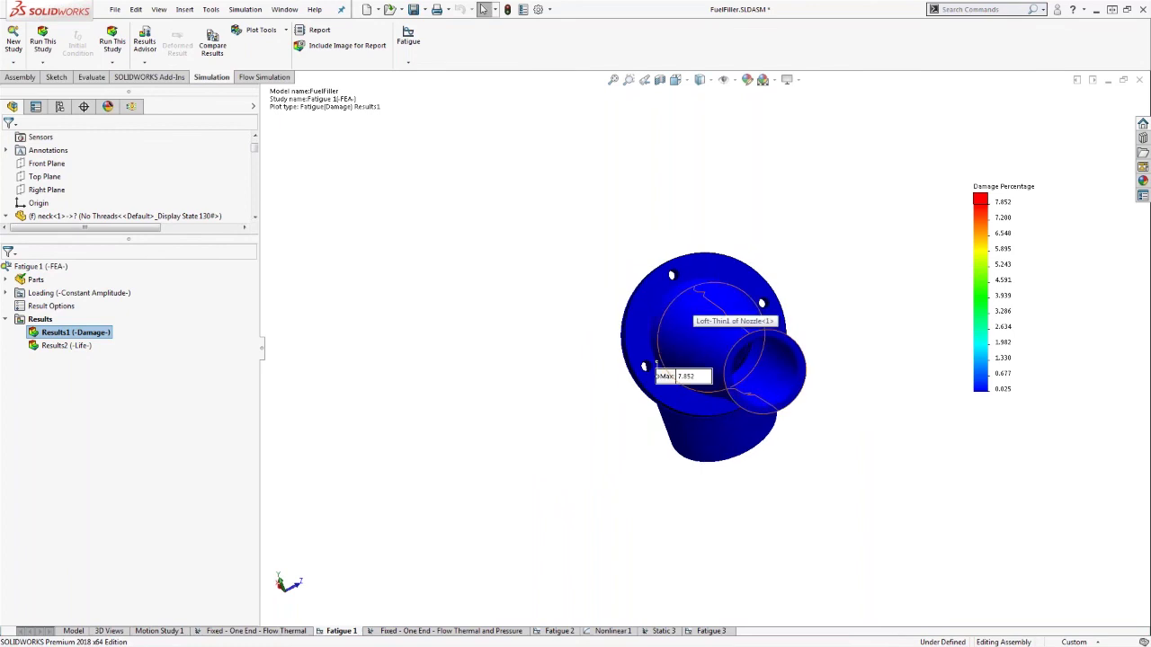
pyautogui.scroll(-3, 953, 197)
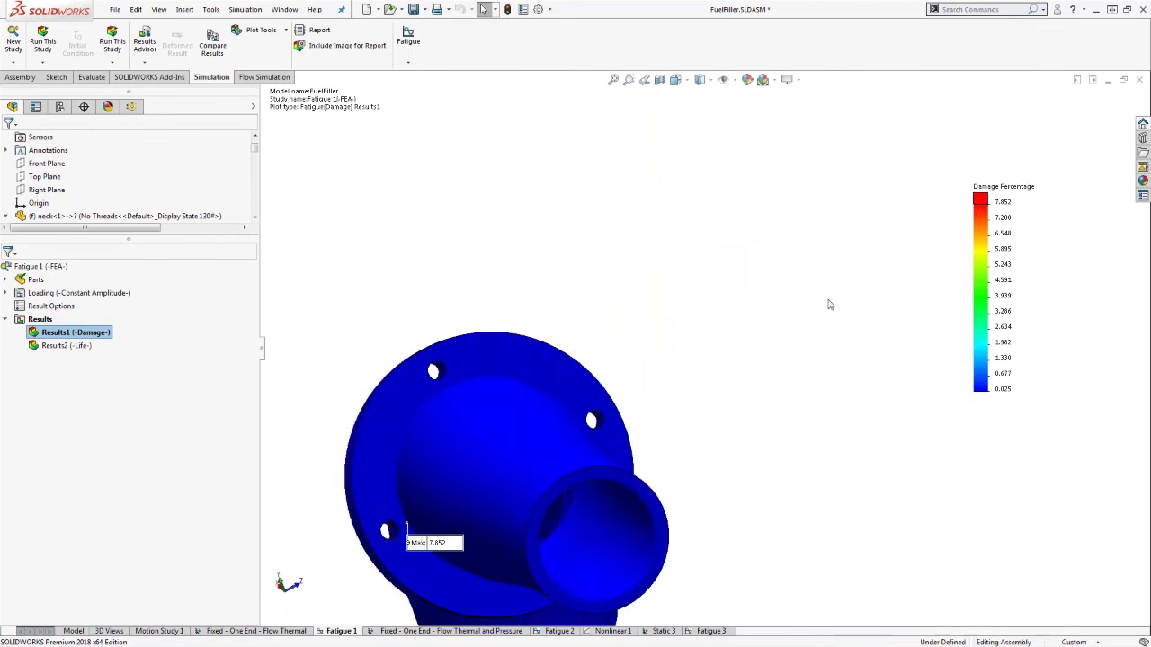
pyautogui.scroll(5, 720, 387)
pyautogui.scroll(-10, 561, 423)
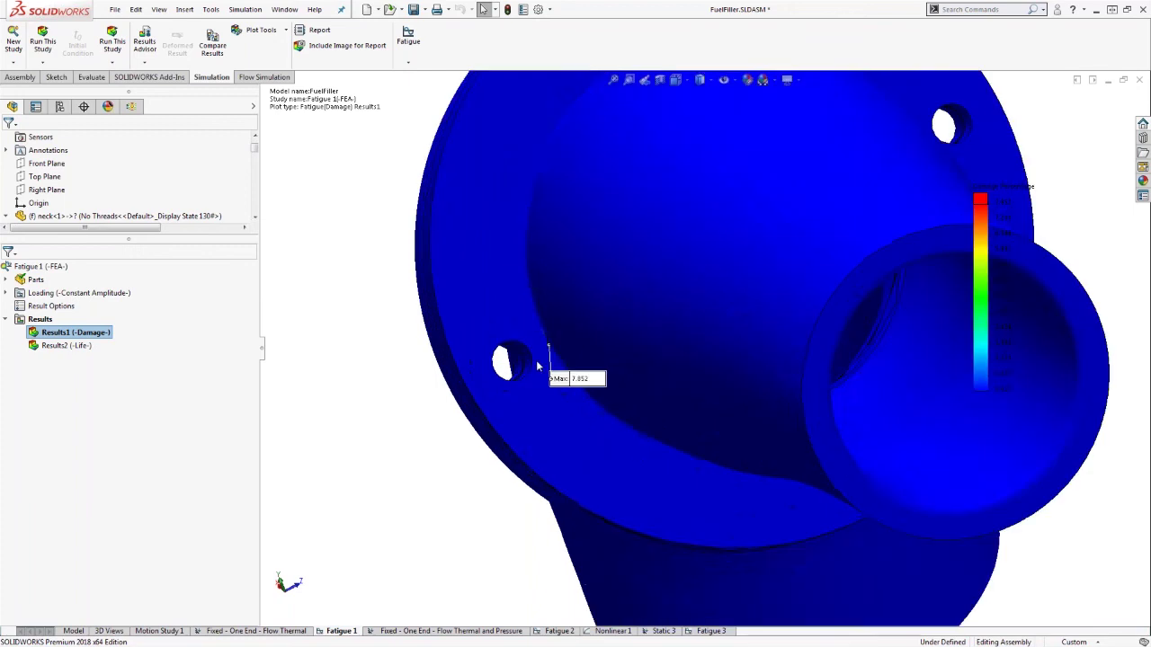
pyautogui.scroll(10, 595, 350)
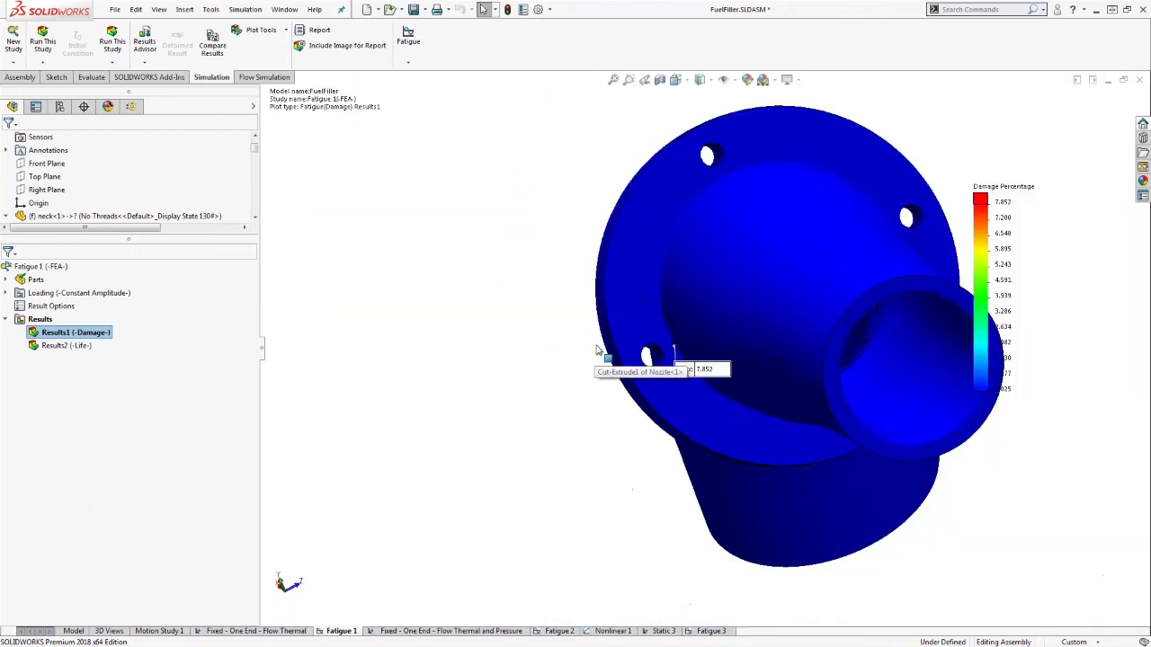
pyautogui.scroll(3, 764, 260)
pyautogui.moveTo(771, 334); pyautogui.dragTo(851, 368, button='middle')
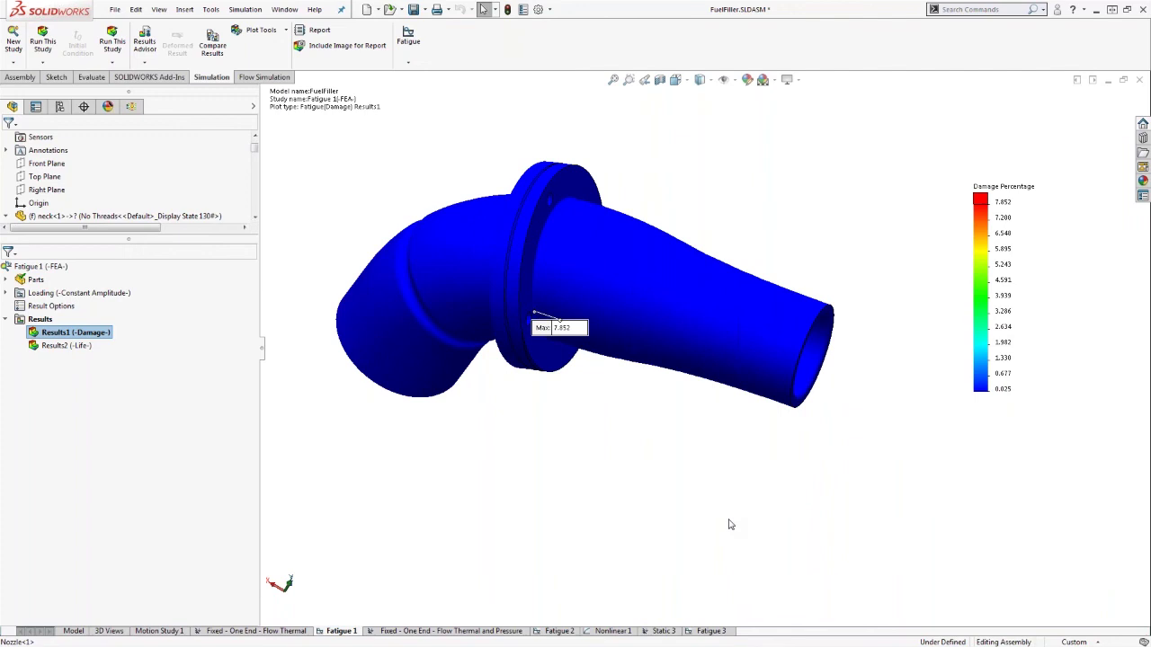